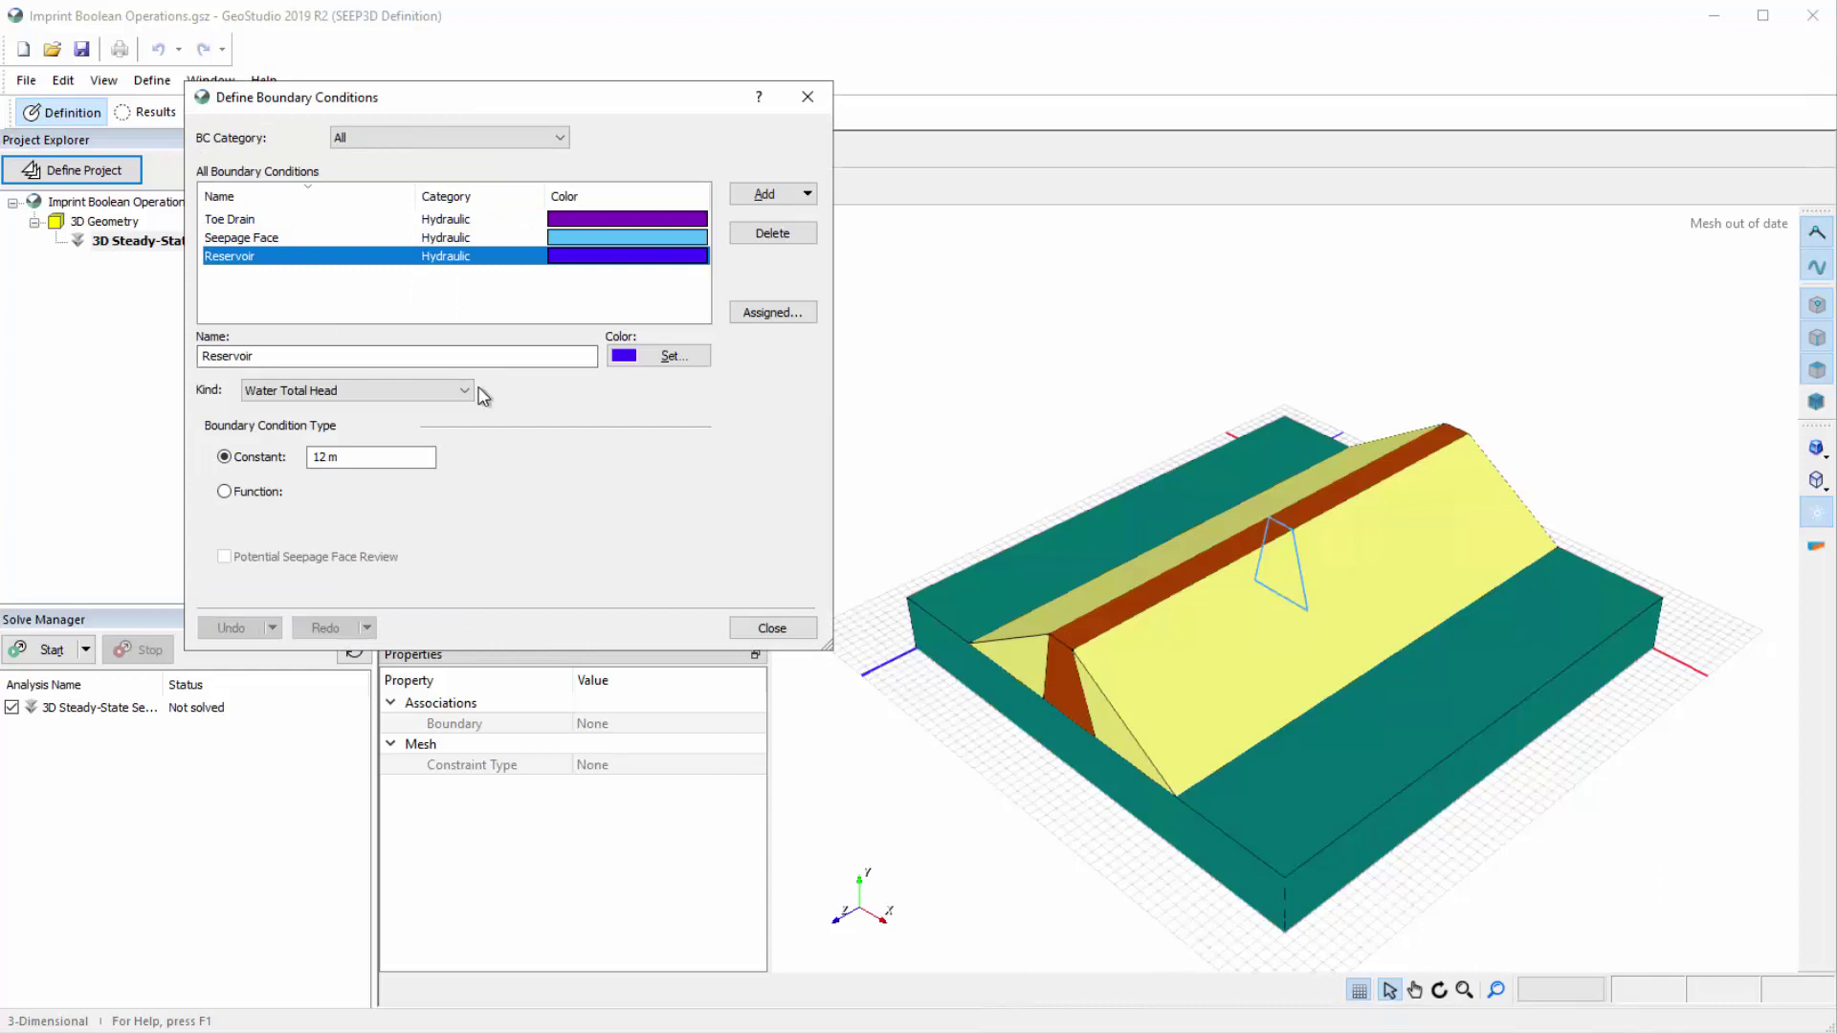
Close the boundary condition definitions and open the dam geometry for editing in BUILD3D
left_click(749, 627)
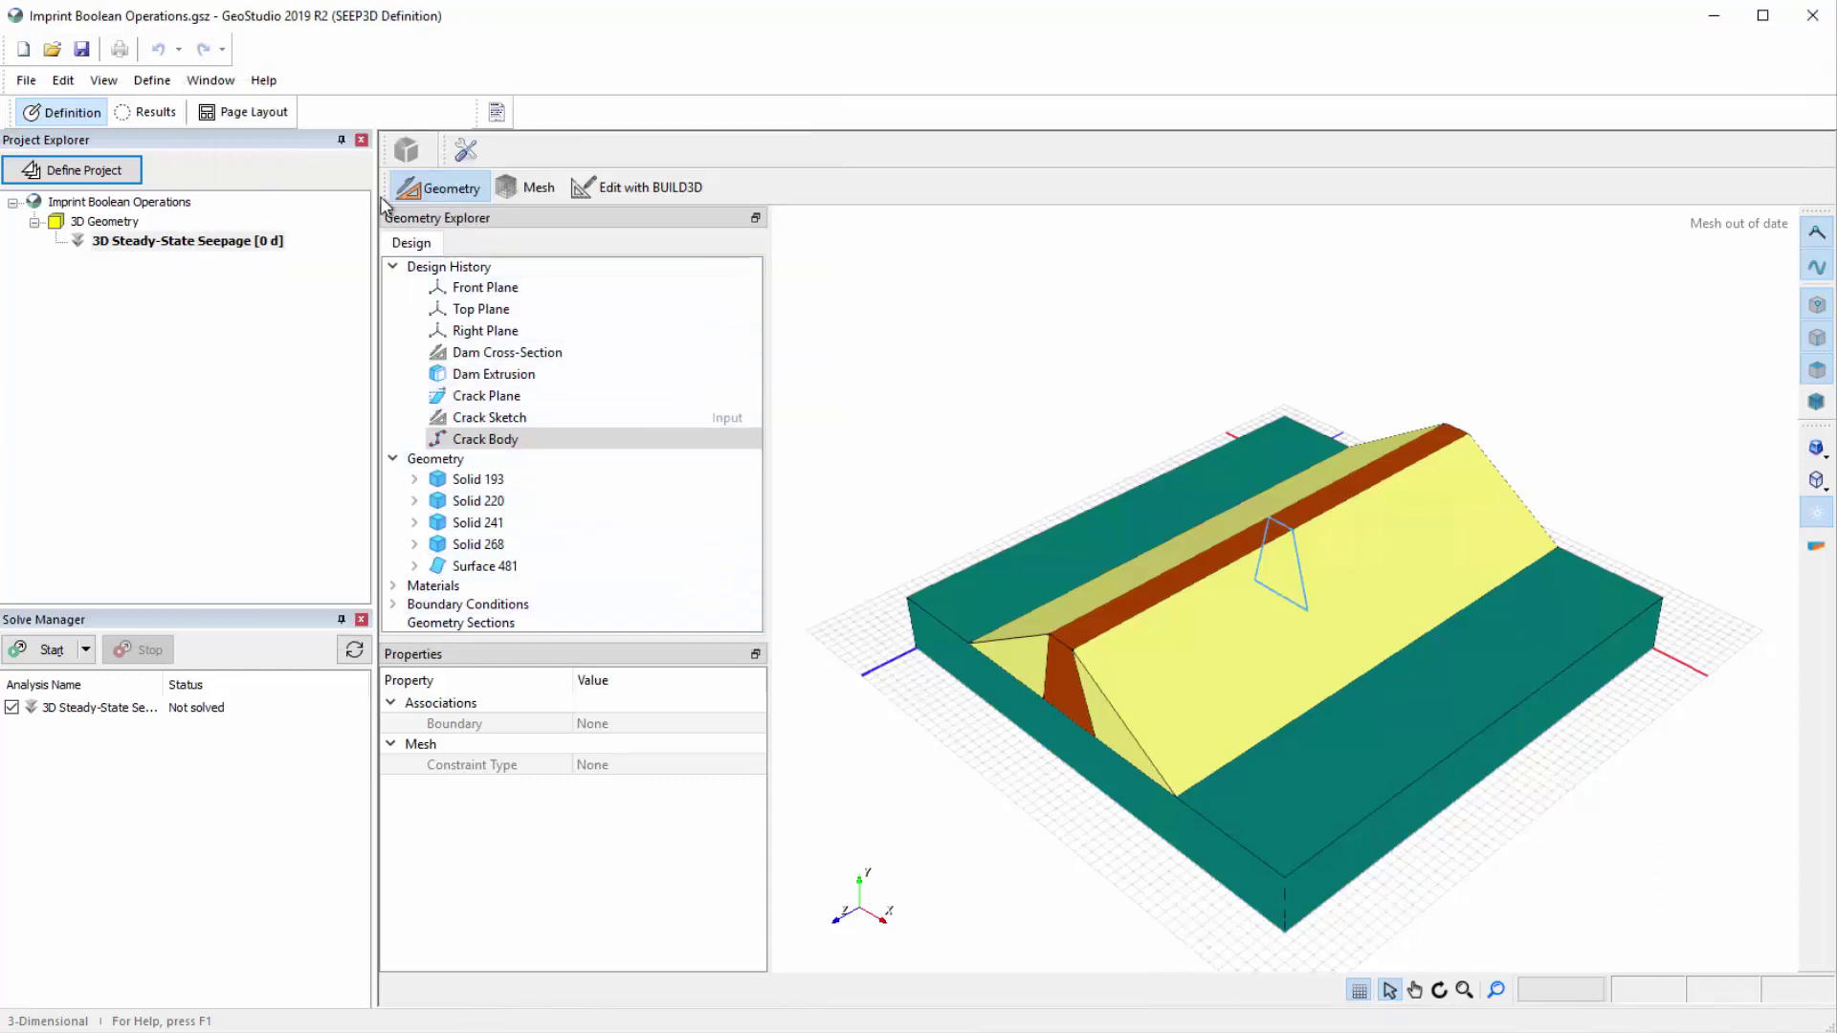
left_click(152, 80)
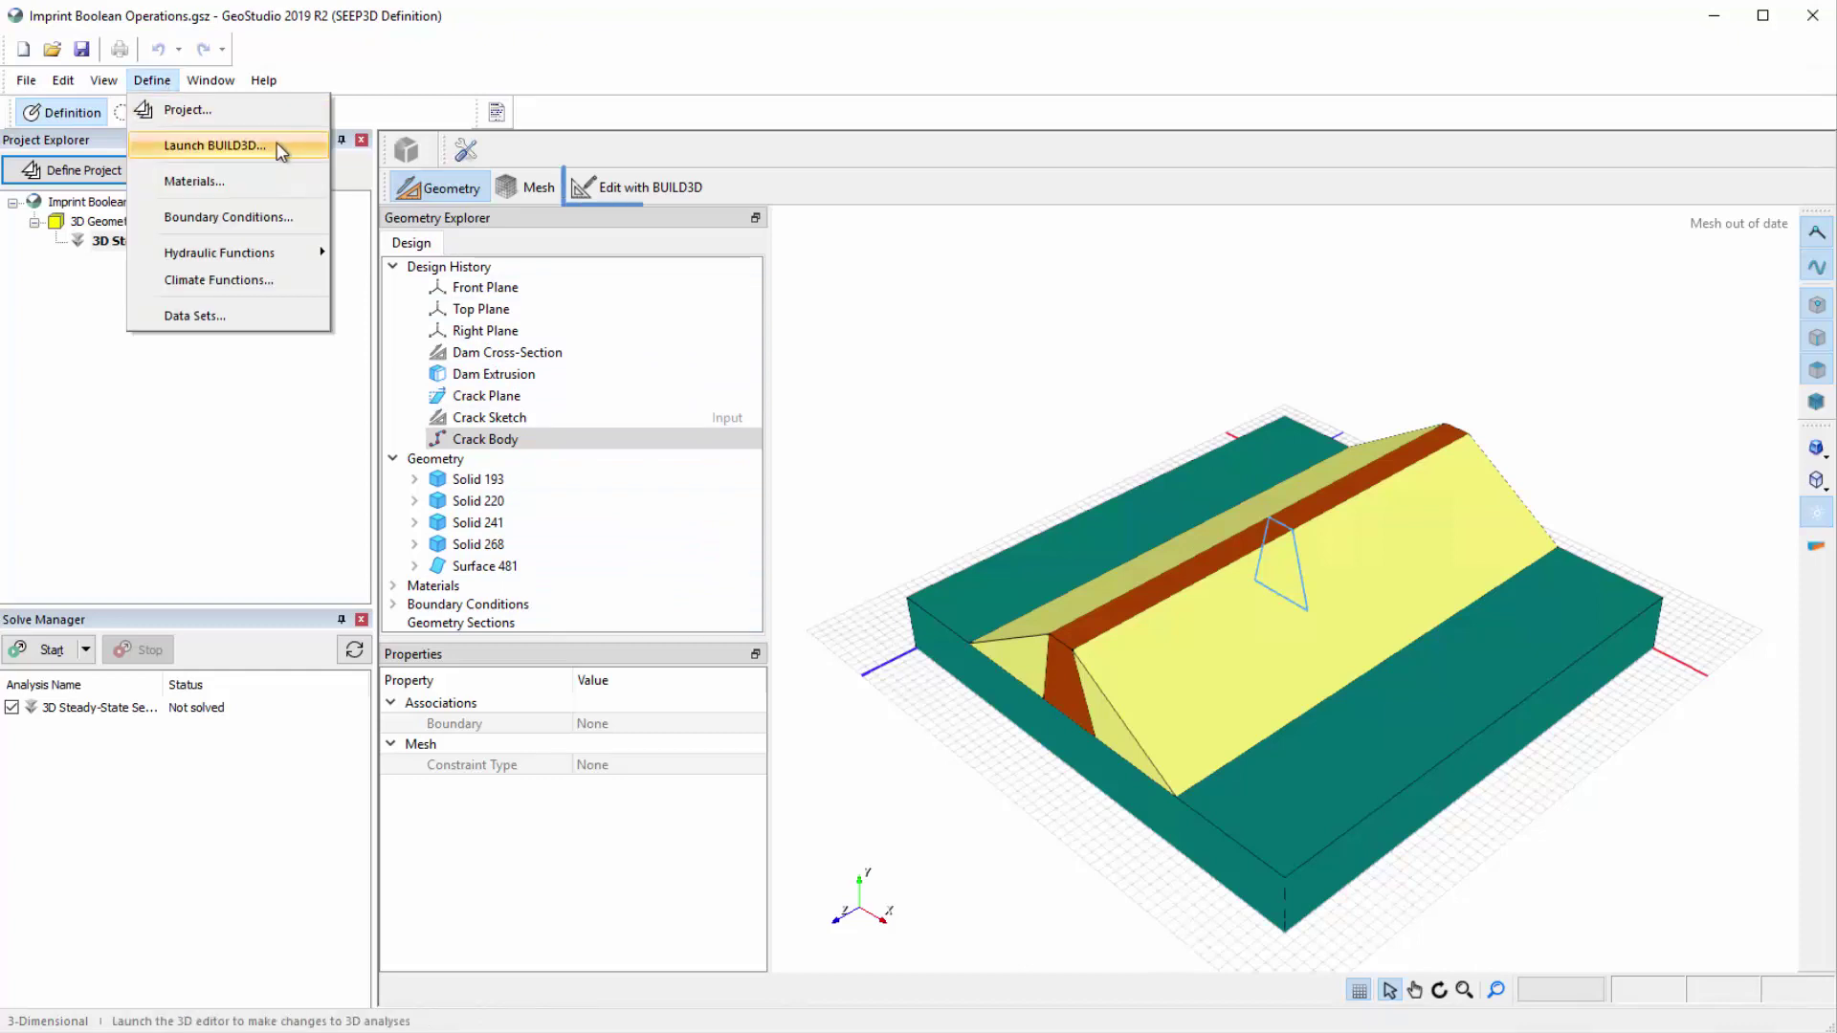
left_click(373, 122)
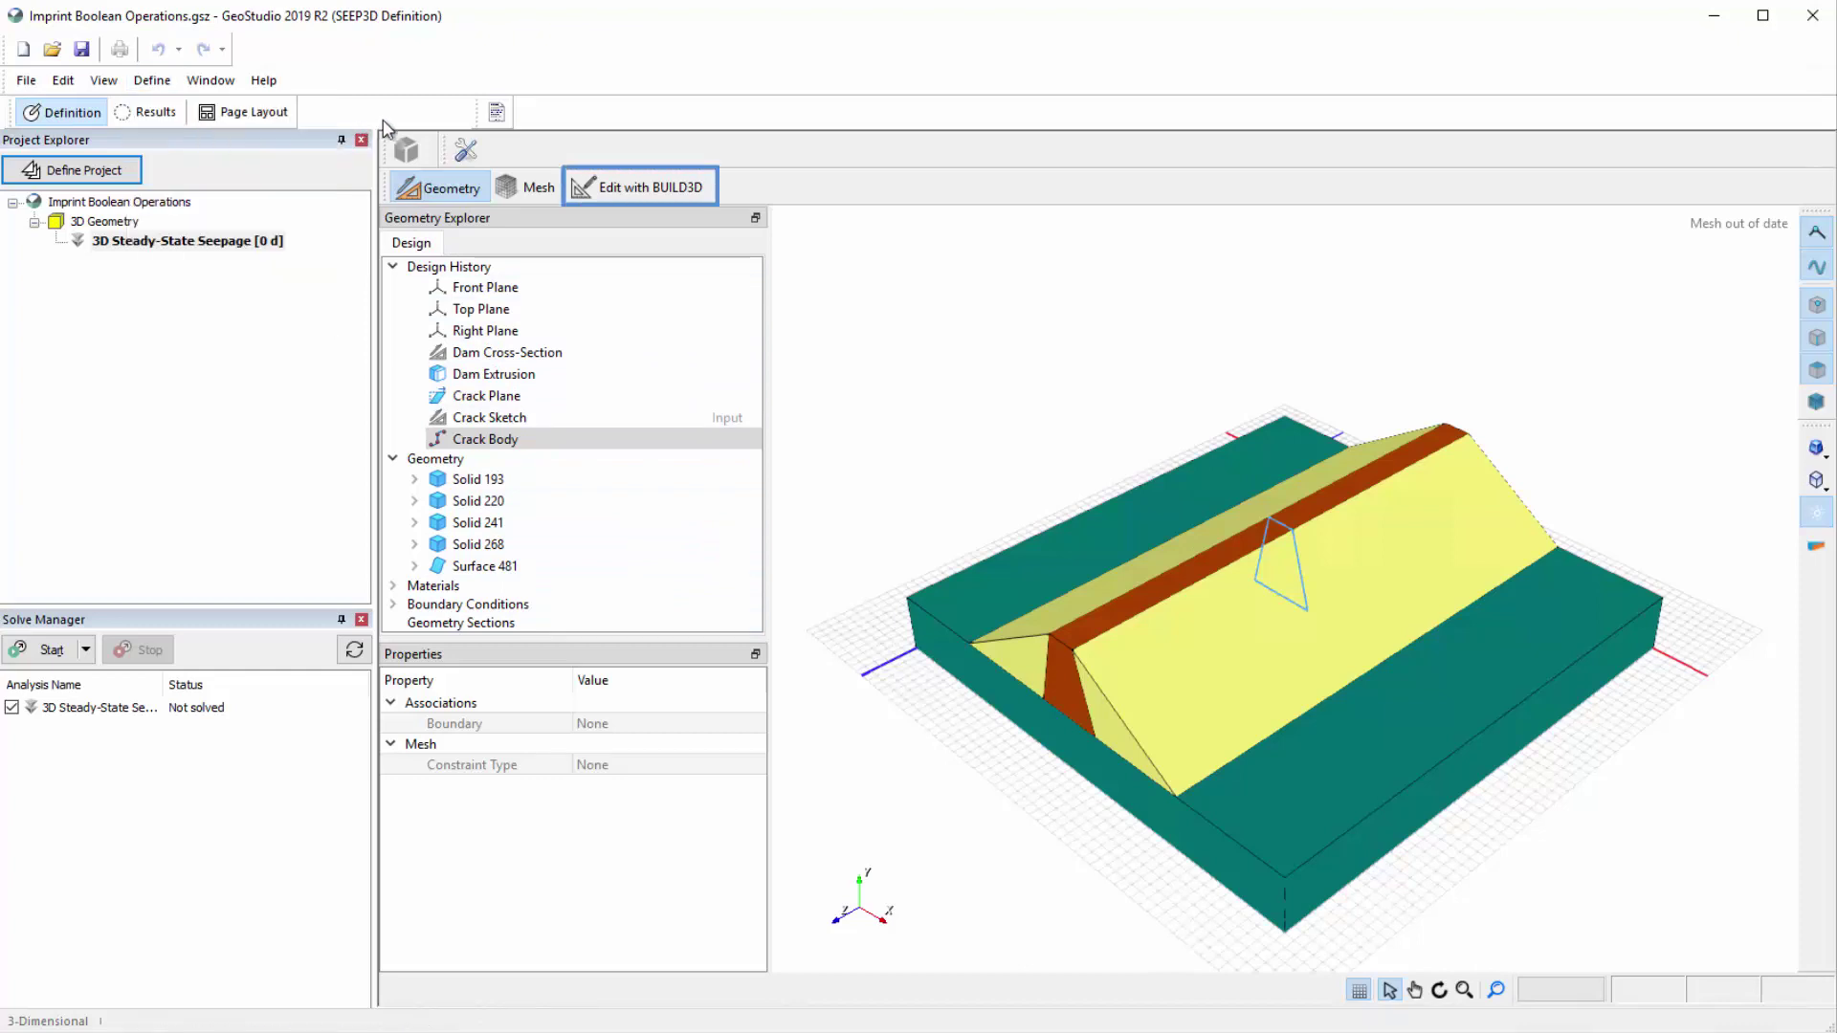
left_click(627, 196)
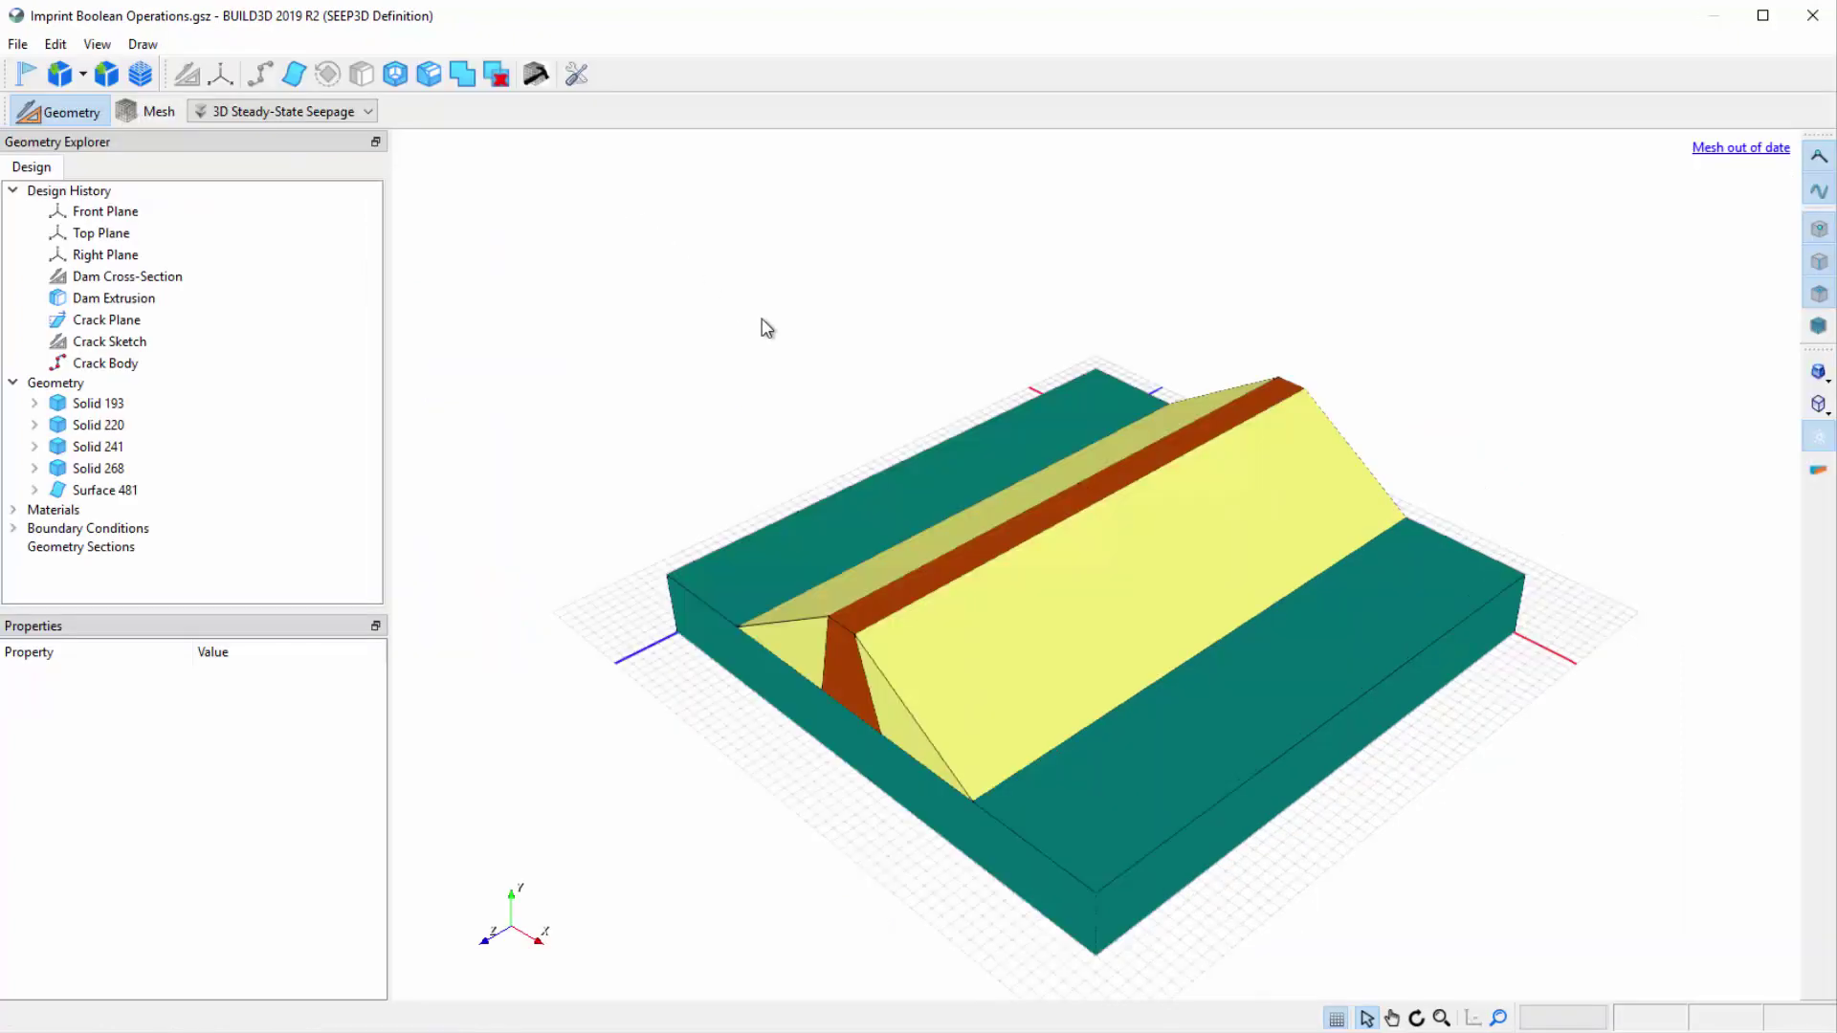
Start a sketch on the Top Plane and set the view projection to Orthographic
left_click(1417, 1020)
left_click_drag(1427, 951, 1622, 866)
left_click(1367, 1019)
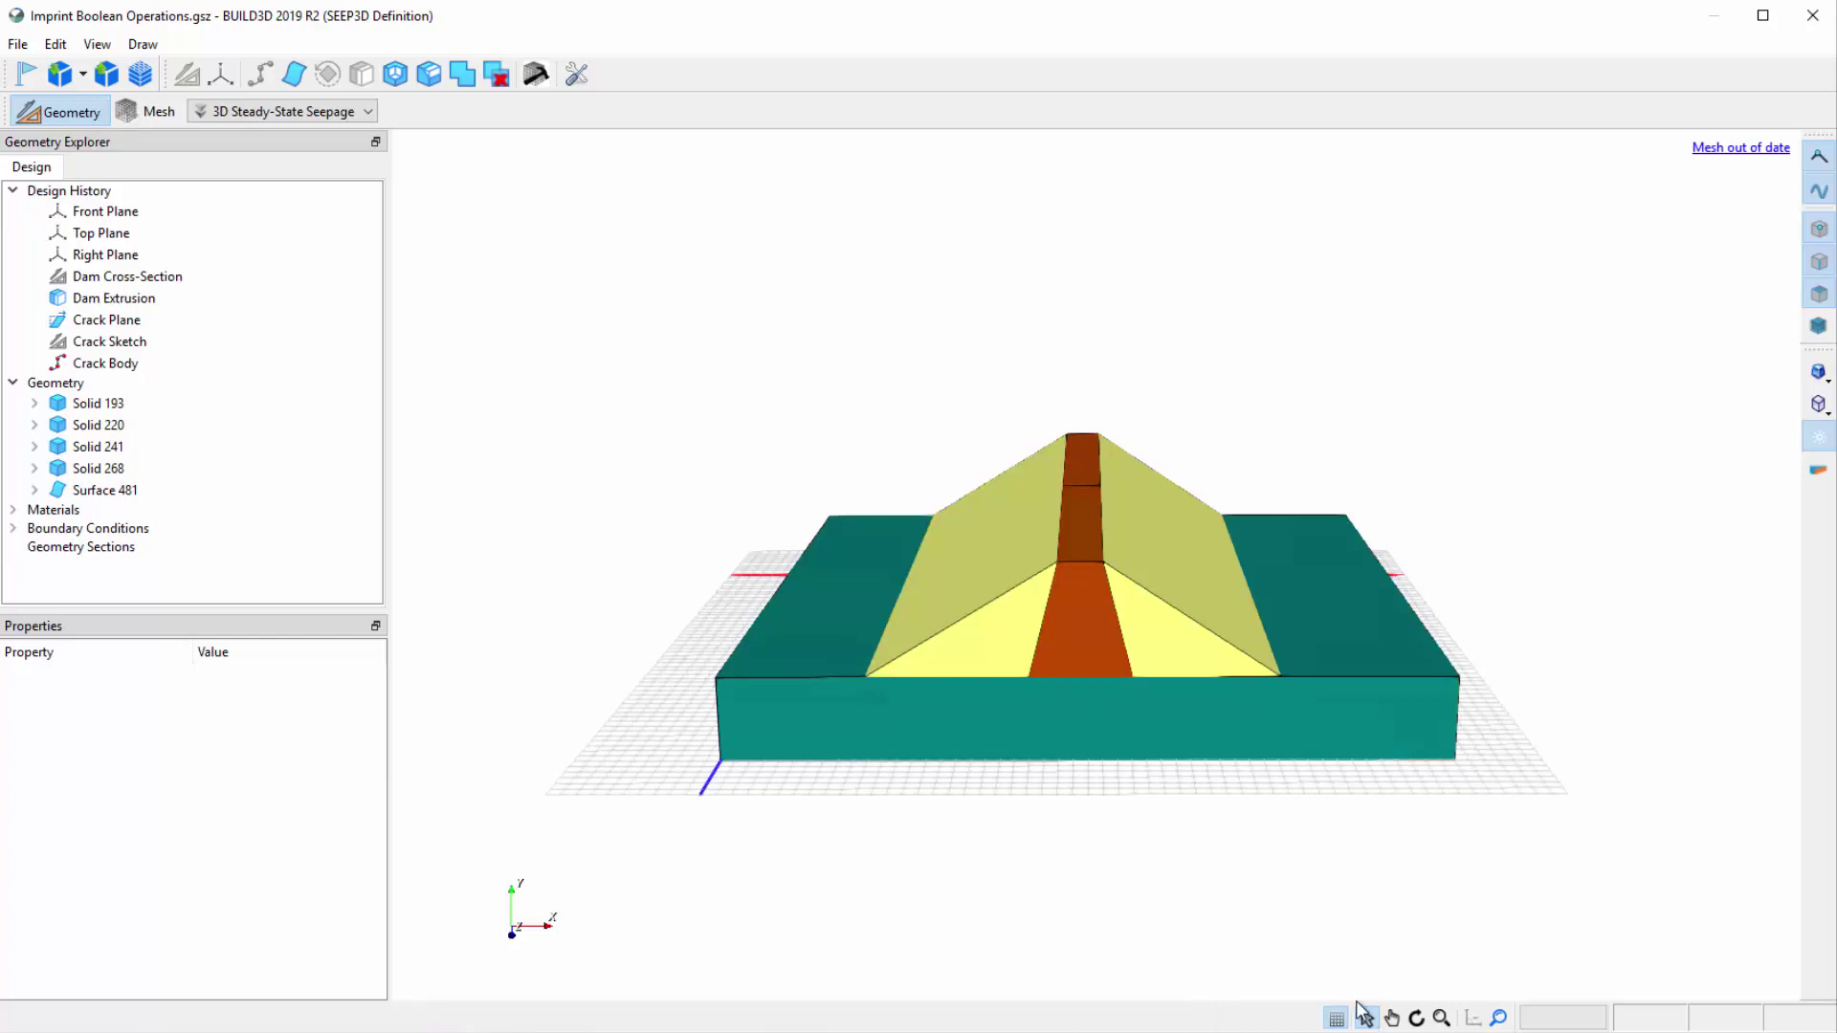
left_click(999, 583)
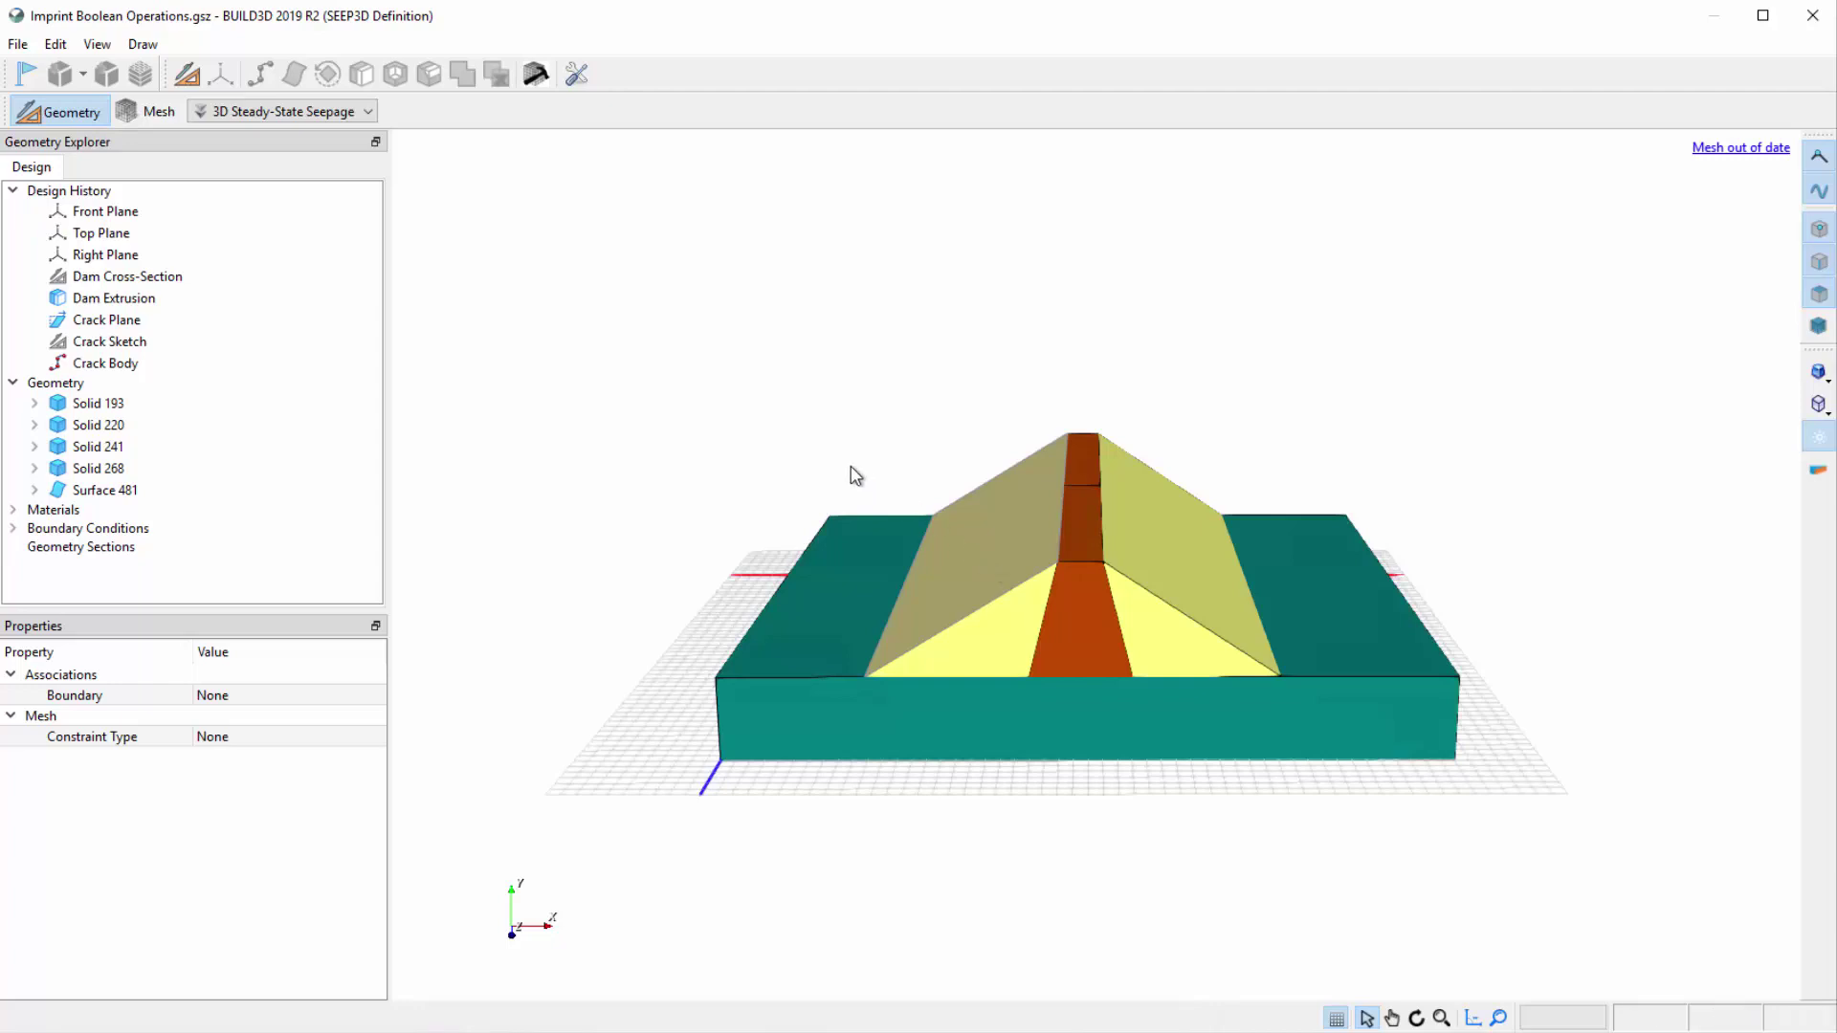
left_click(211, 244)
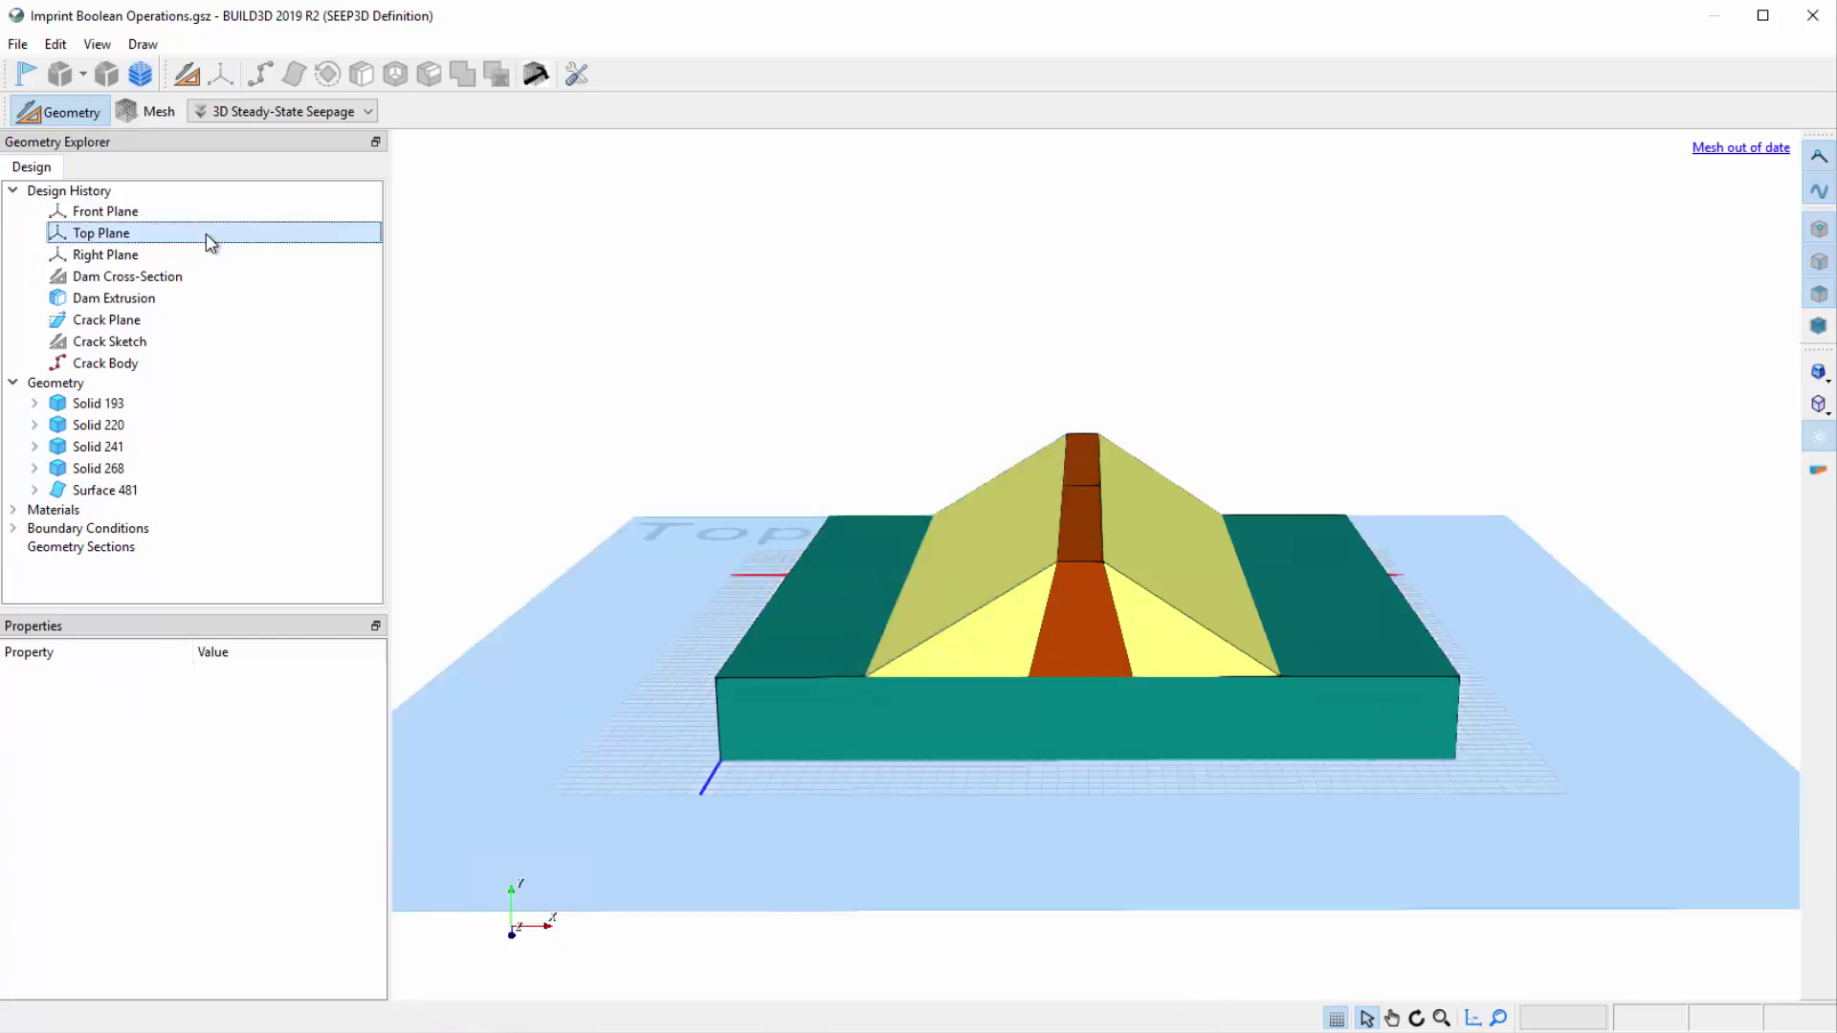
left_click(185, 87)
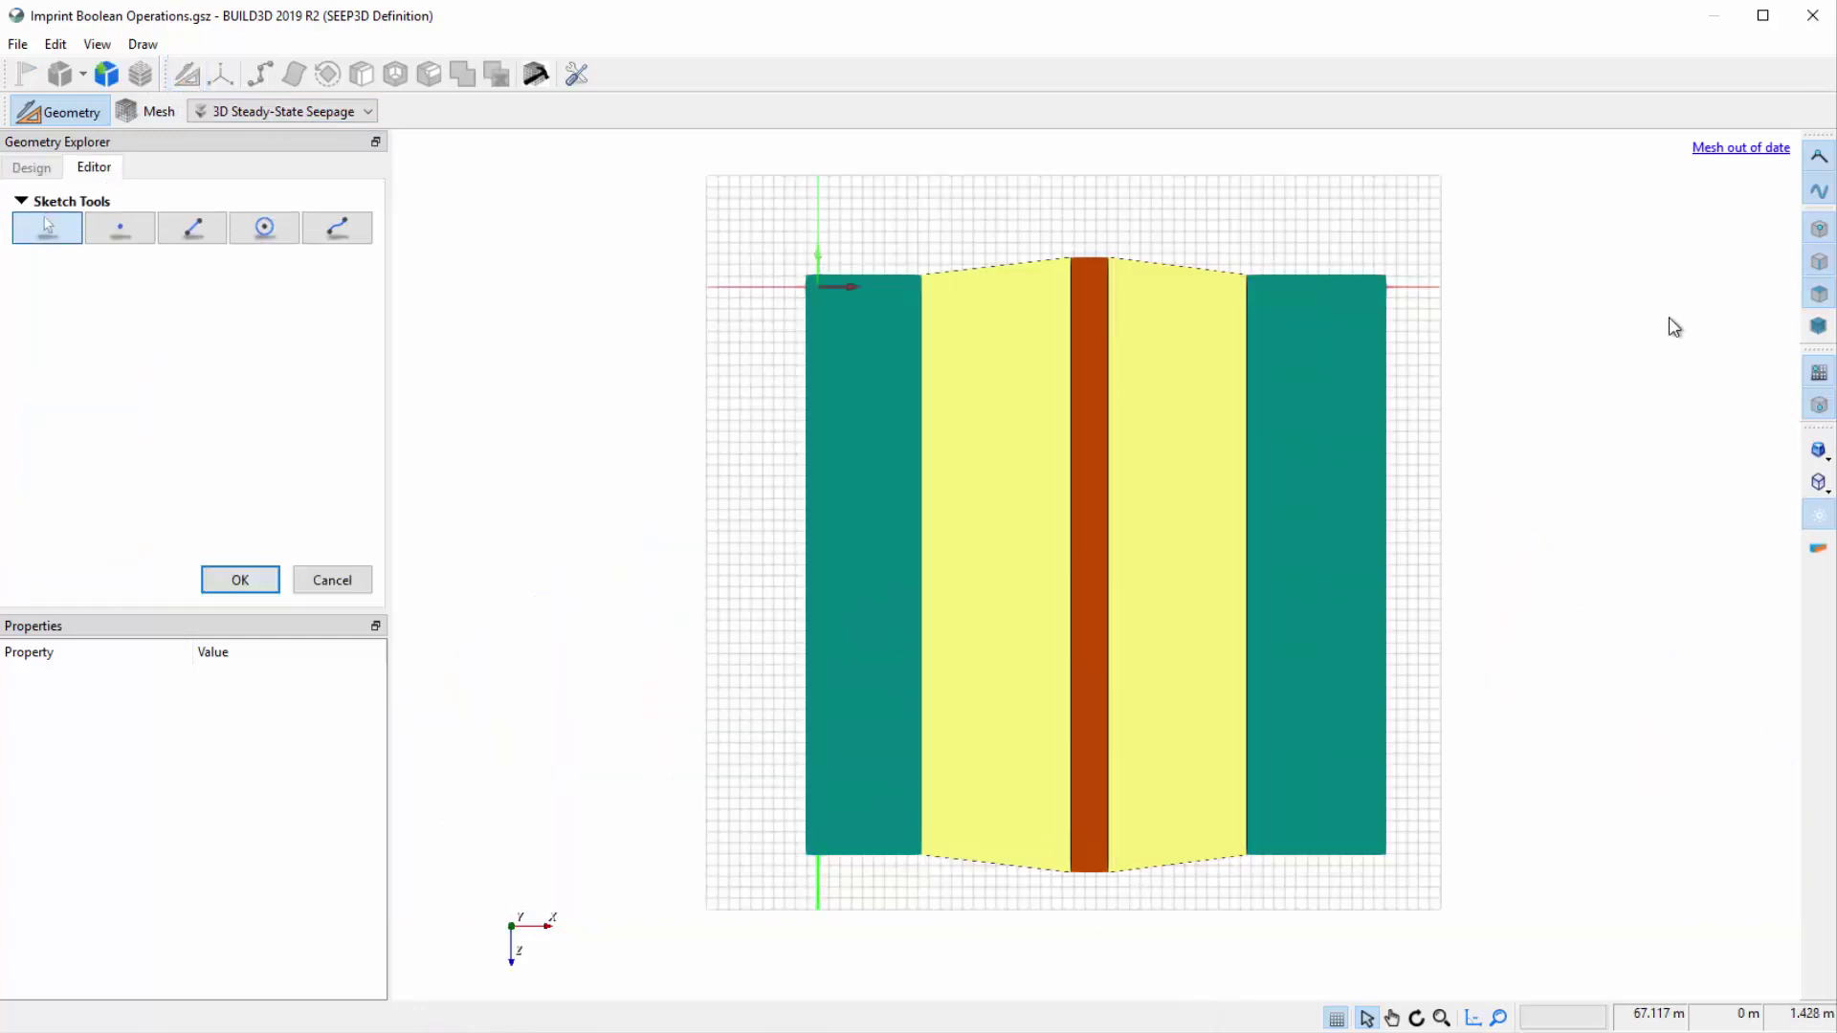
left_click(1822, 456)
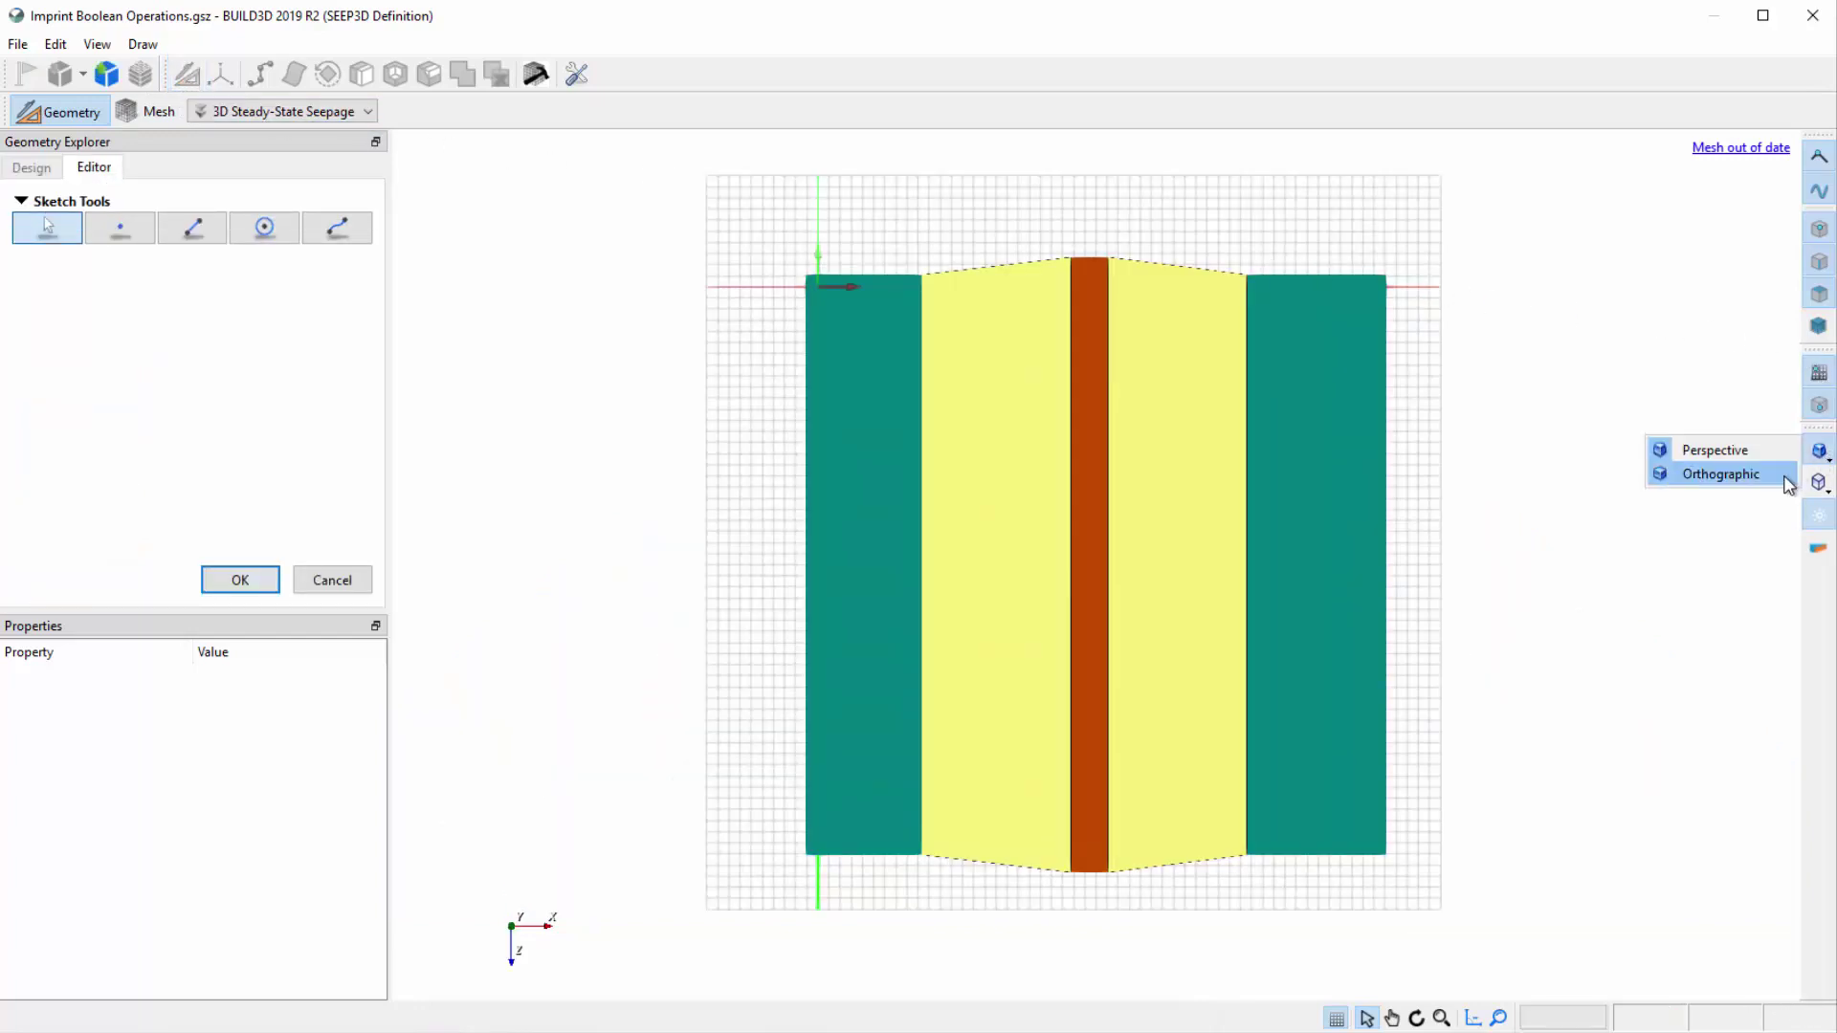
left_click(1795, 475)
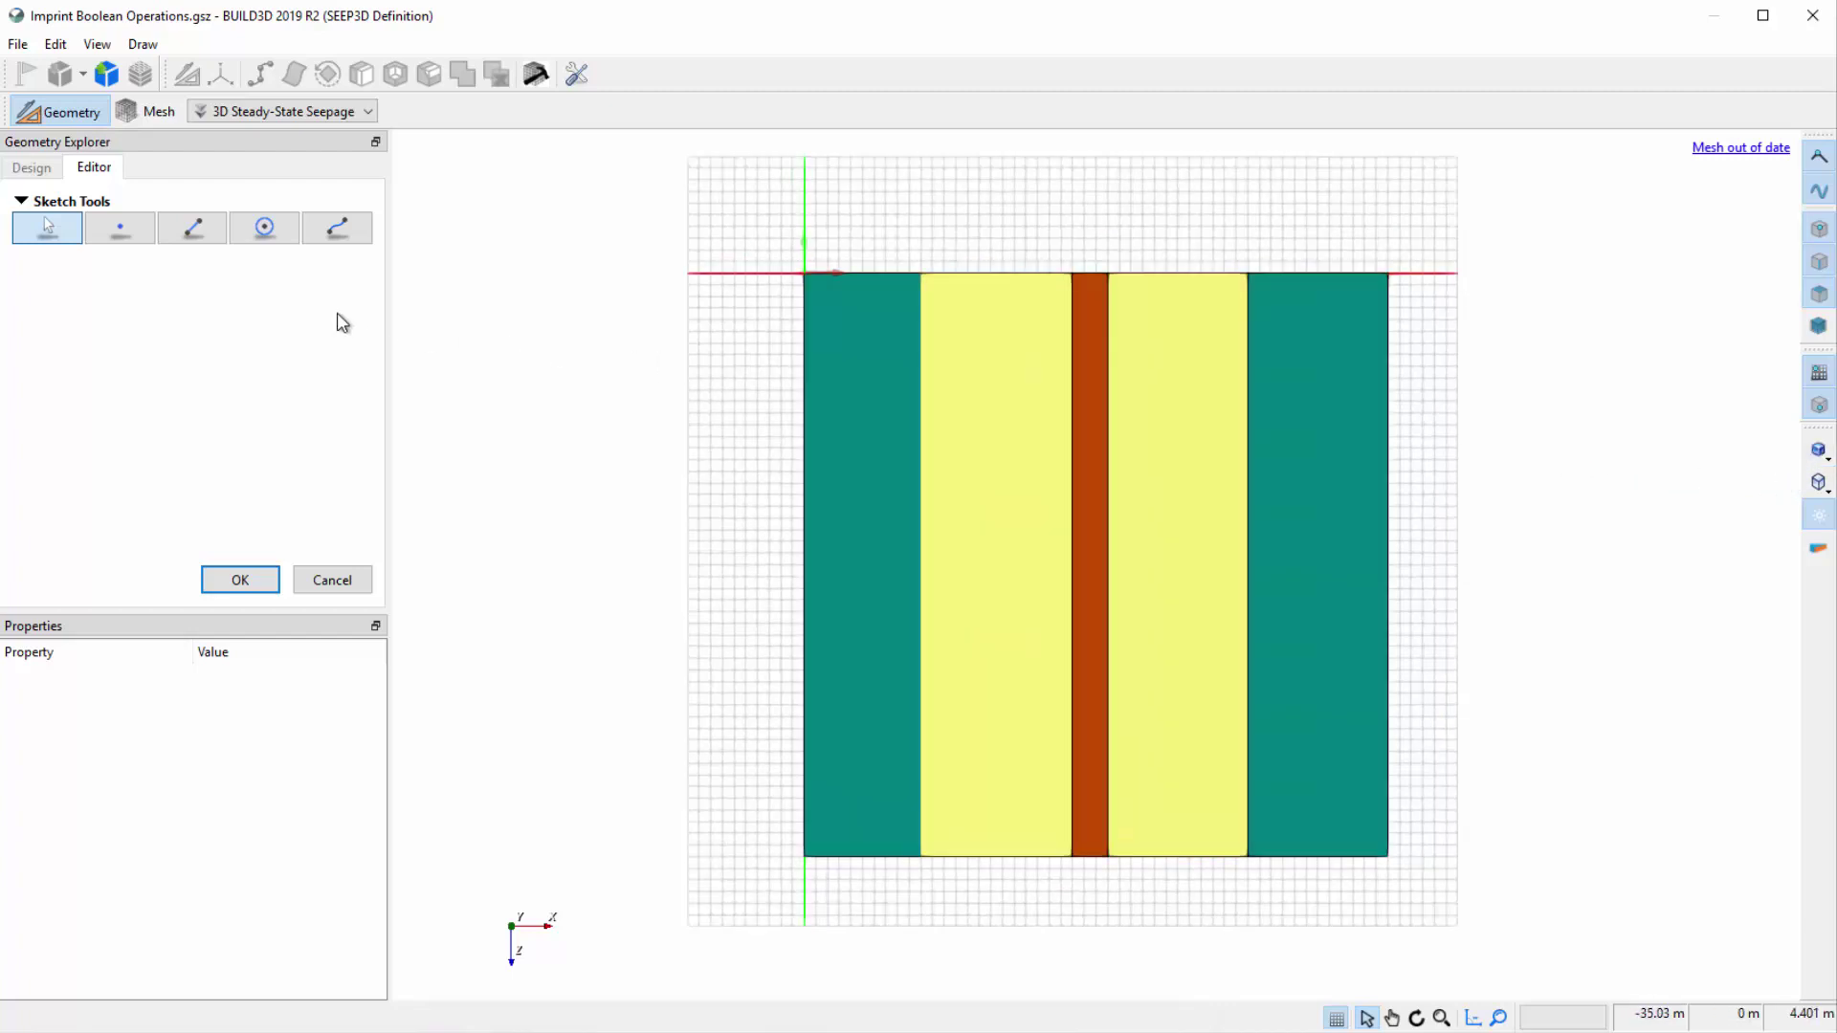
Sketch a closed rectangle with lines around the whole dam footprint, starting at X' -1 m, Y' 1 m, about 1 m outside every edge
left_click(192, 230)
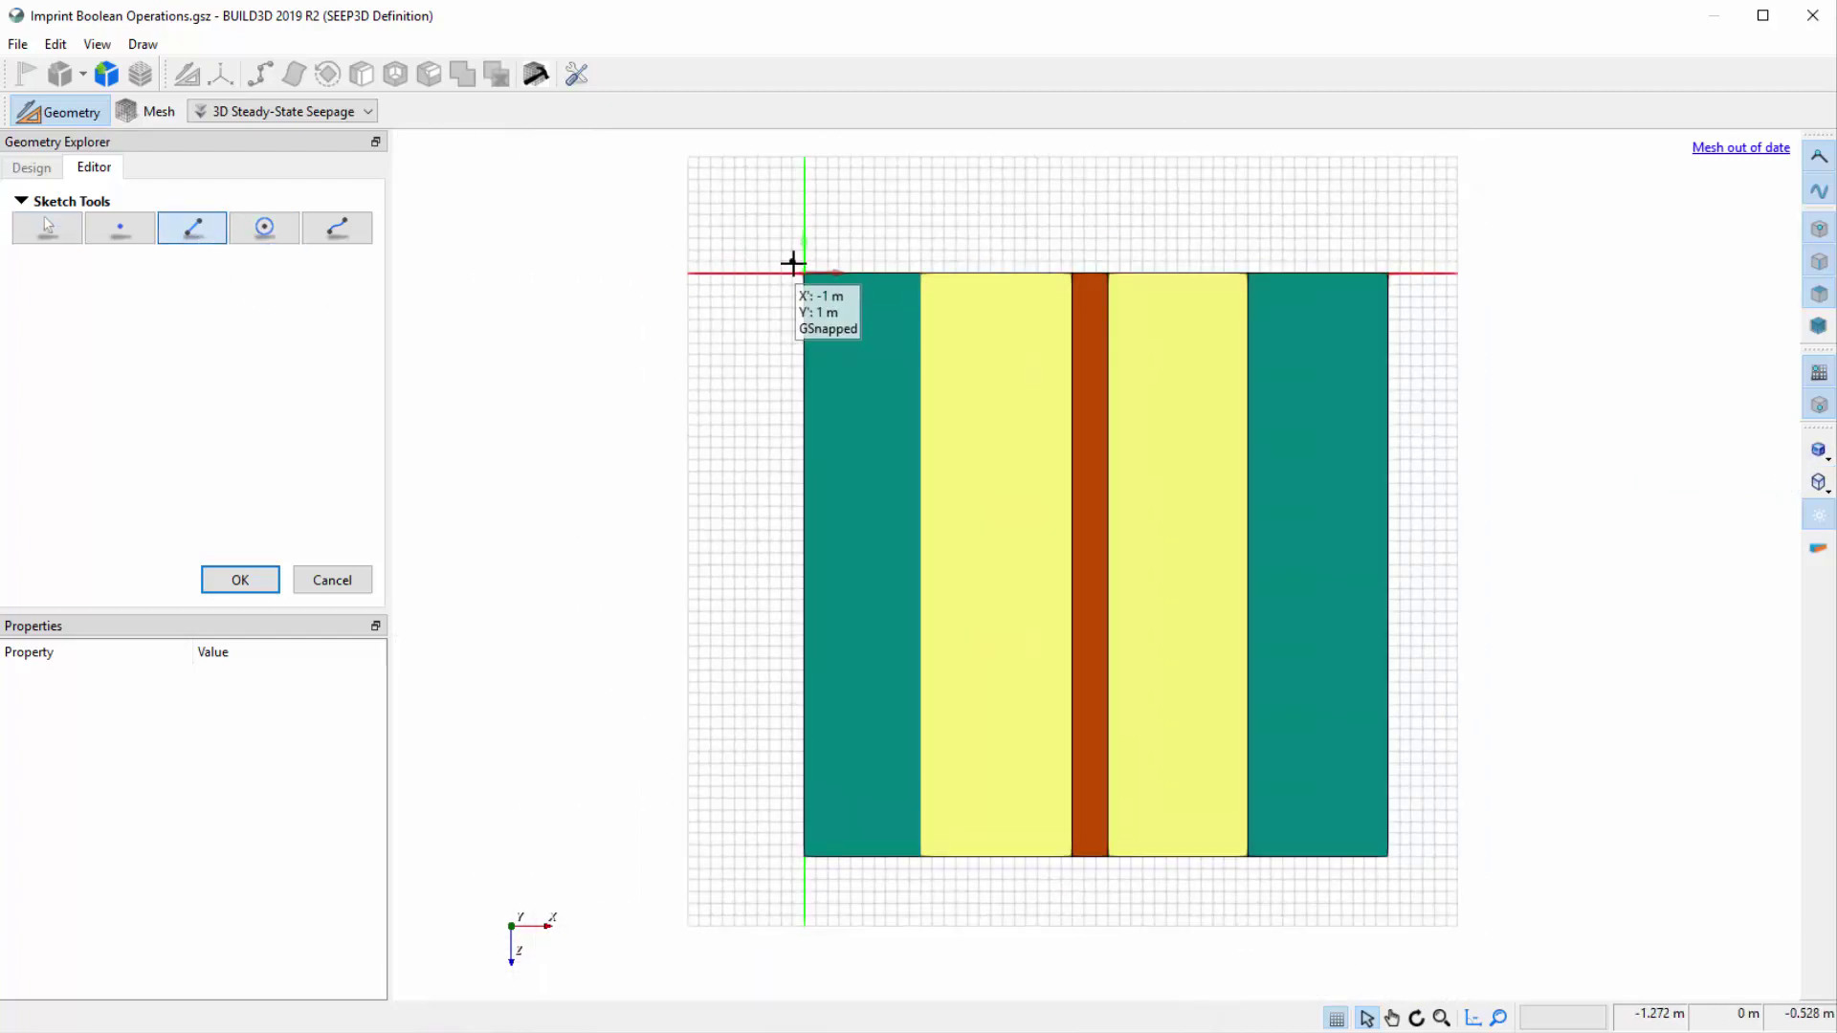
left_click(797, 261)
left_click(1399, 261)
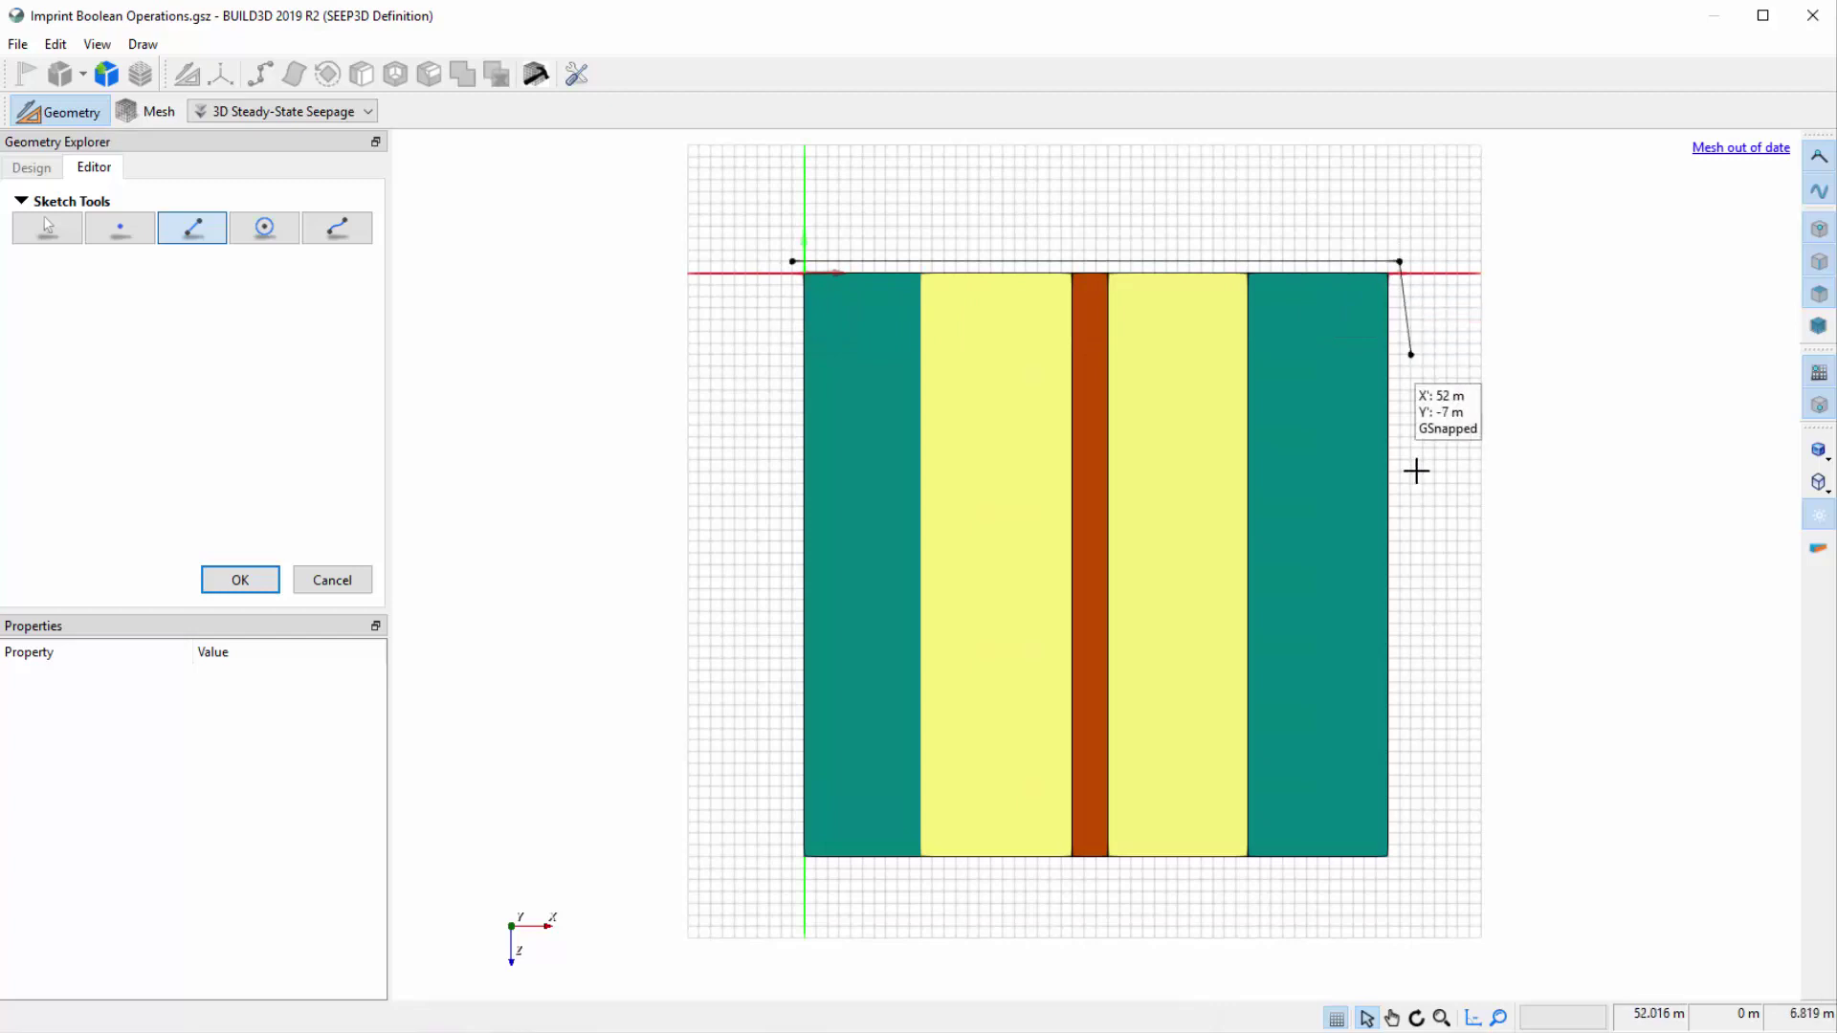
left_click(1402, 868)
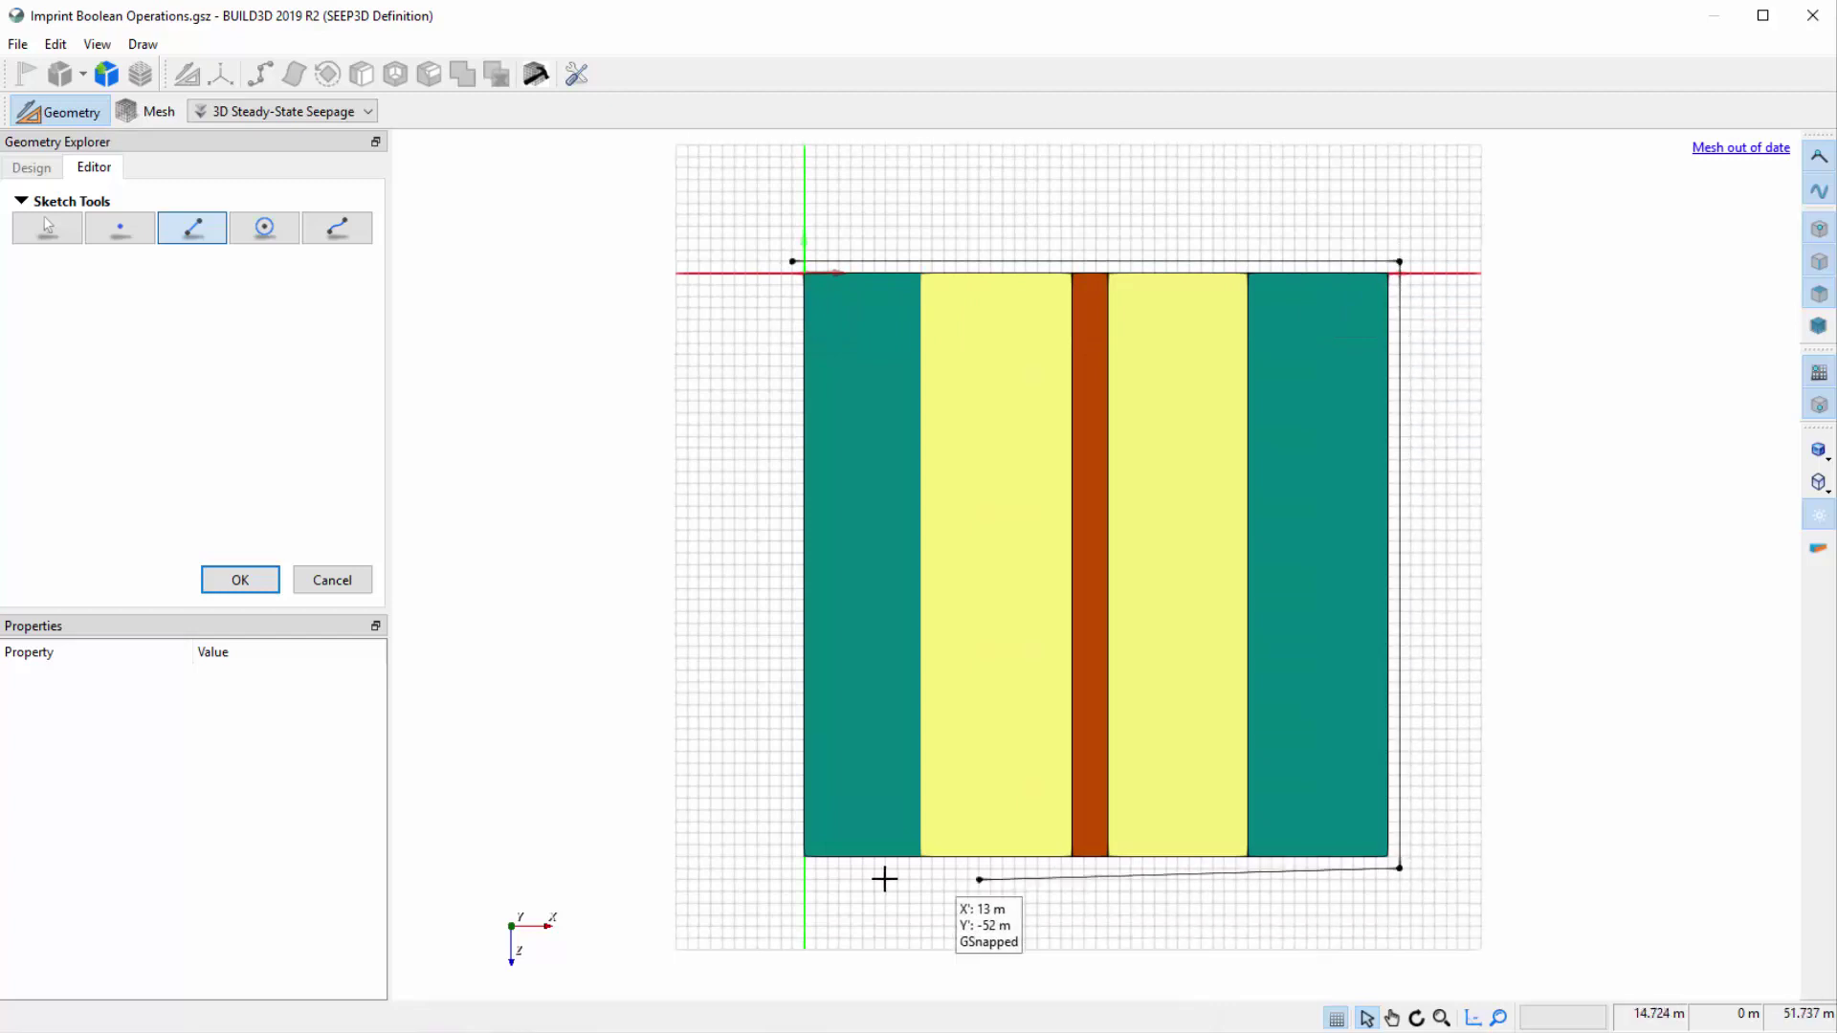
left_click(791, 868)
right_click(784, 788)
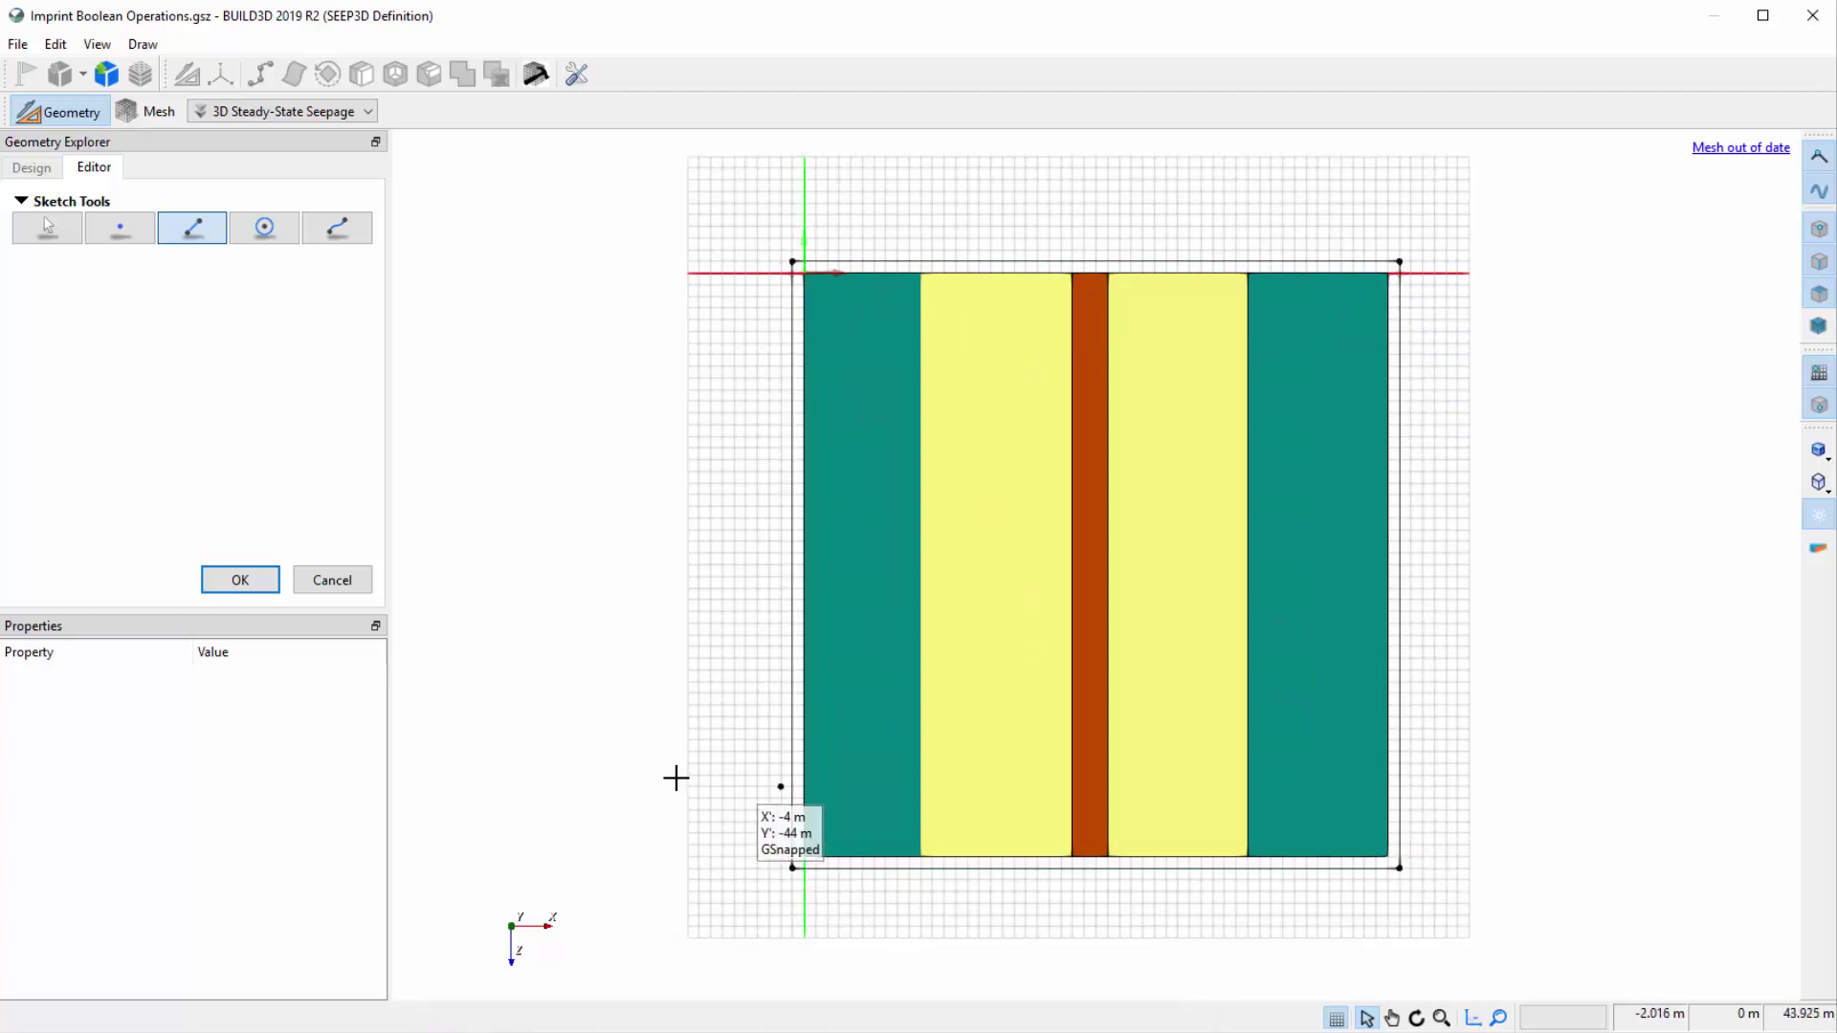
left_click(251, 576)
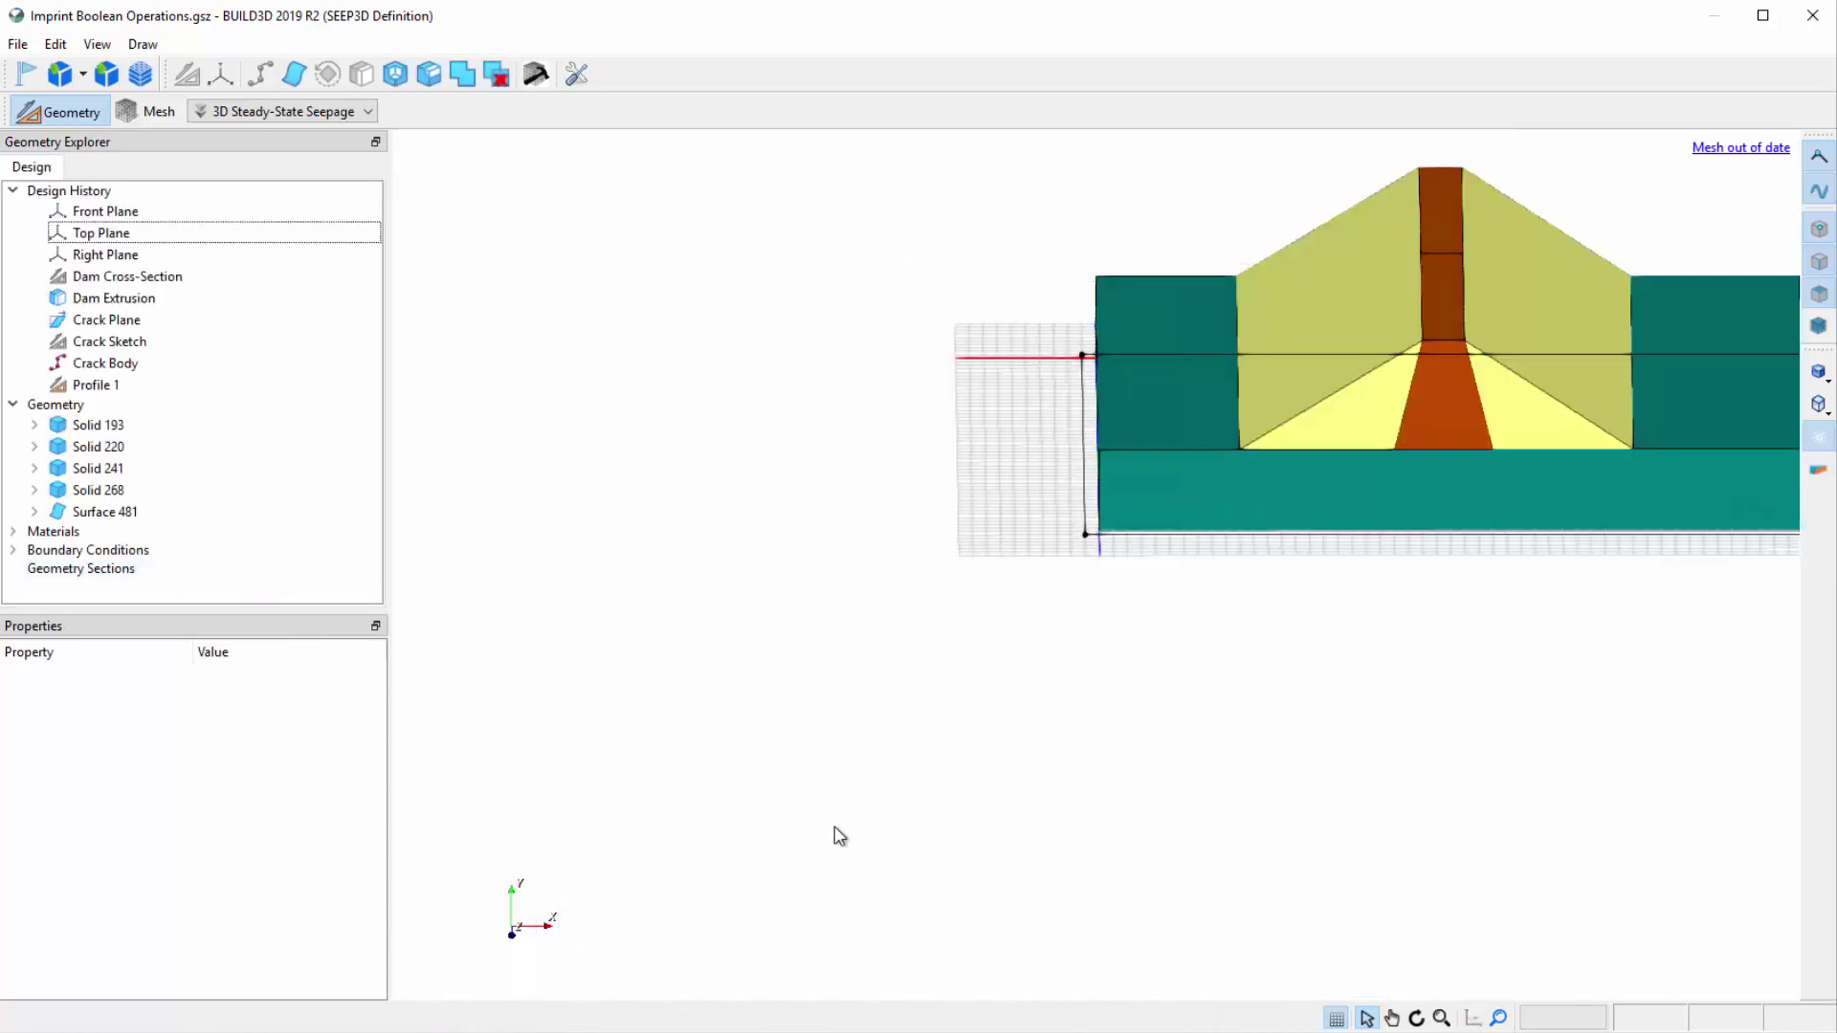
Return the view to perspective projection and frame the dam and the rectangular profile from a low front angle
left_click(1826, 410)
left_click(1758, 373)
left_click(1498, 1018)
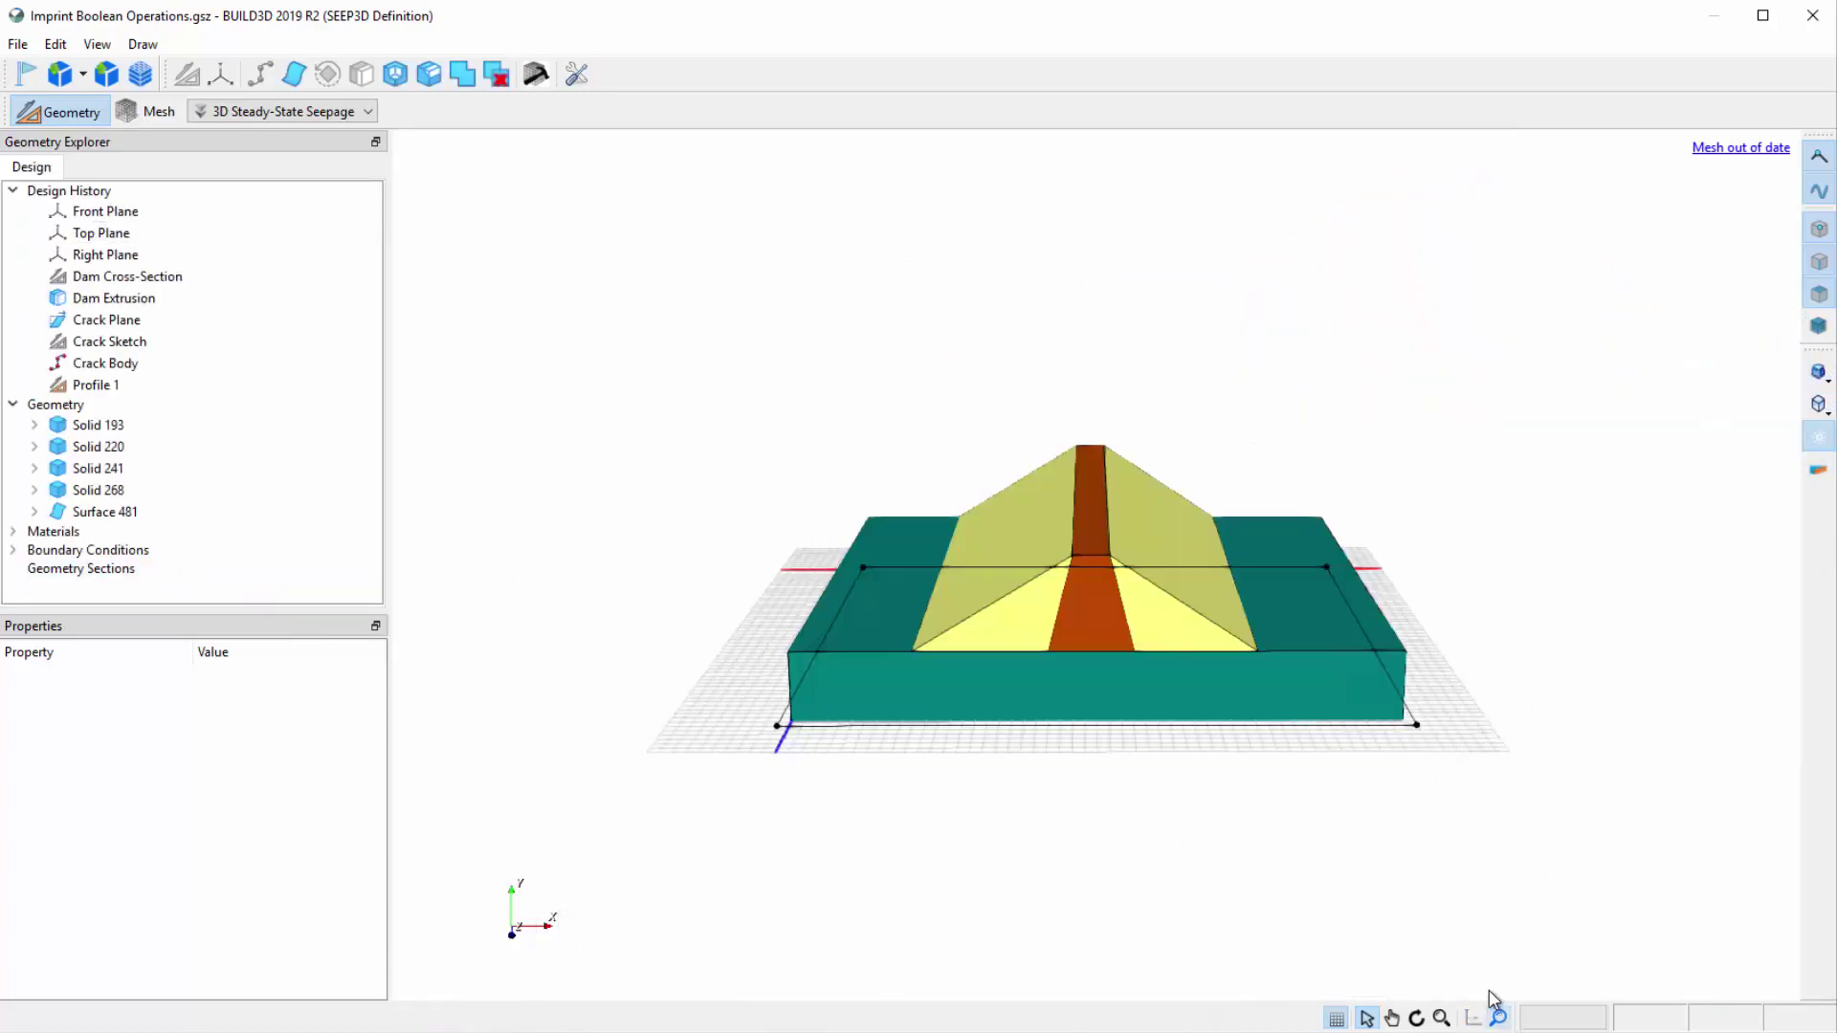
left_click(1417, 1018)
left_click_drag(1410, 934, 1415, 898)
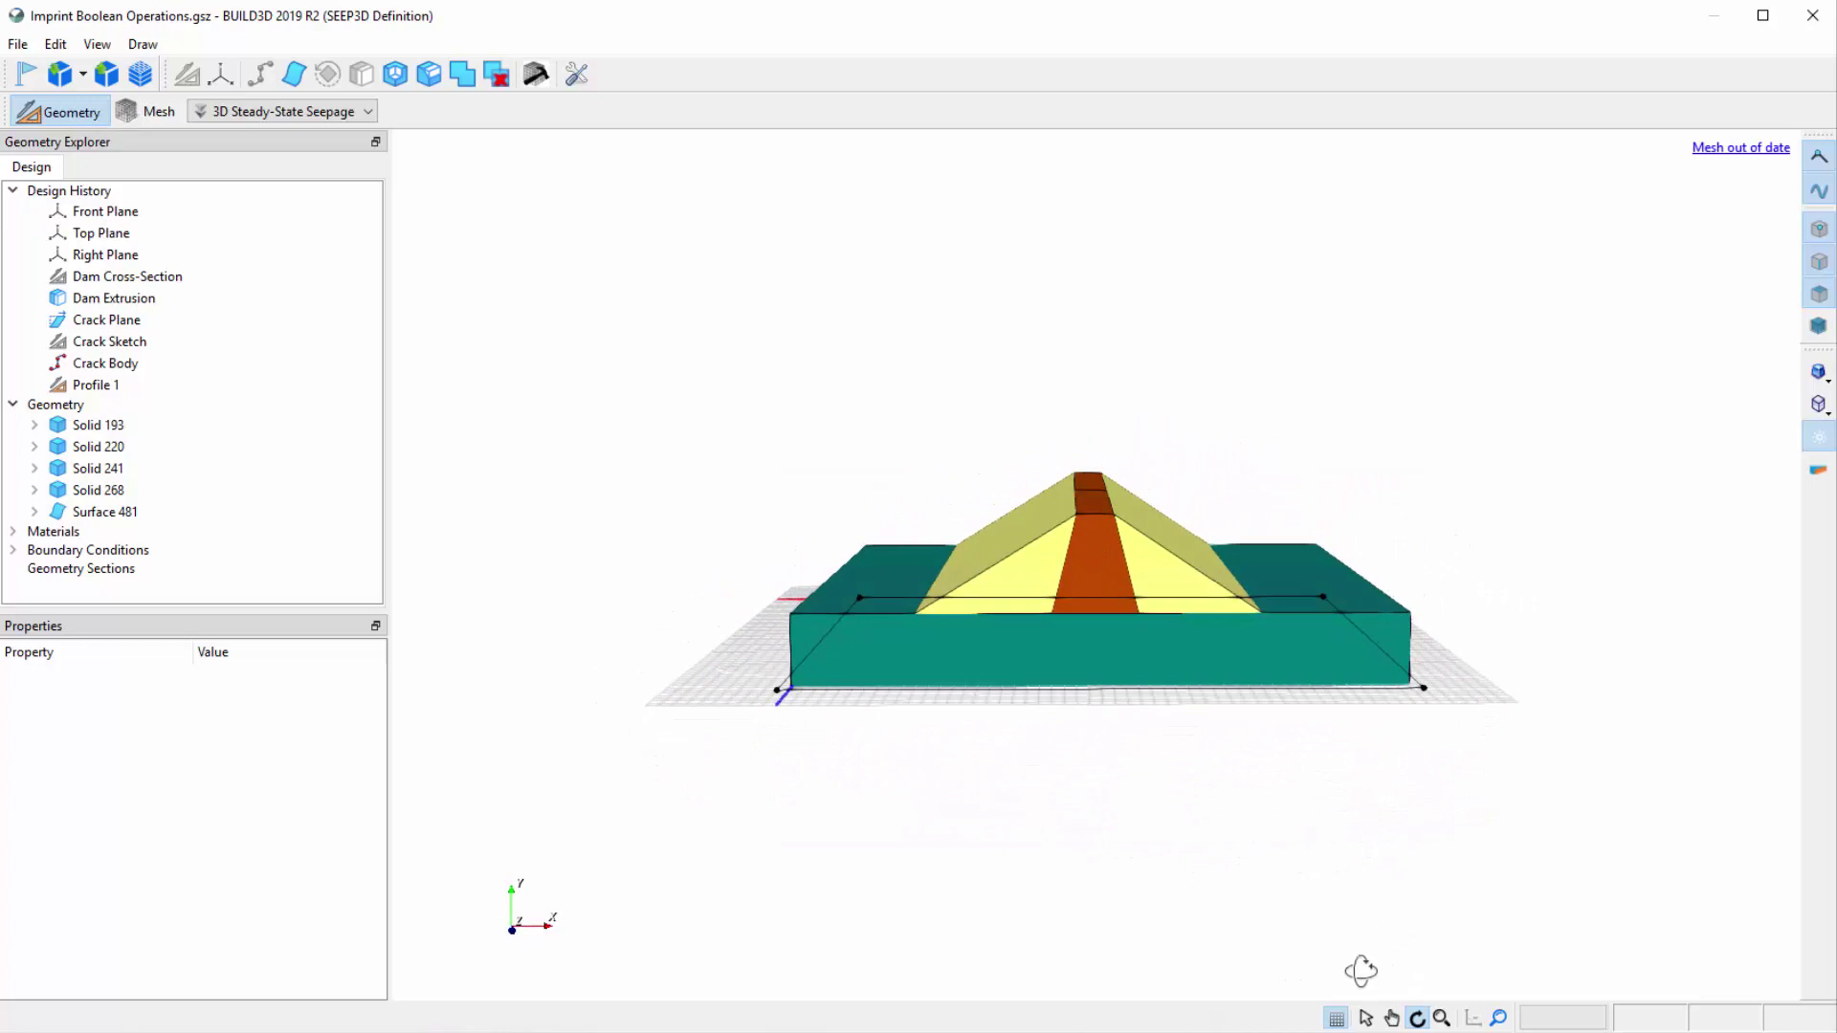
left_click(1366, 1018)
scroll(1222, 918, "up", 1)
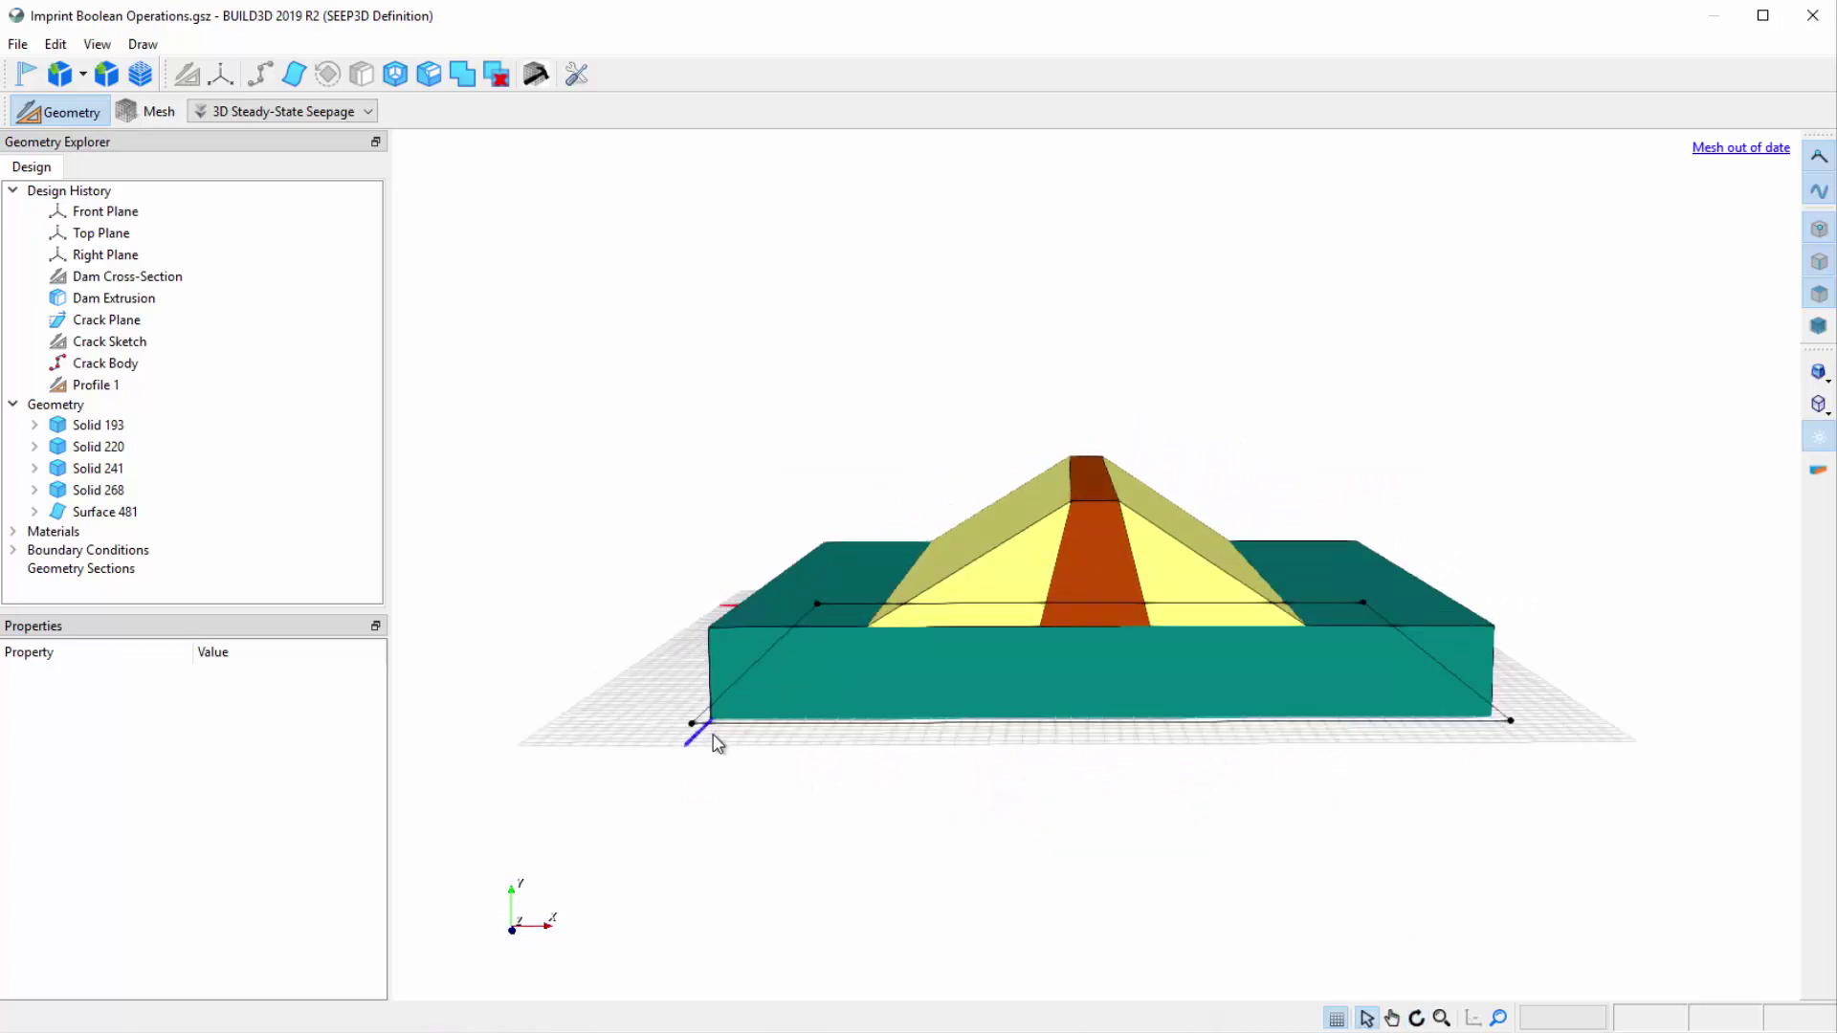
Edit the rectangular profile's plane, unlinking it from the Top Plane and setting its offset to 12 m
right_click(264, 383)
left_click(360, 419)
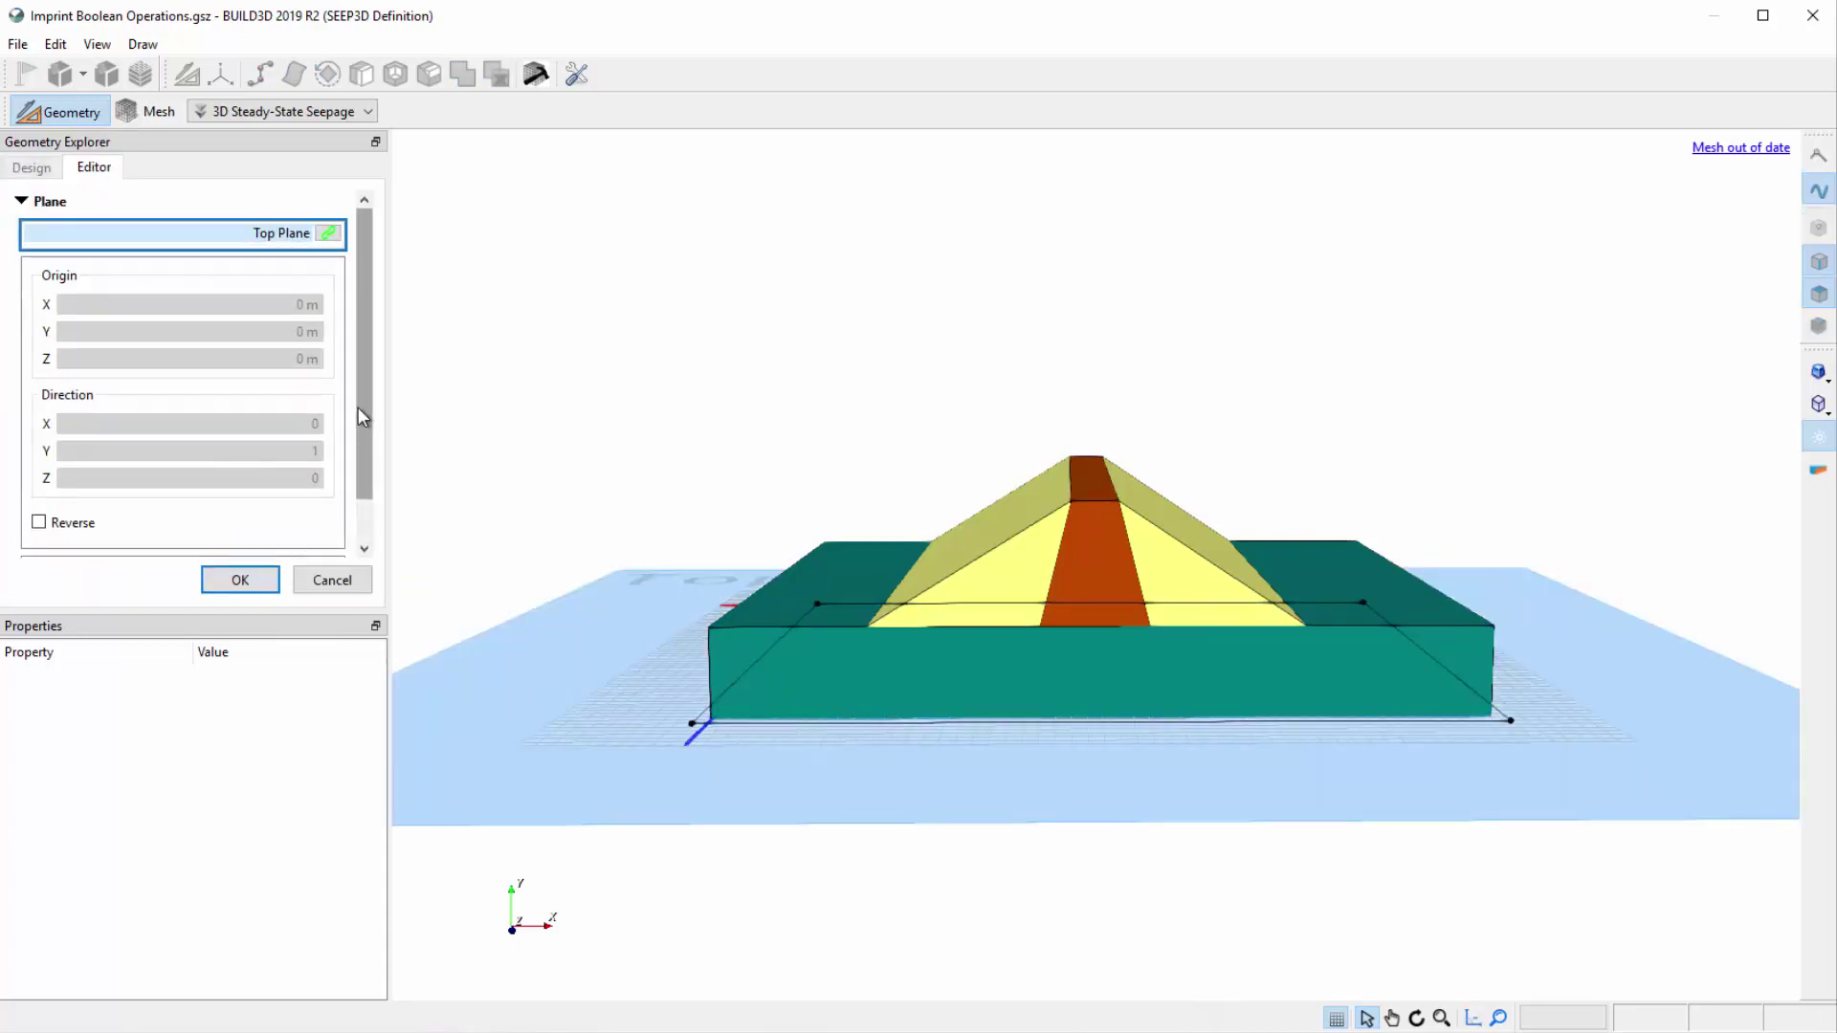
left_click(330, 233)
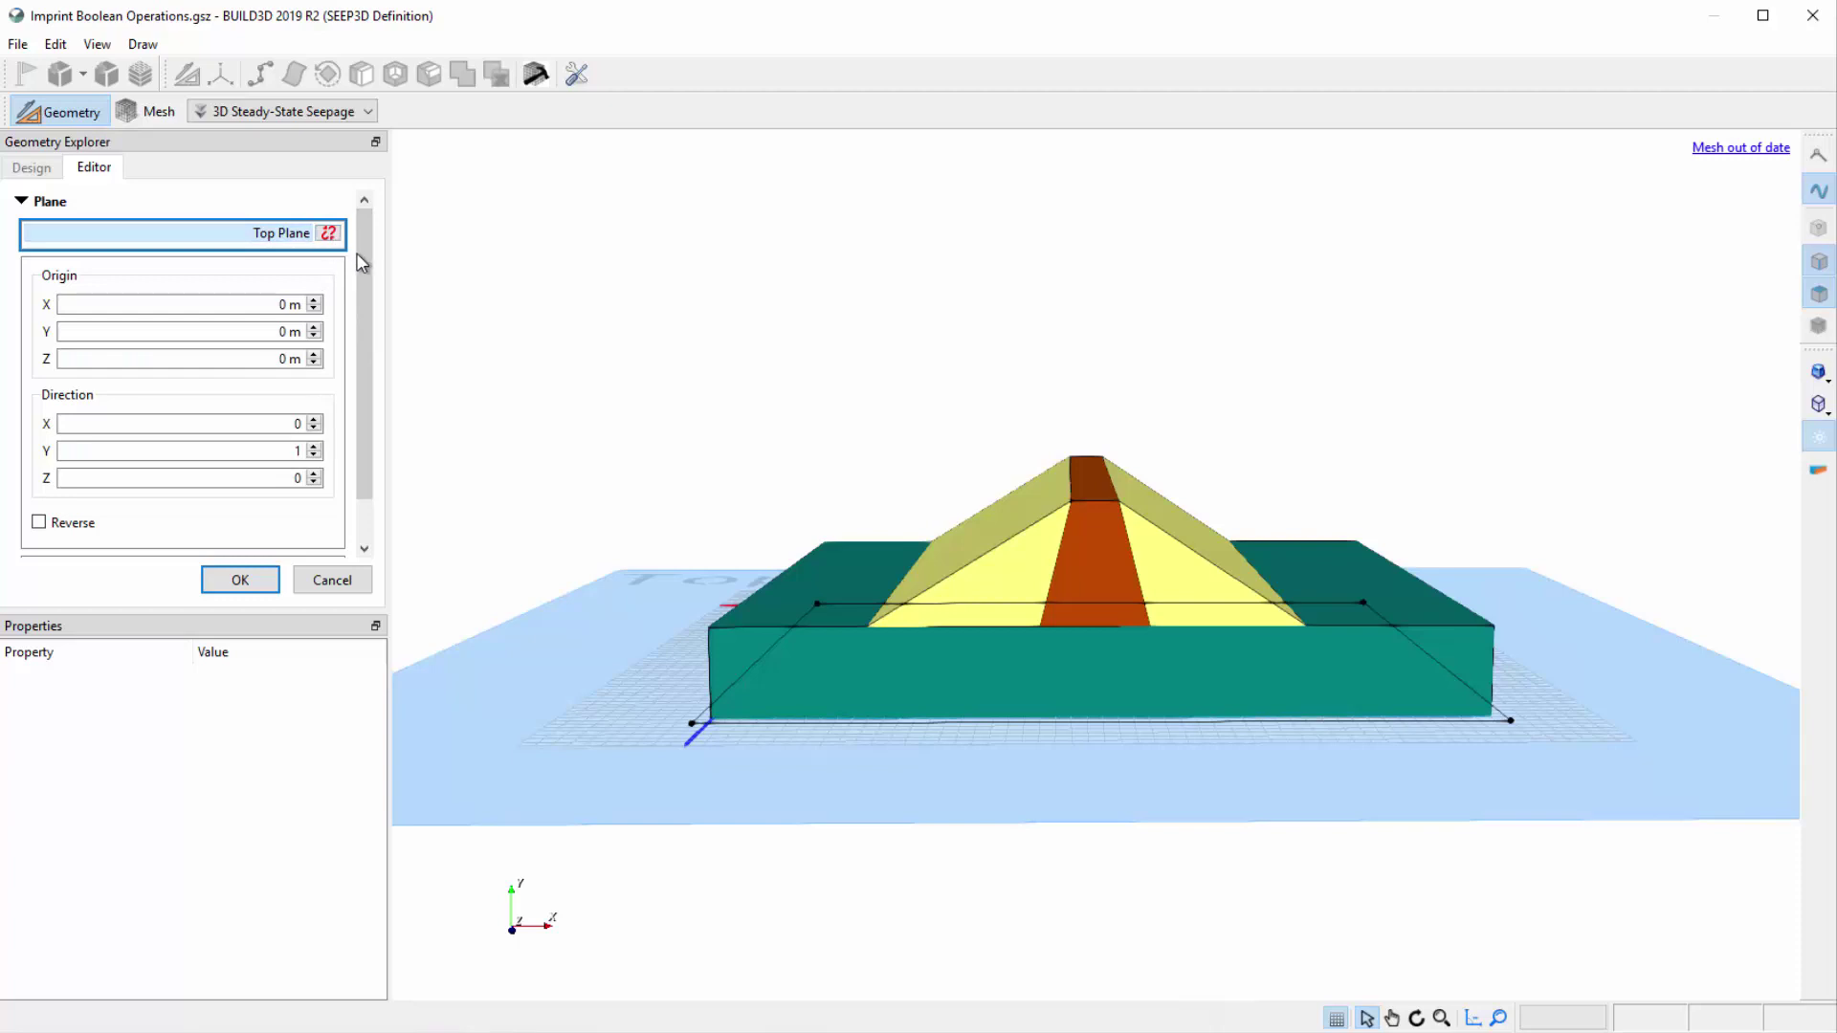
left_click_drag(360, 283, 359, 331)
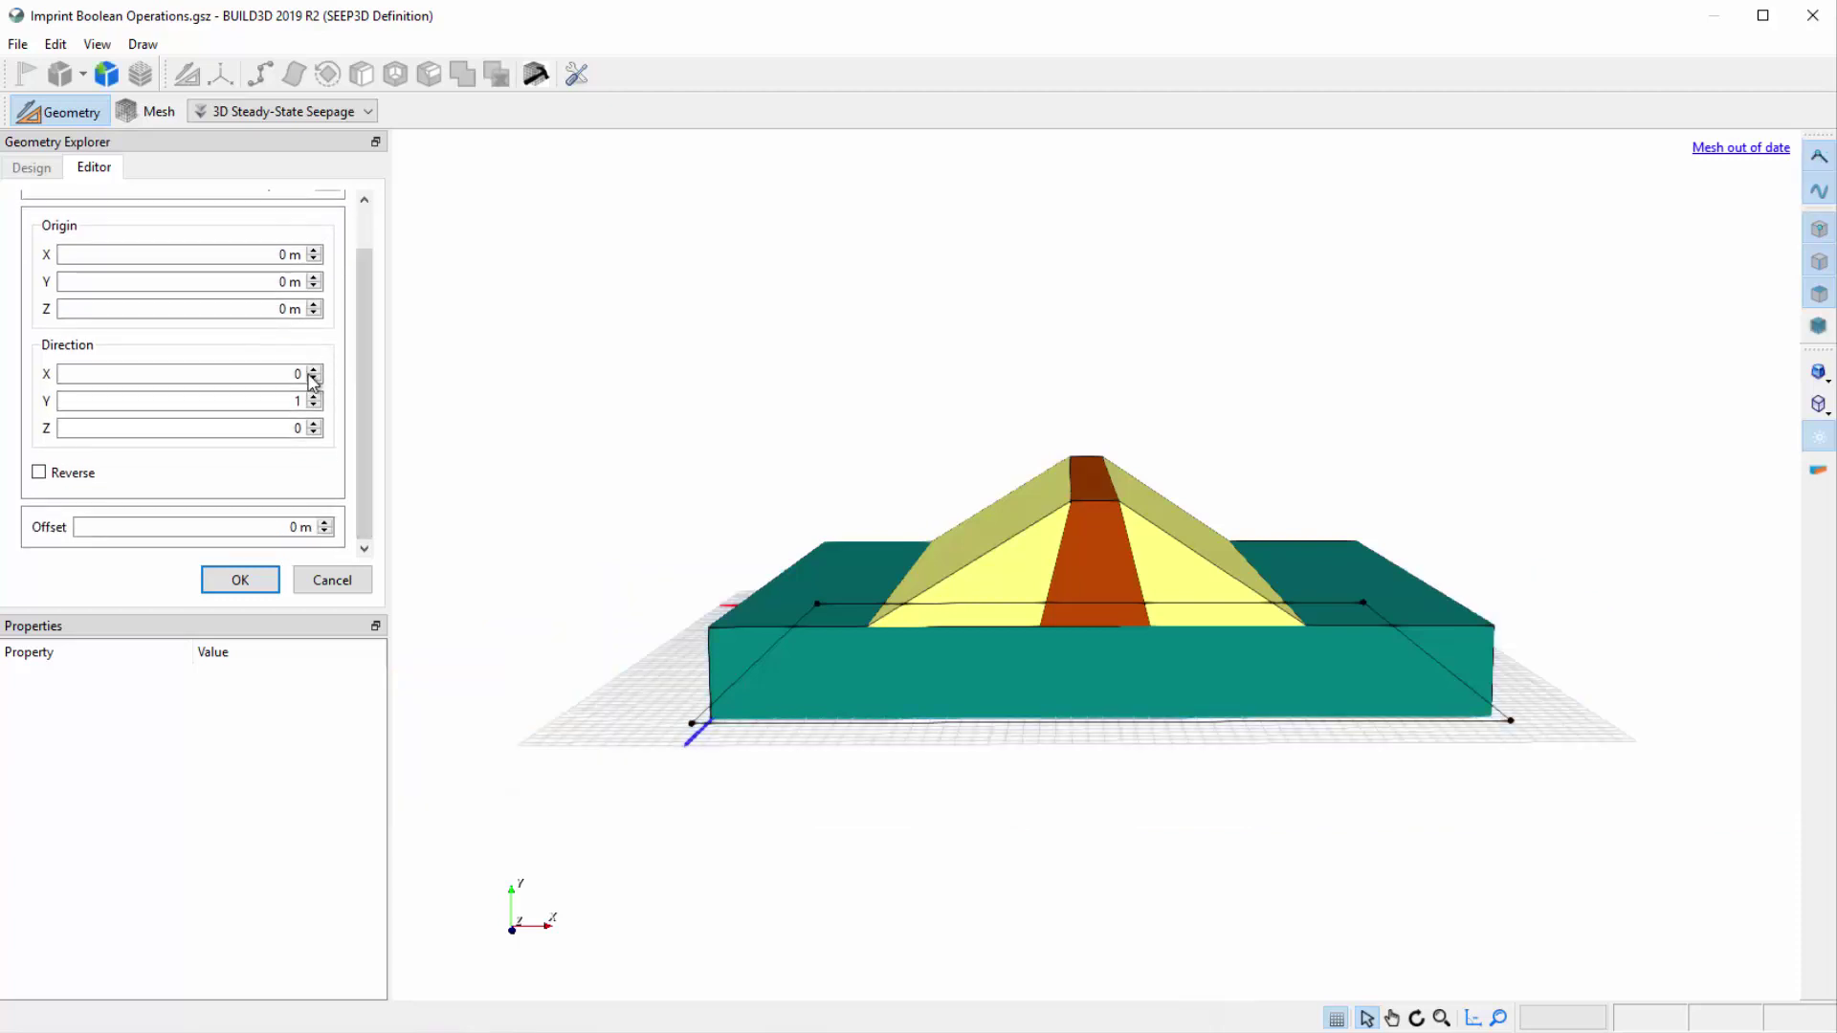
left_click(292, 400)
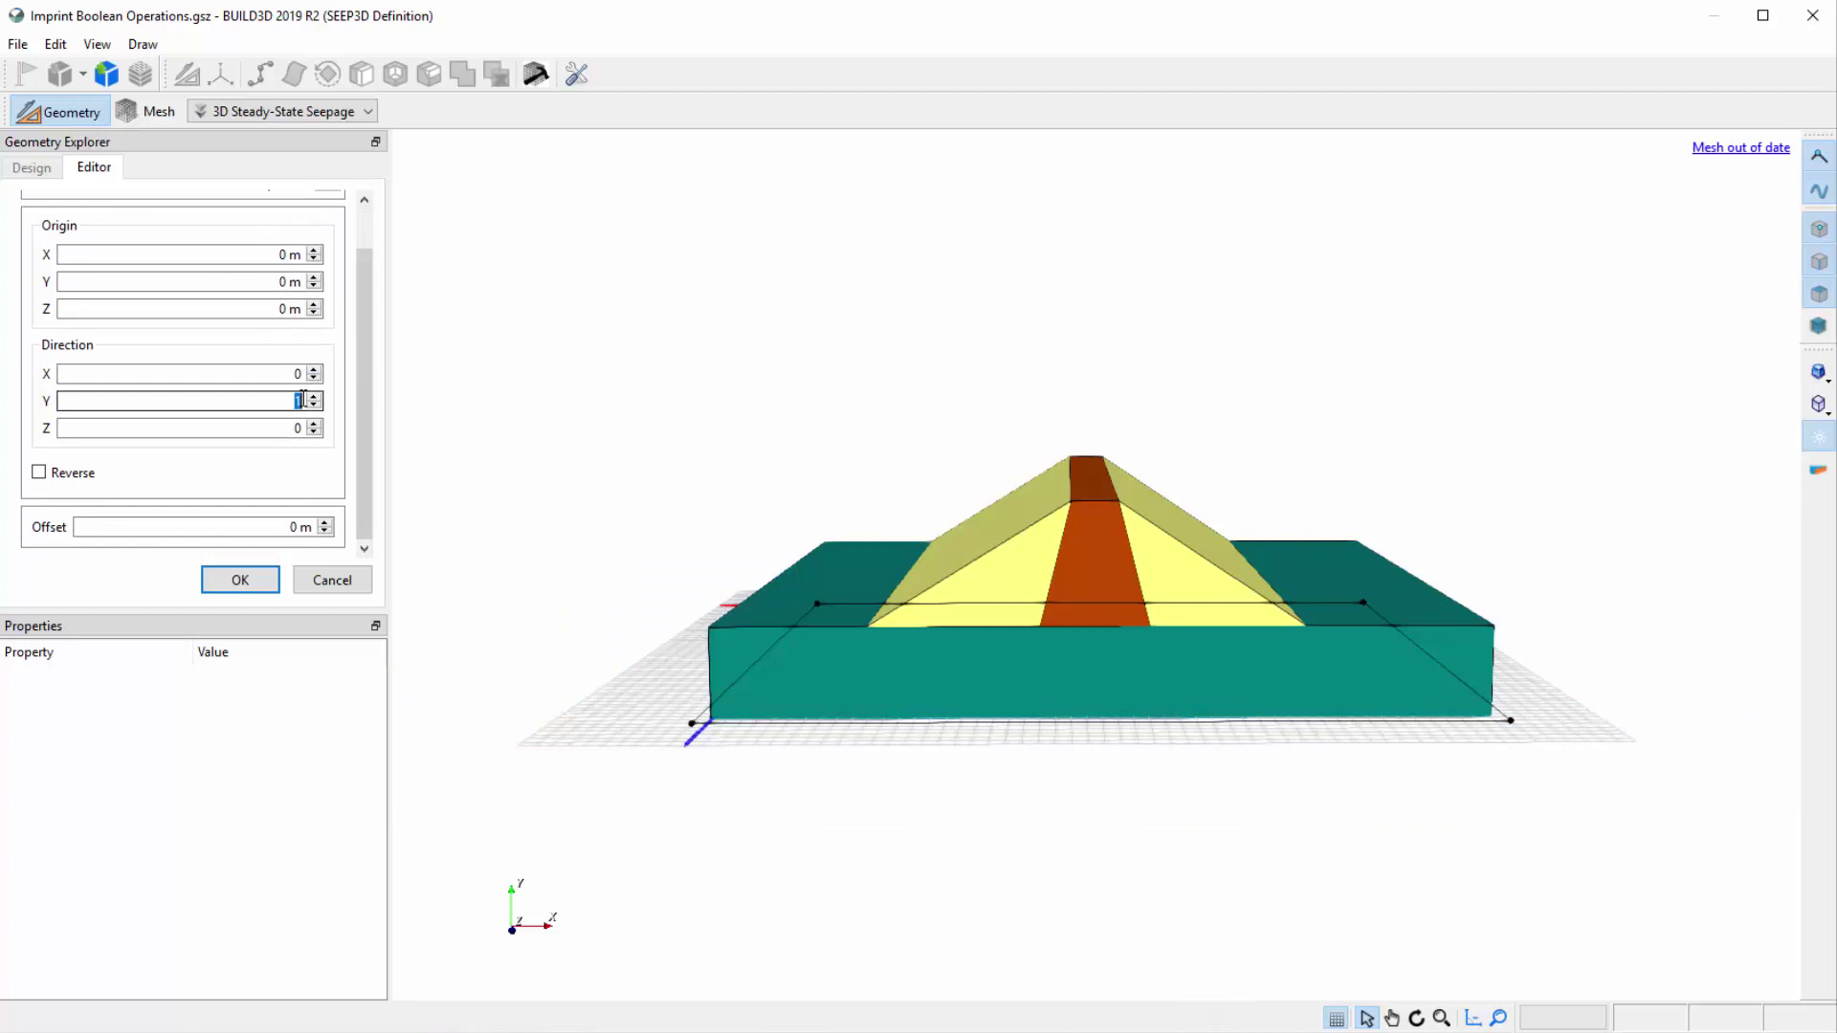
left_click(292, 525)
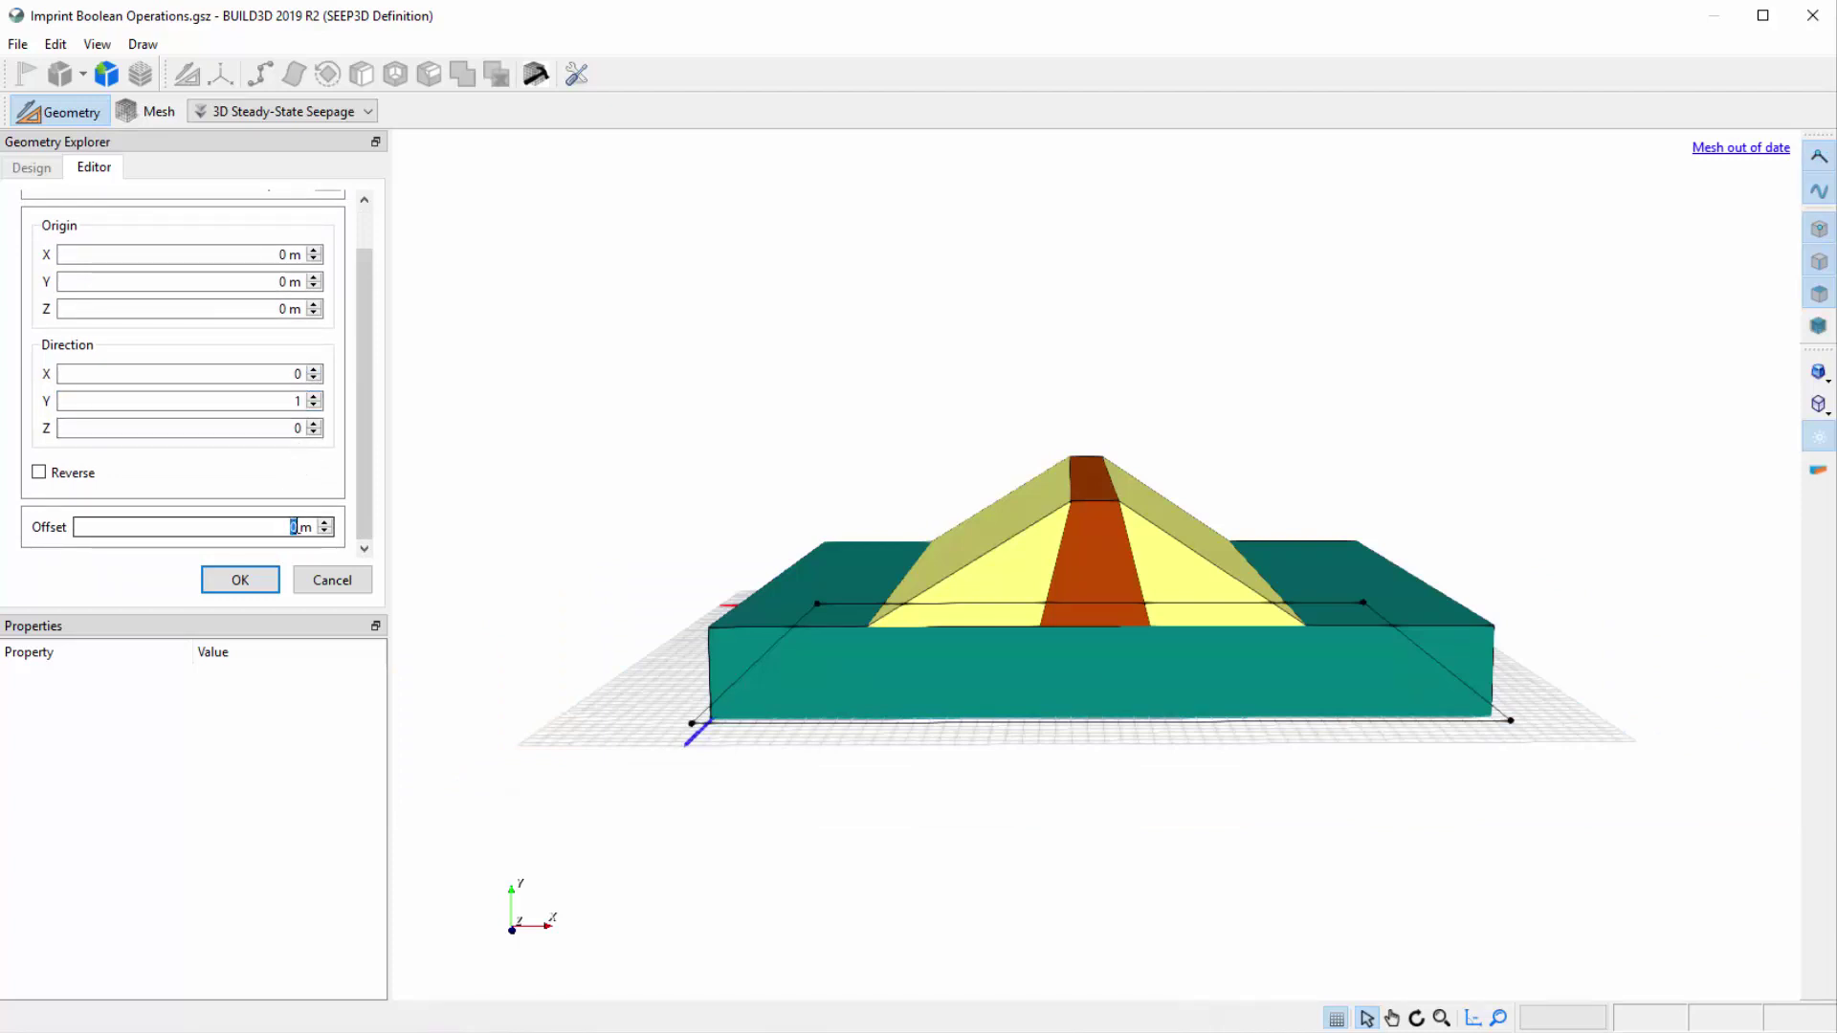
type("12")
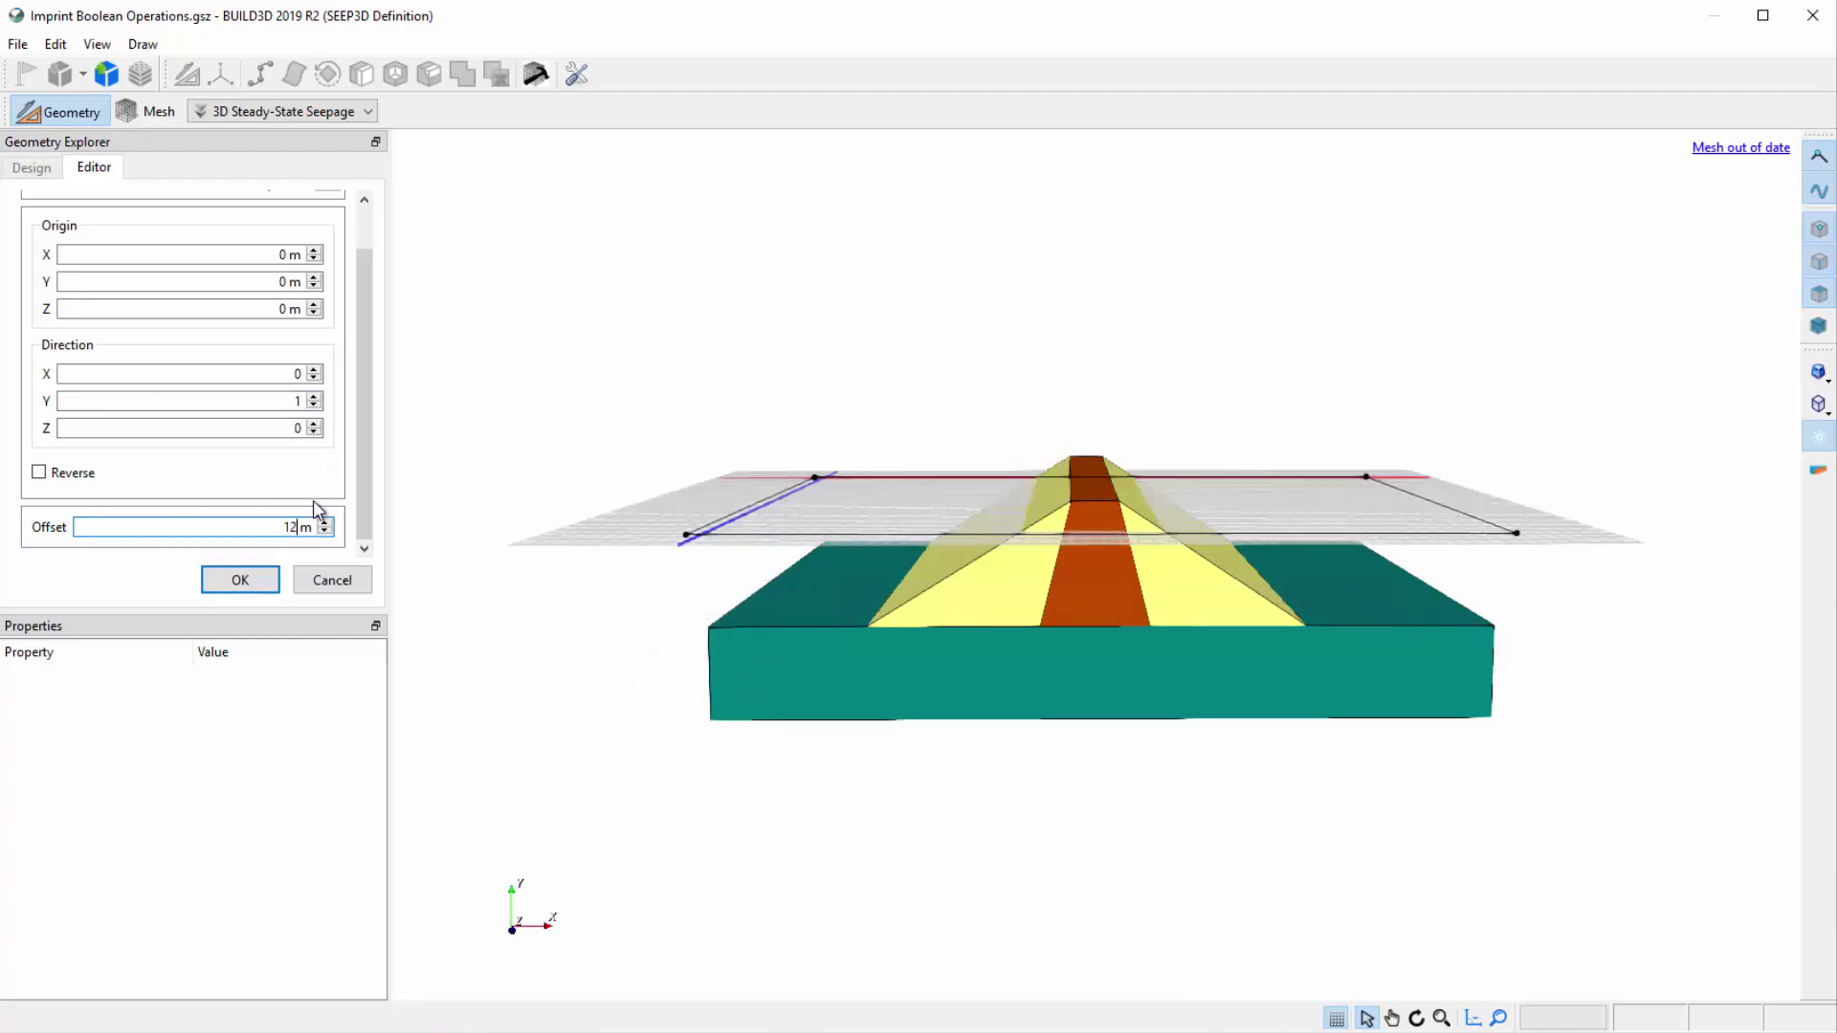
left_click(258, 582)
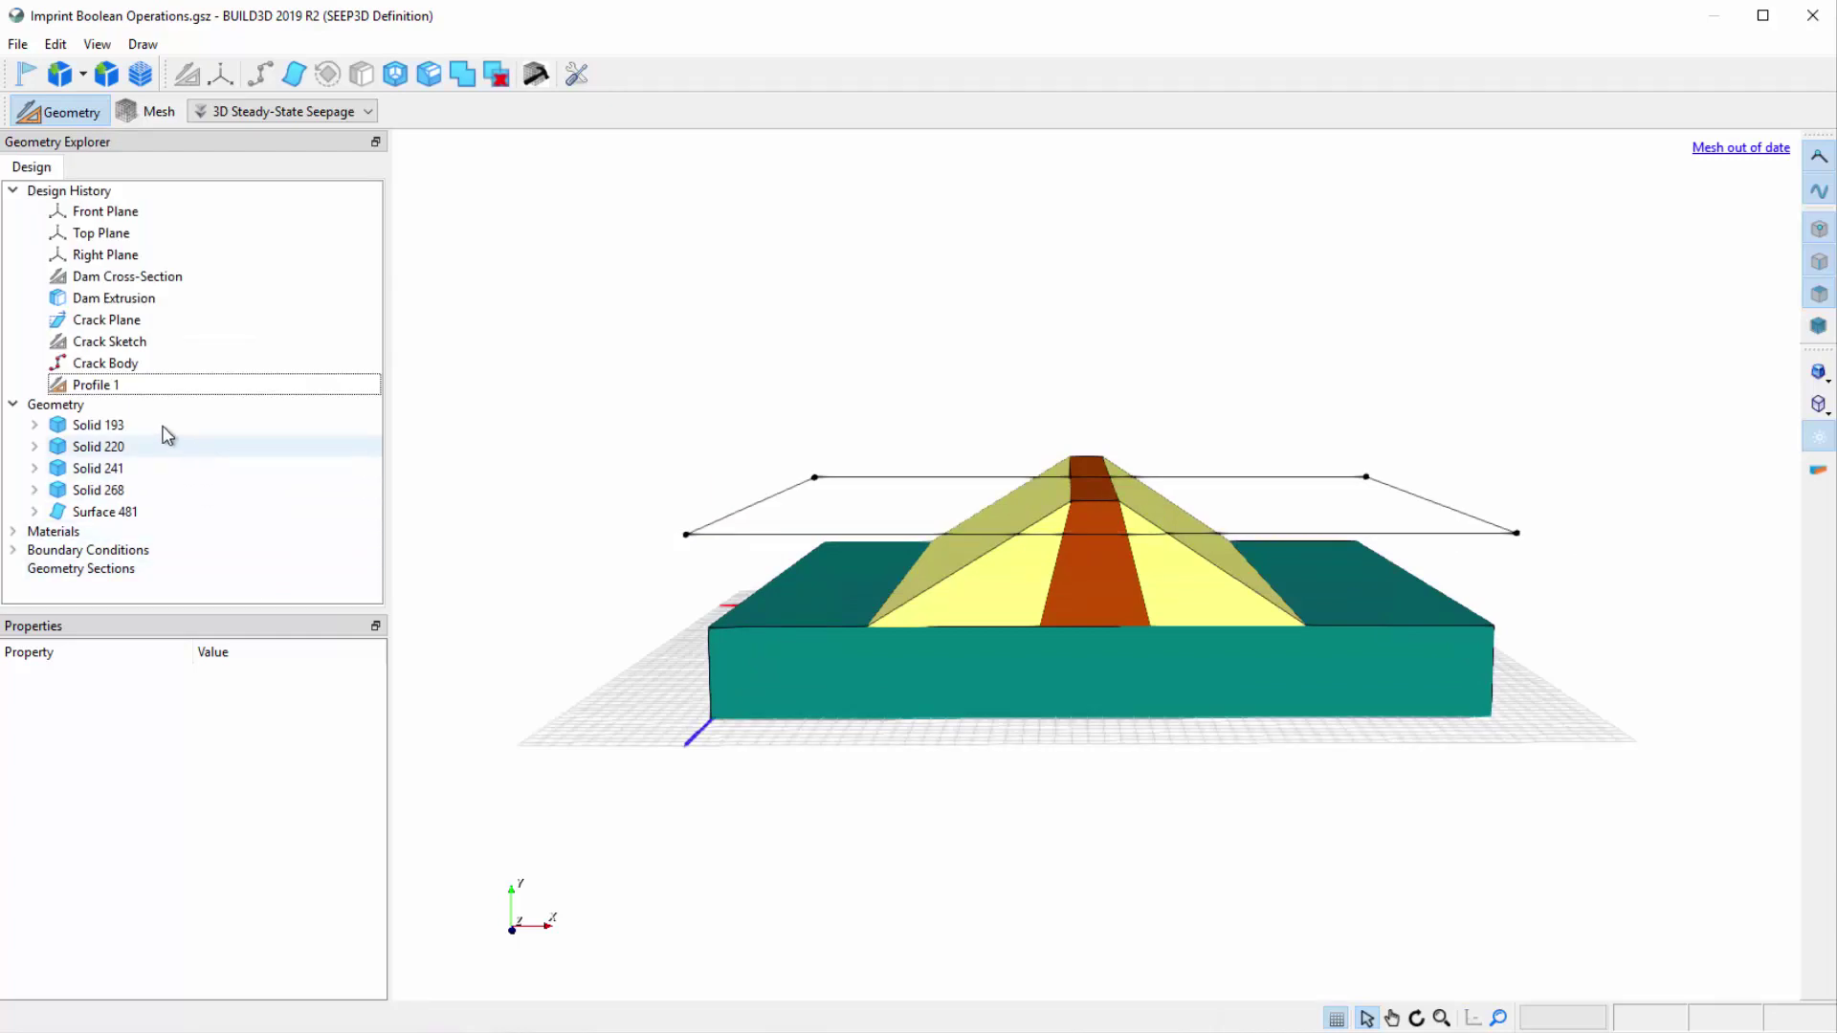
Rename the new rectangular profile to "Reservoir Level"
right_click(135, 386)
left_click(196, 621)
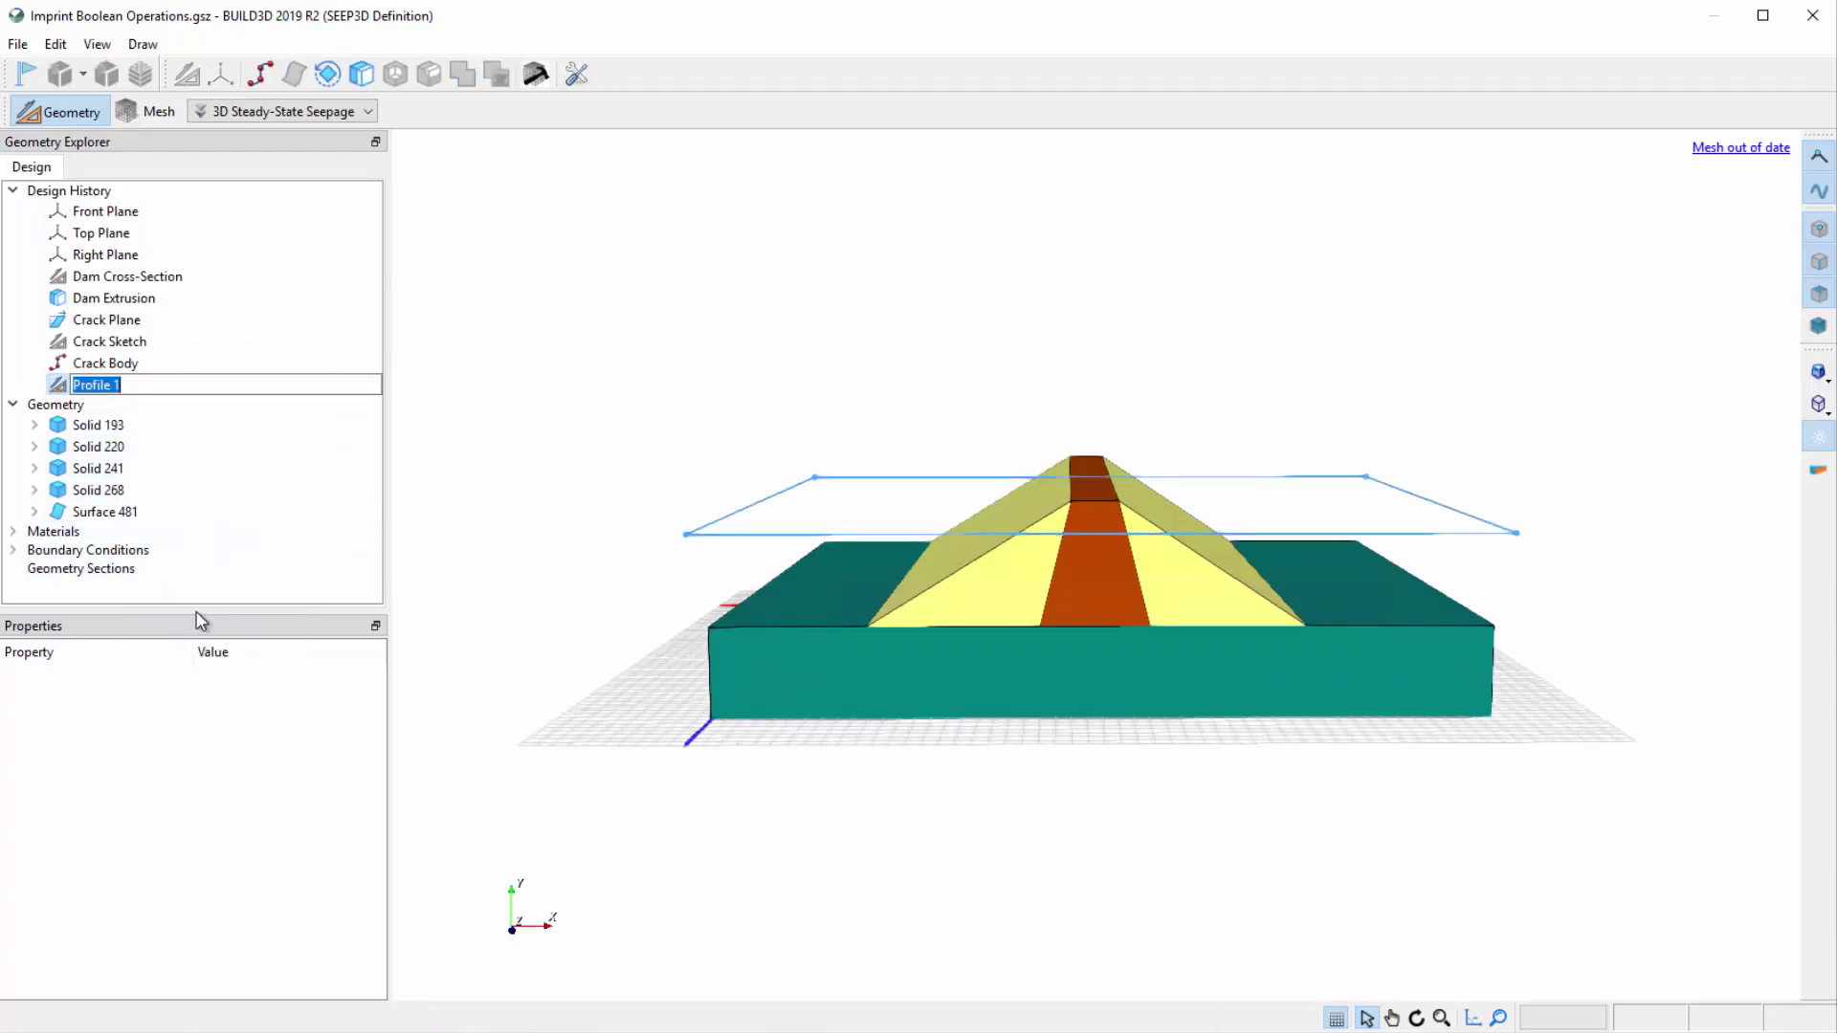
type("Reserv")
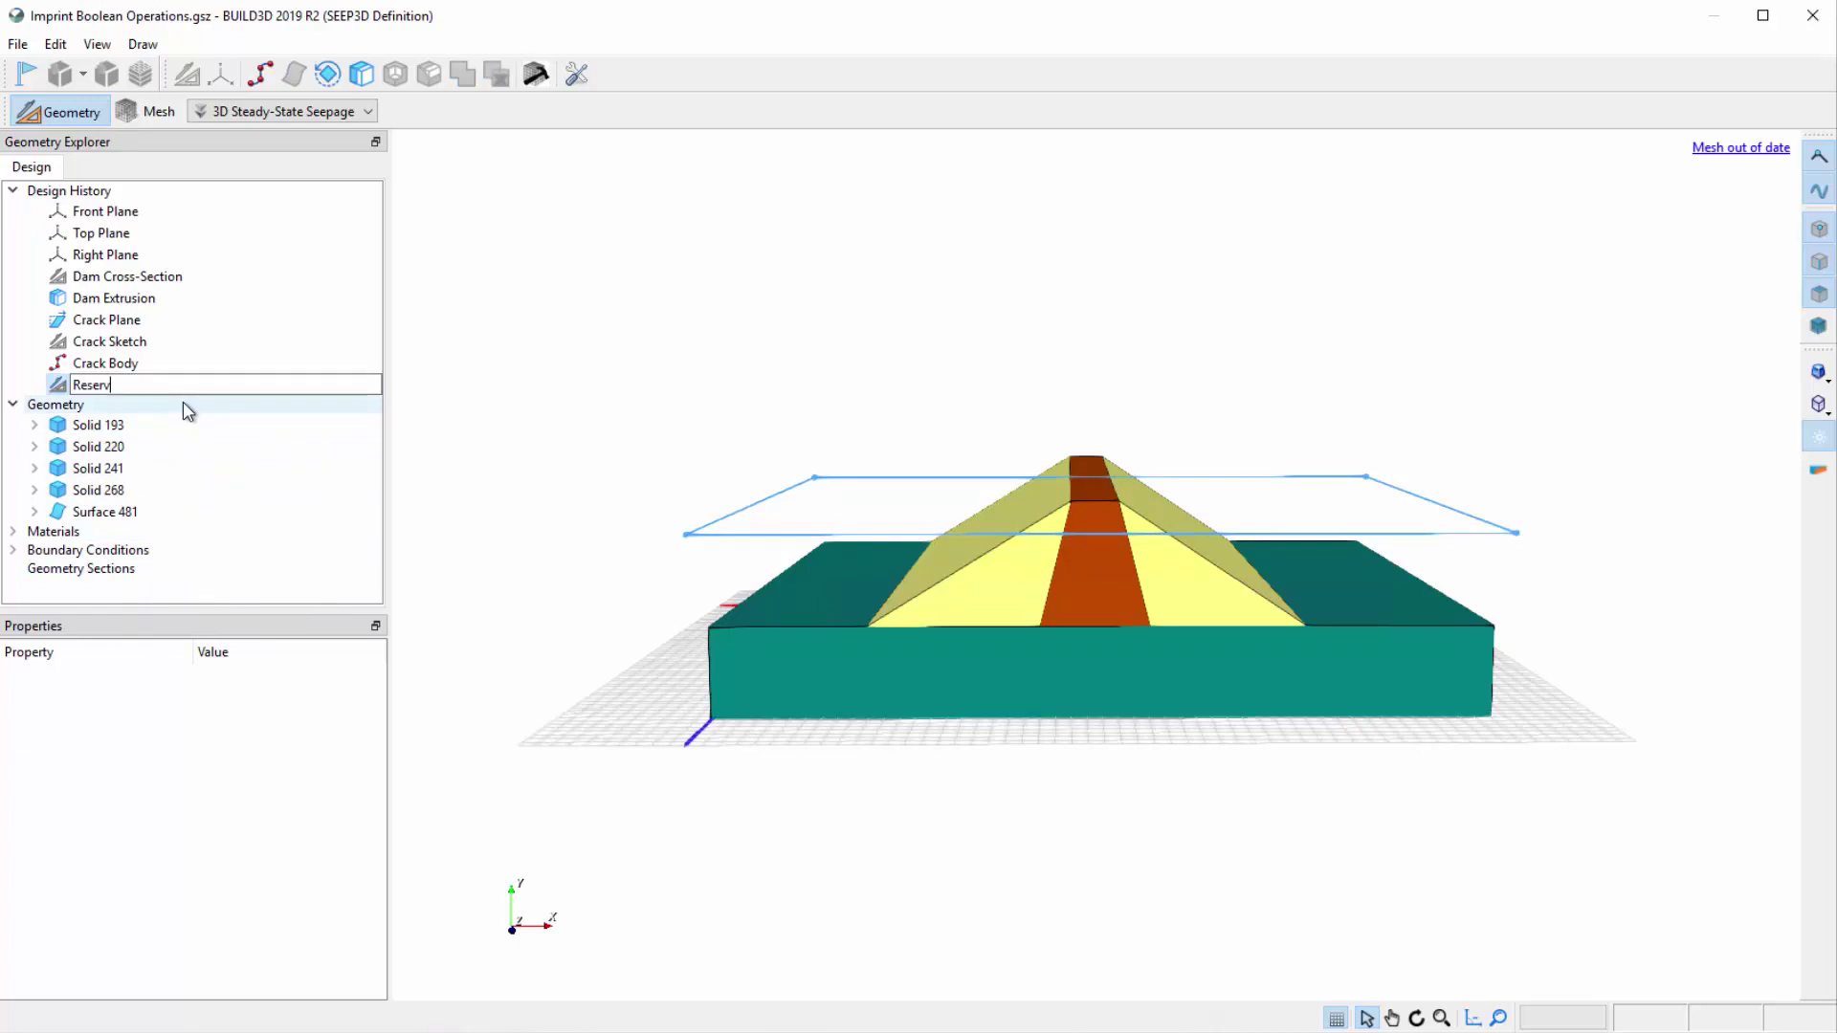
type("oir Level")
key("Return")
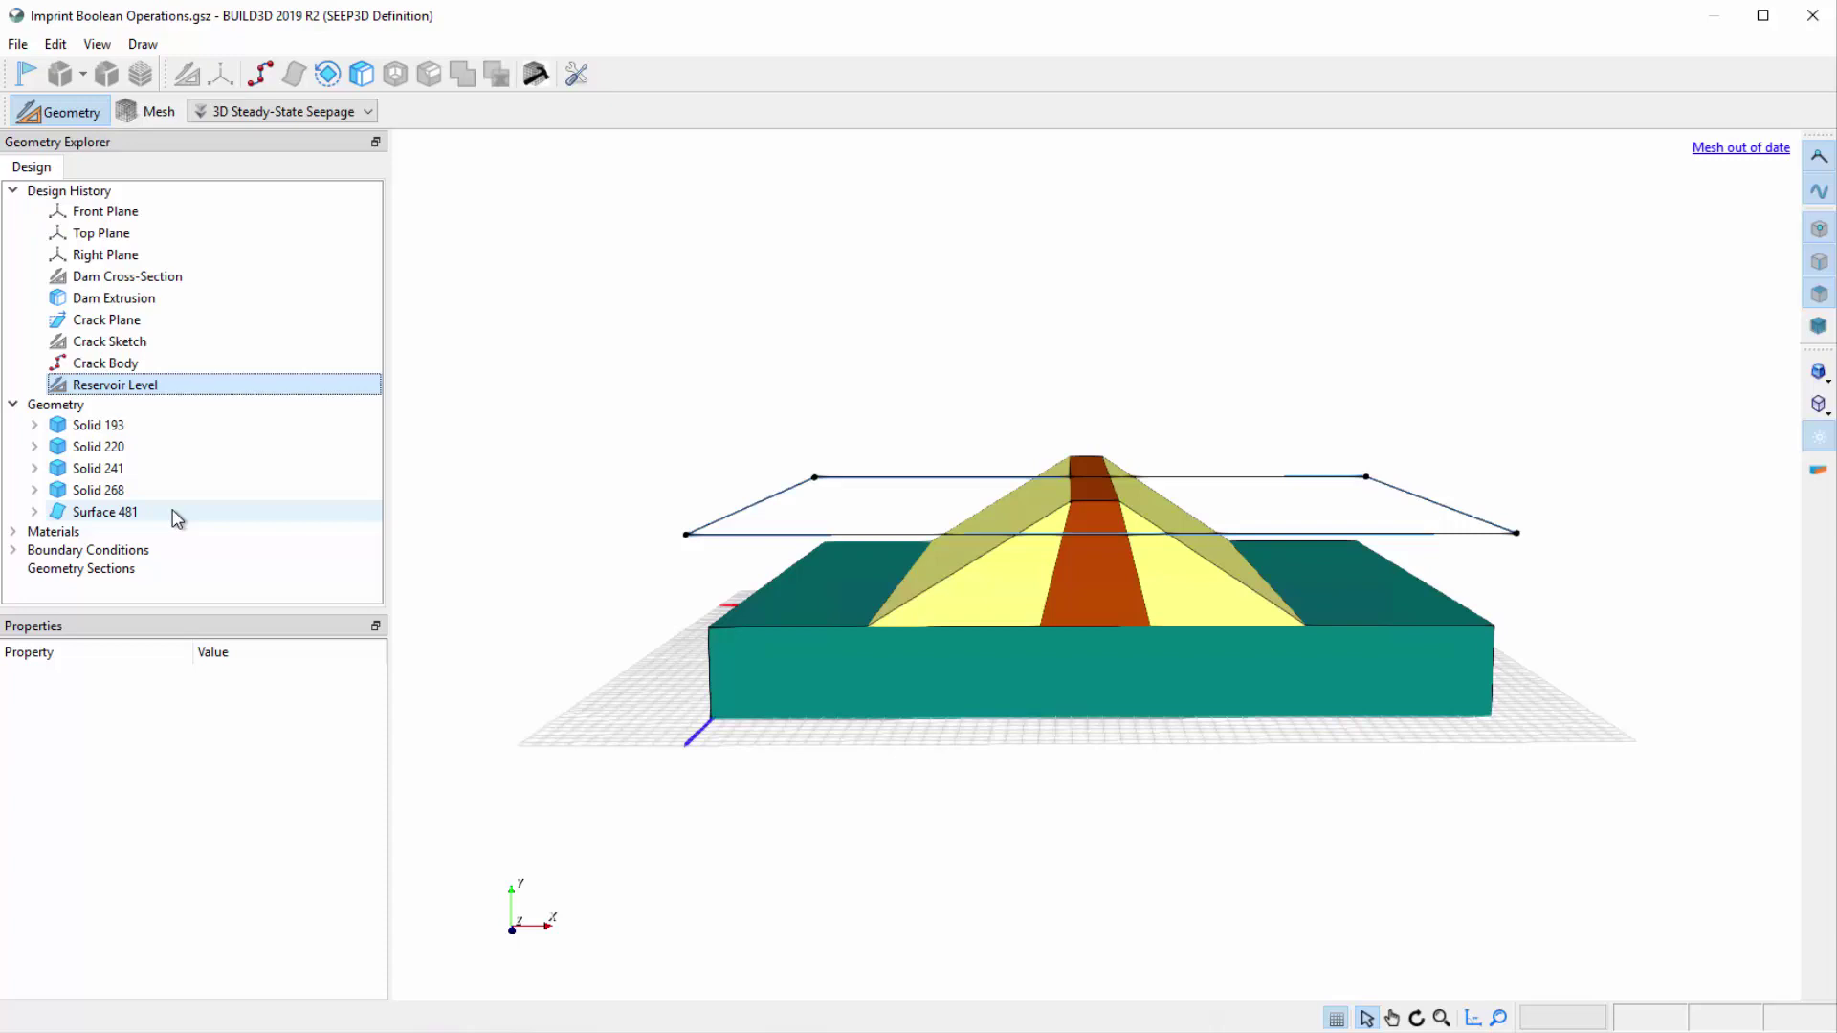
Make a body from the Reservoir Level profile with Generate Surfaces enabled
right_click(173, 391)
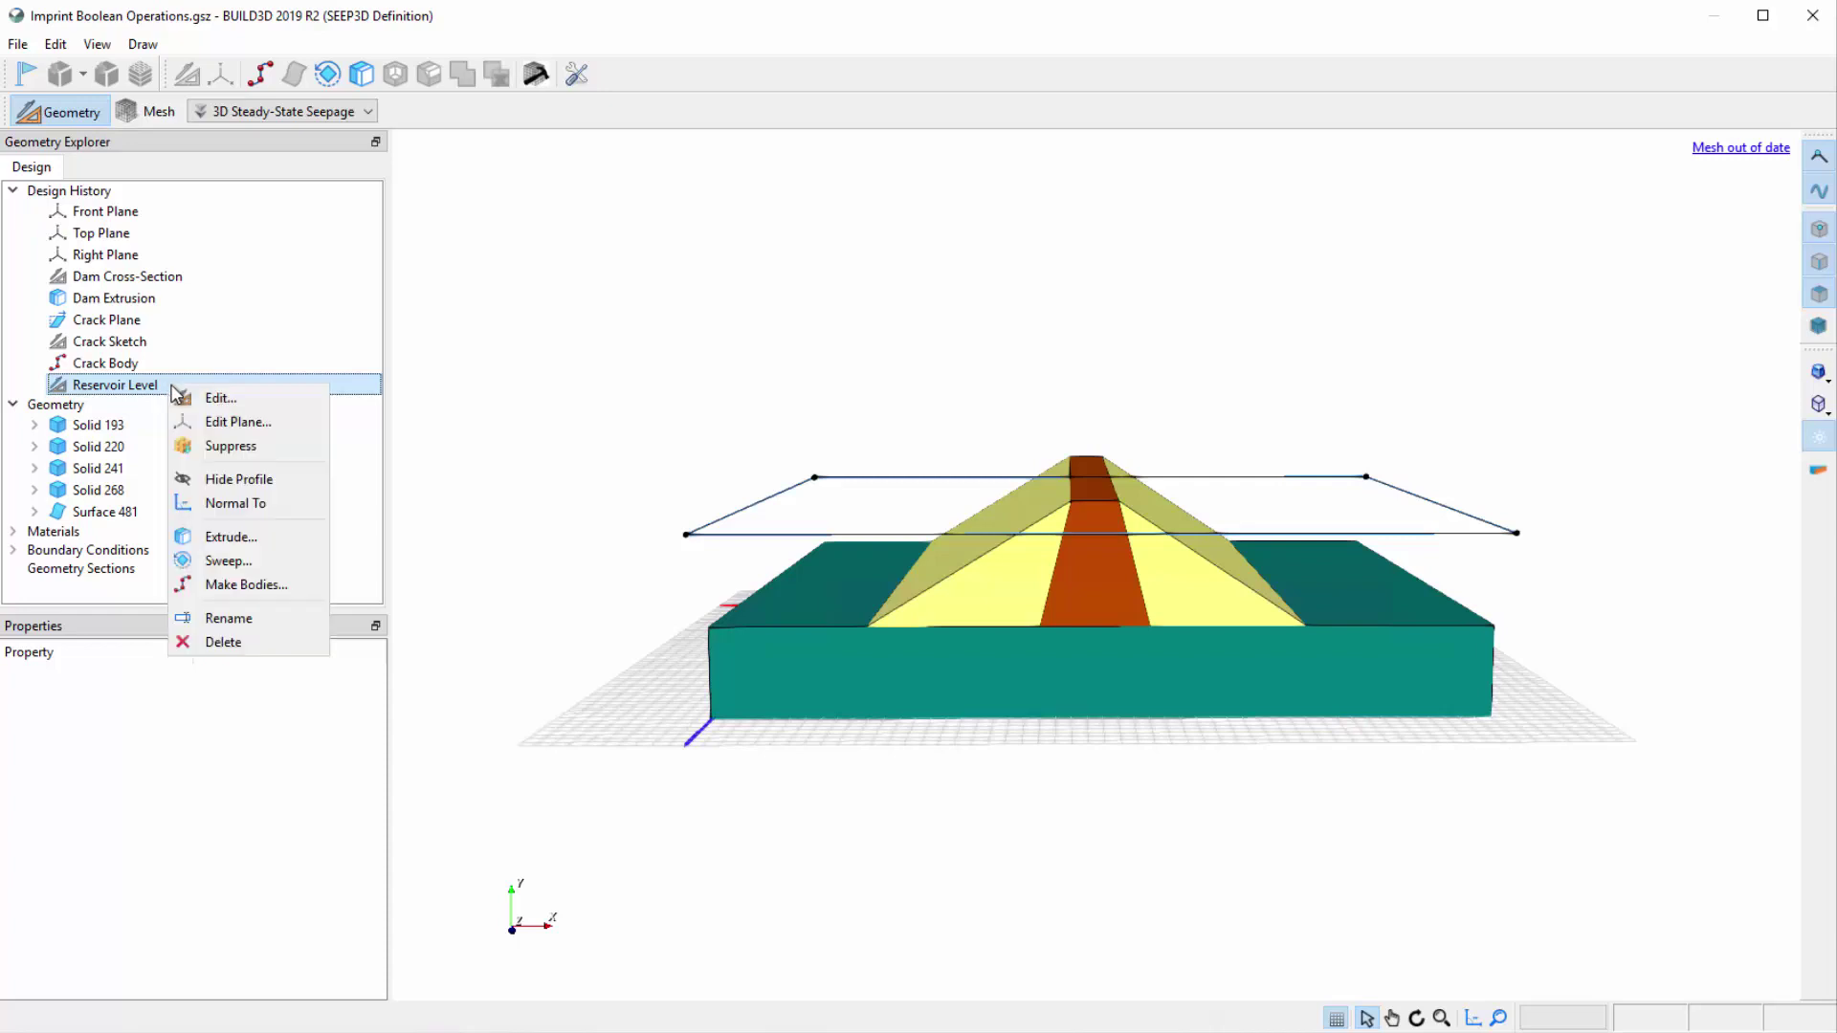
left_click(290, 593)
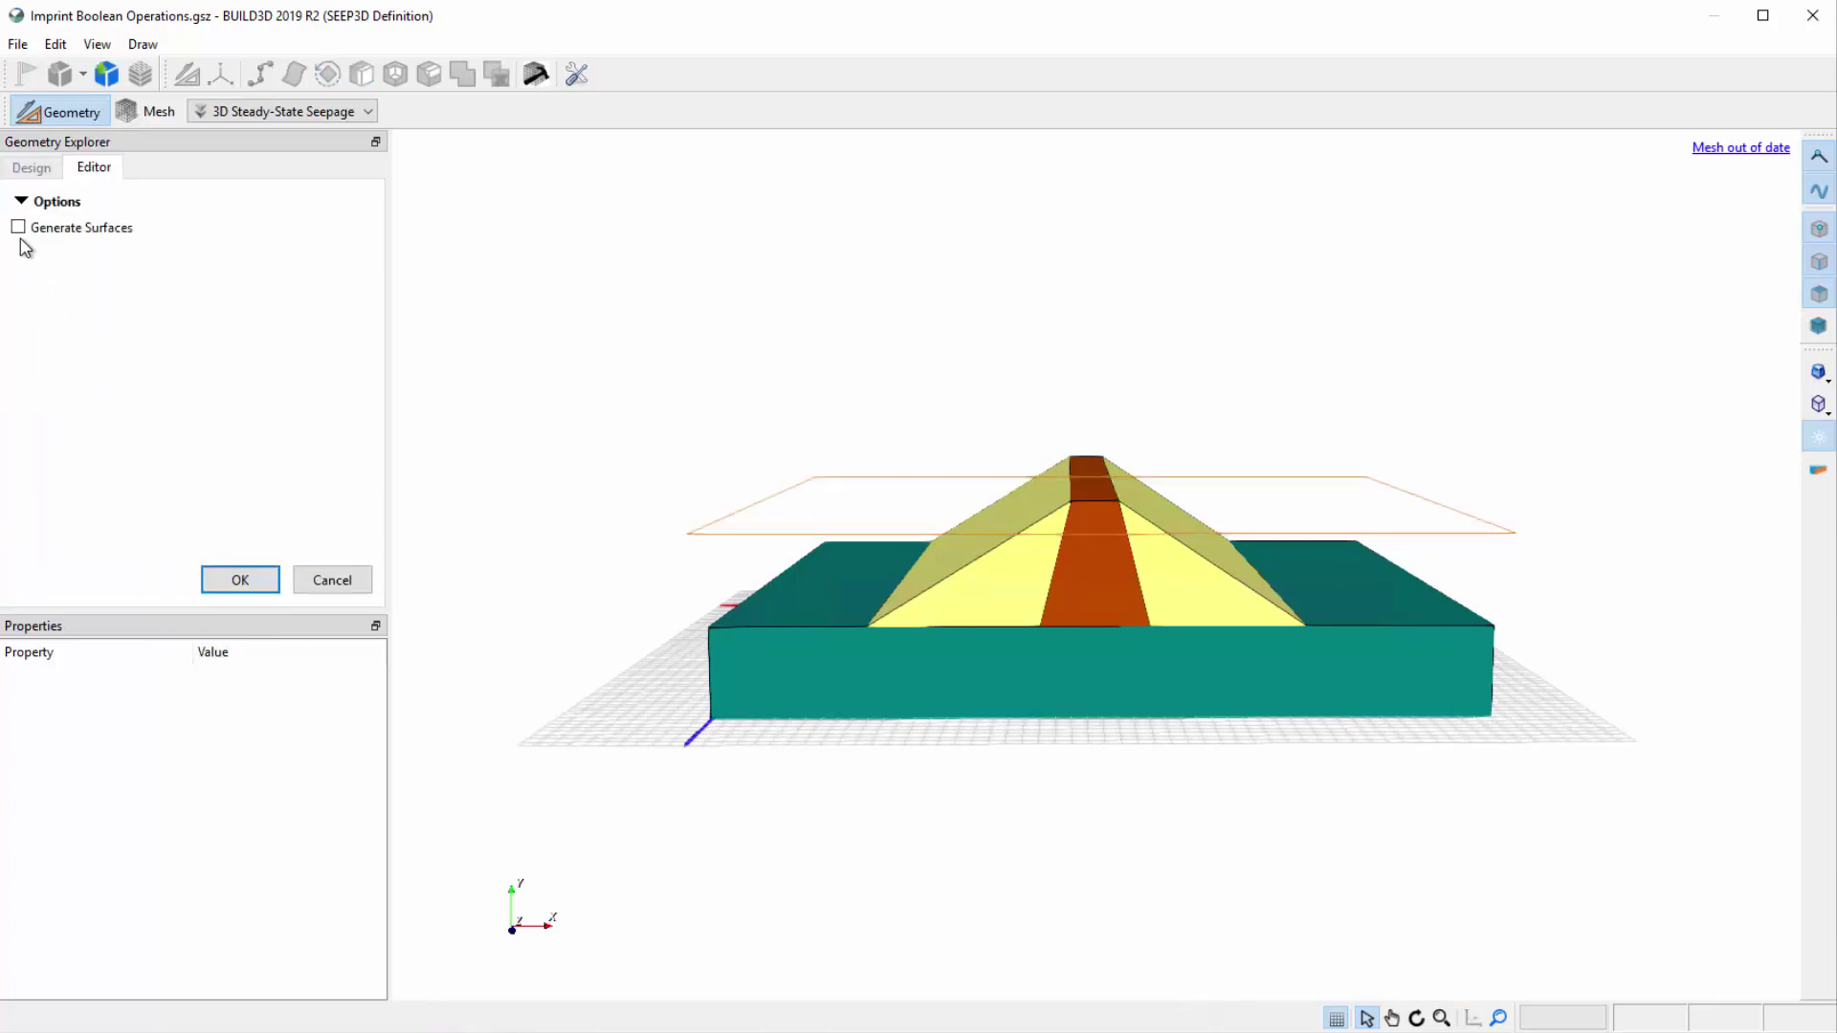
left_click(18, 228)
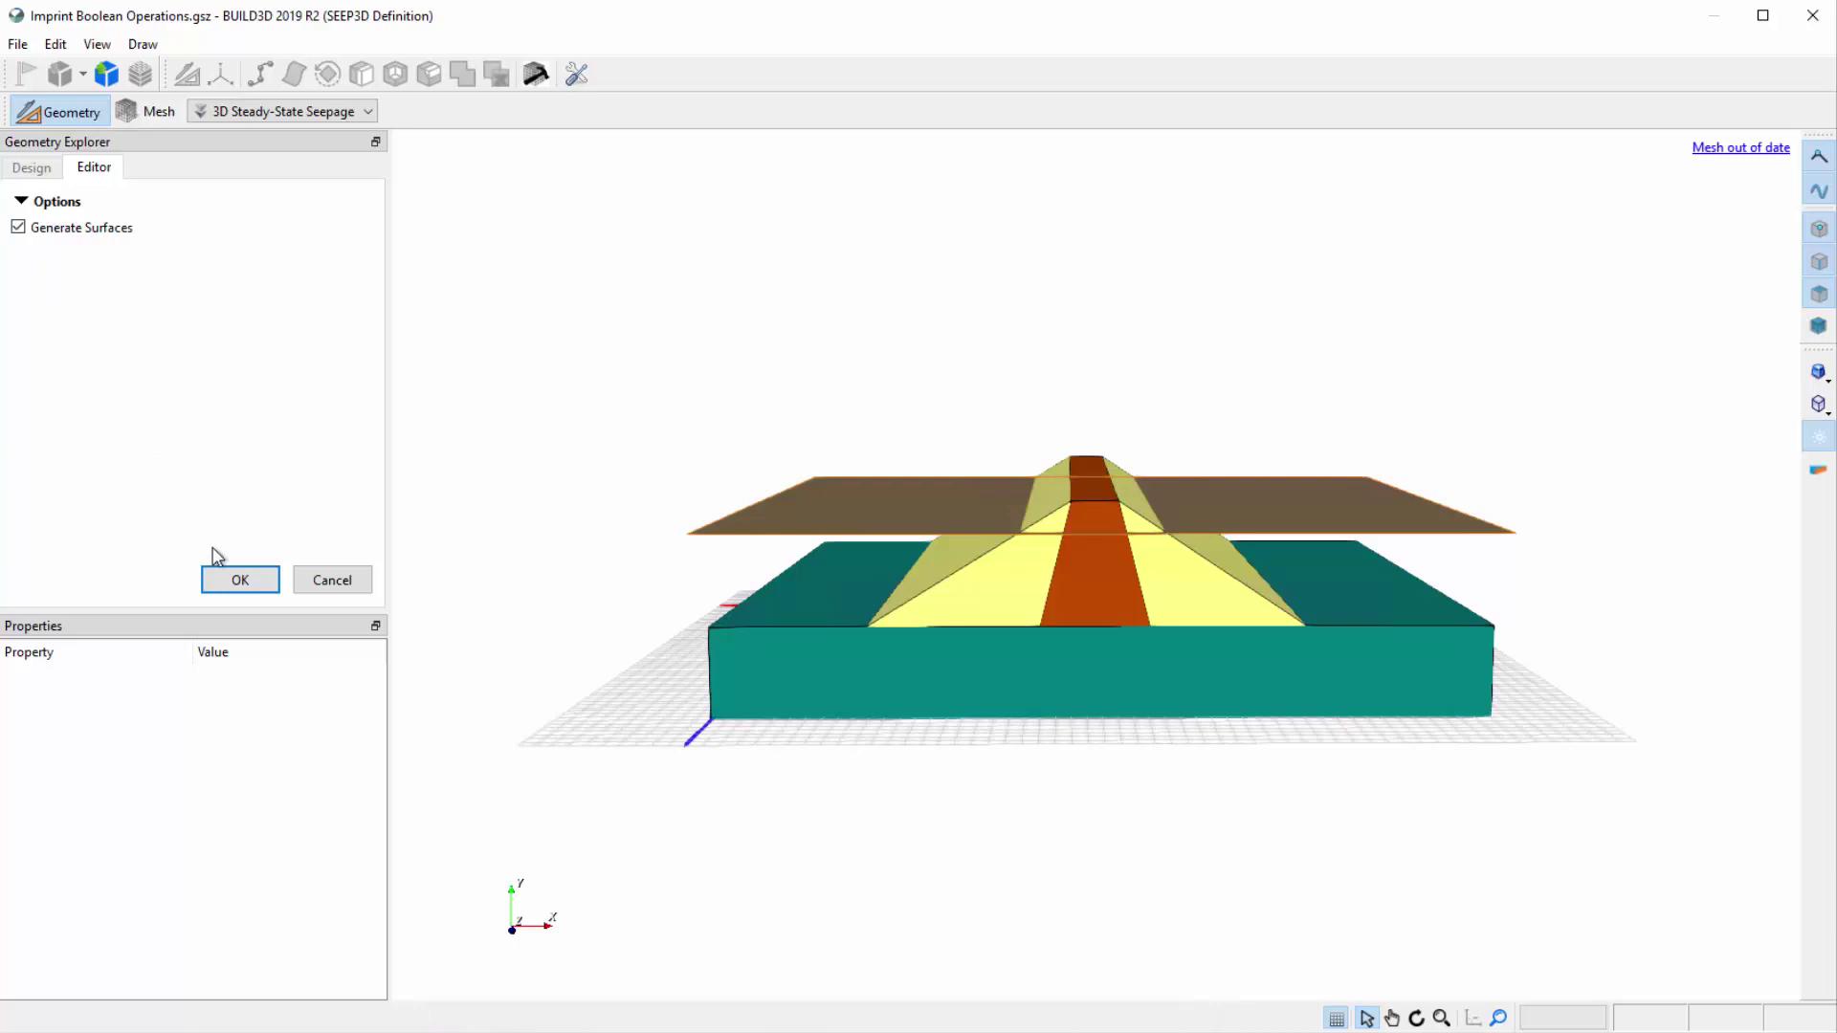
left_click(236, 580)
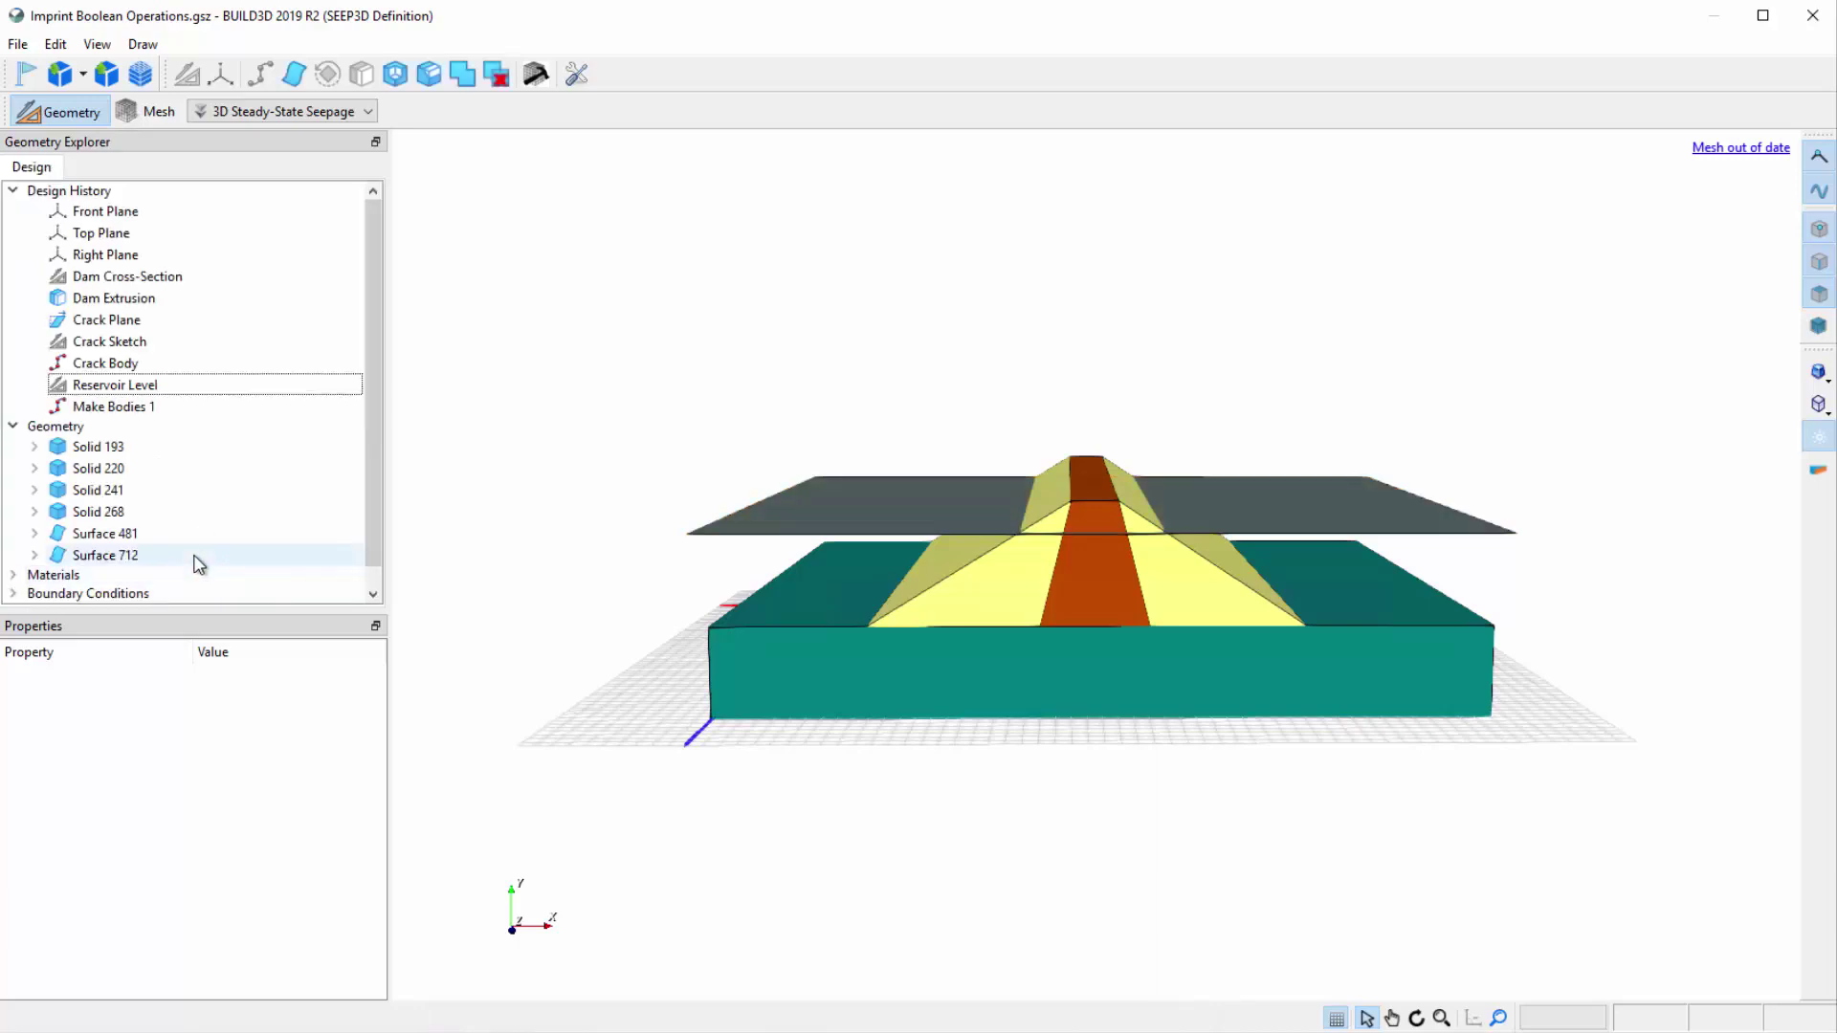
Start an Imprint operation and set the dam's full upstream slope face as its argument
left_click(199, 557)
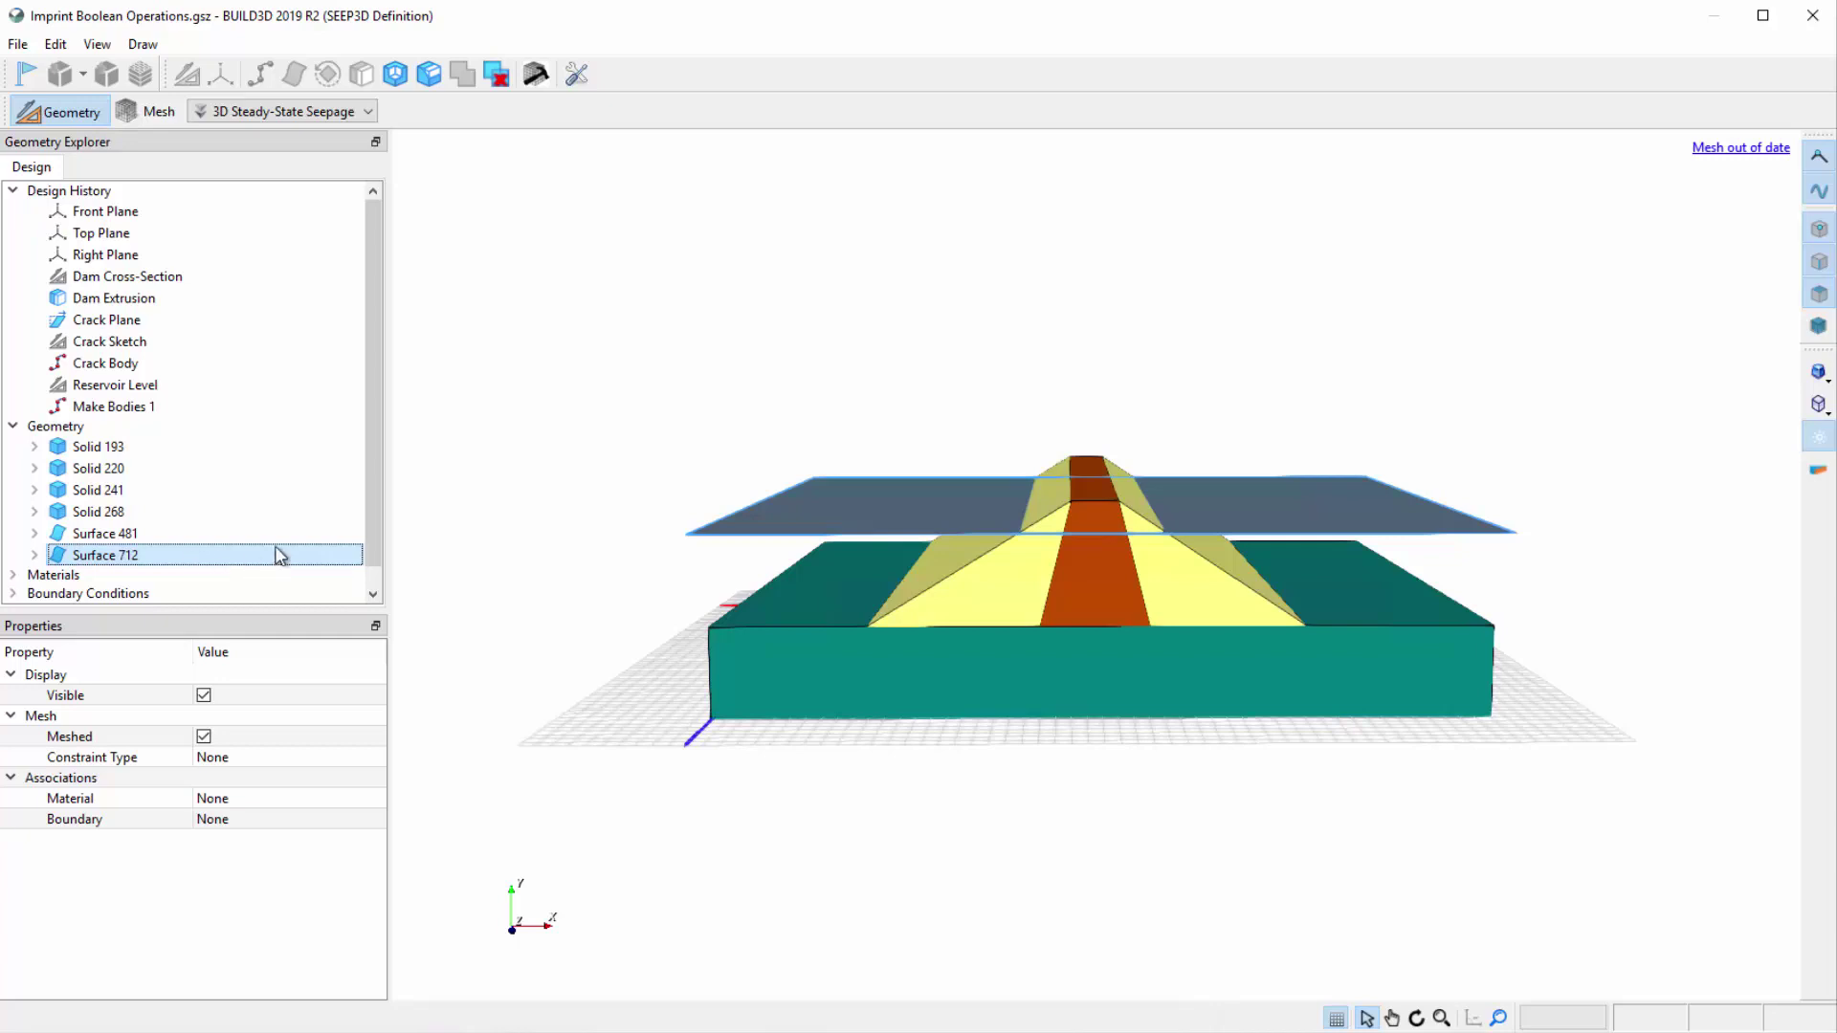
left_click(441, 294)
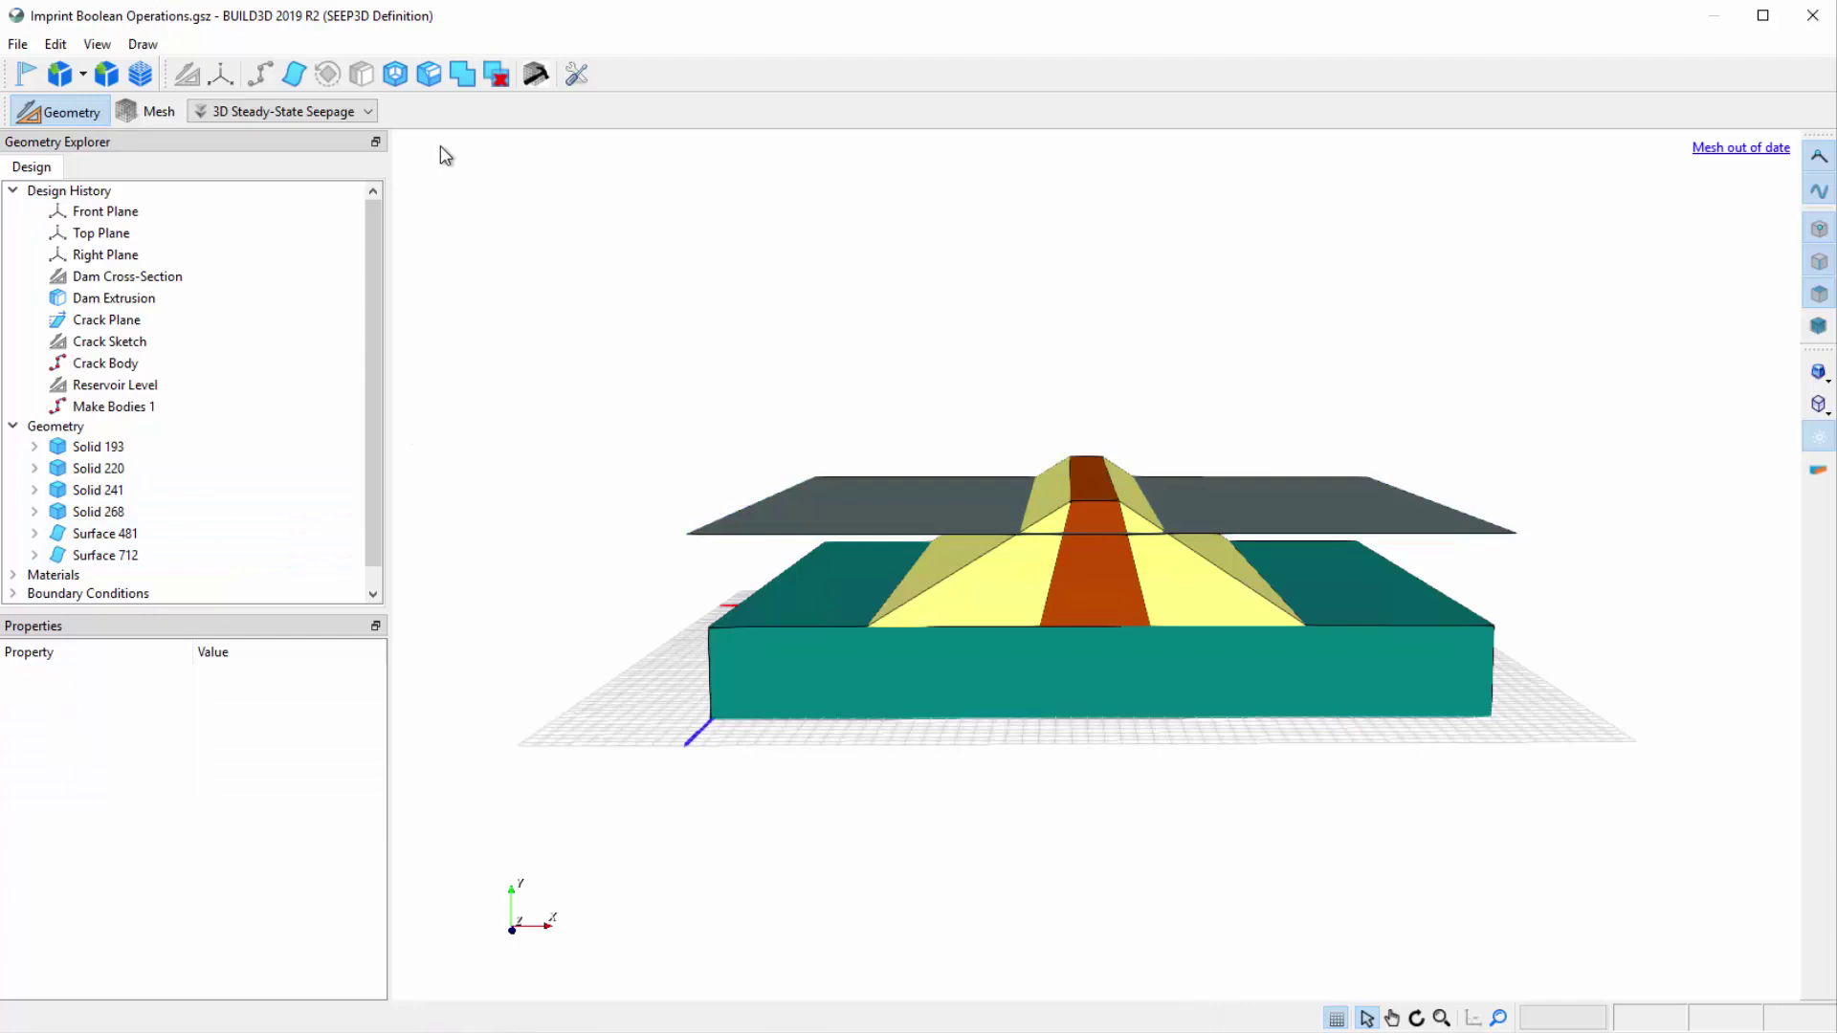
left_click(430, 74)
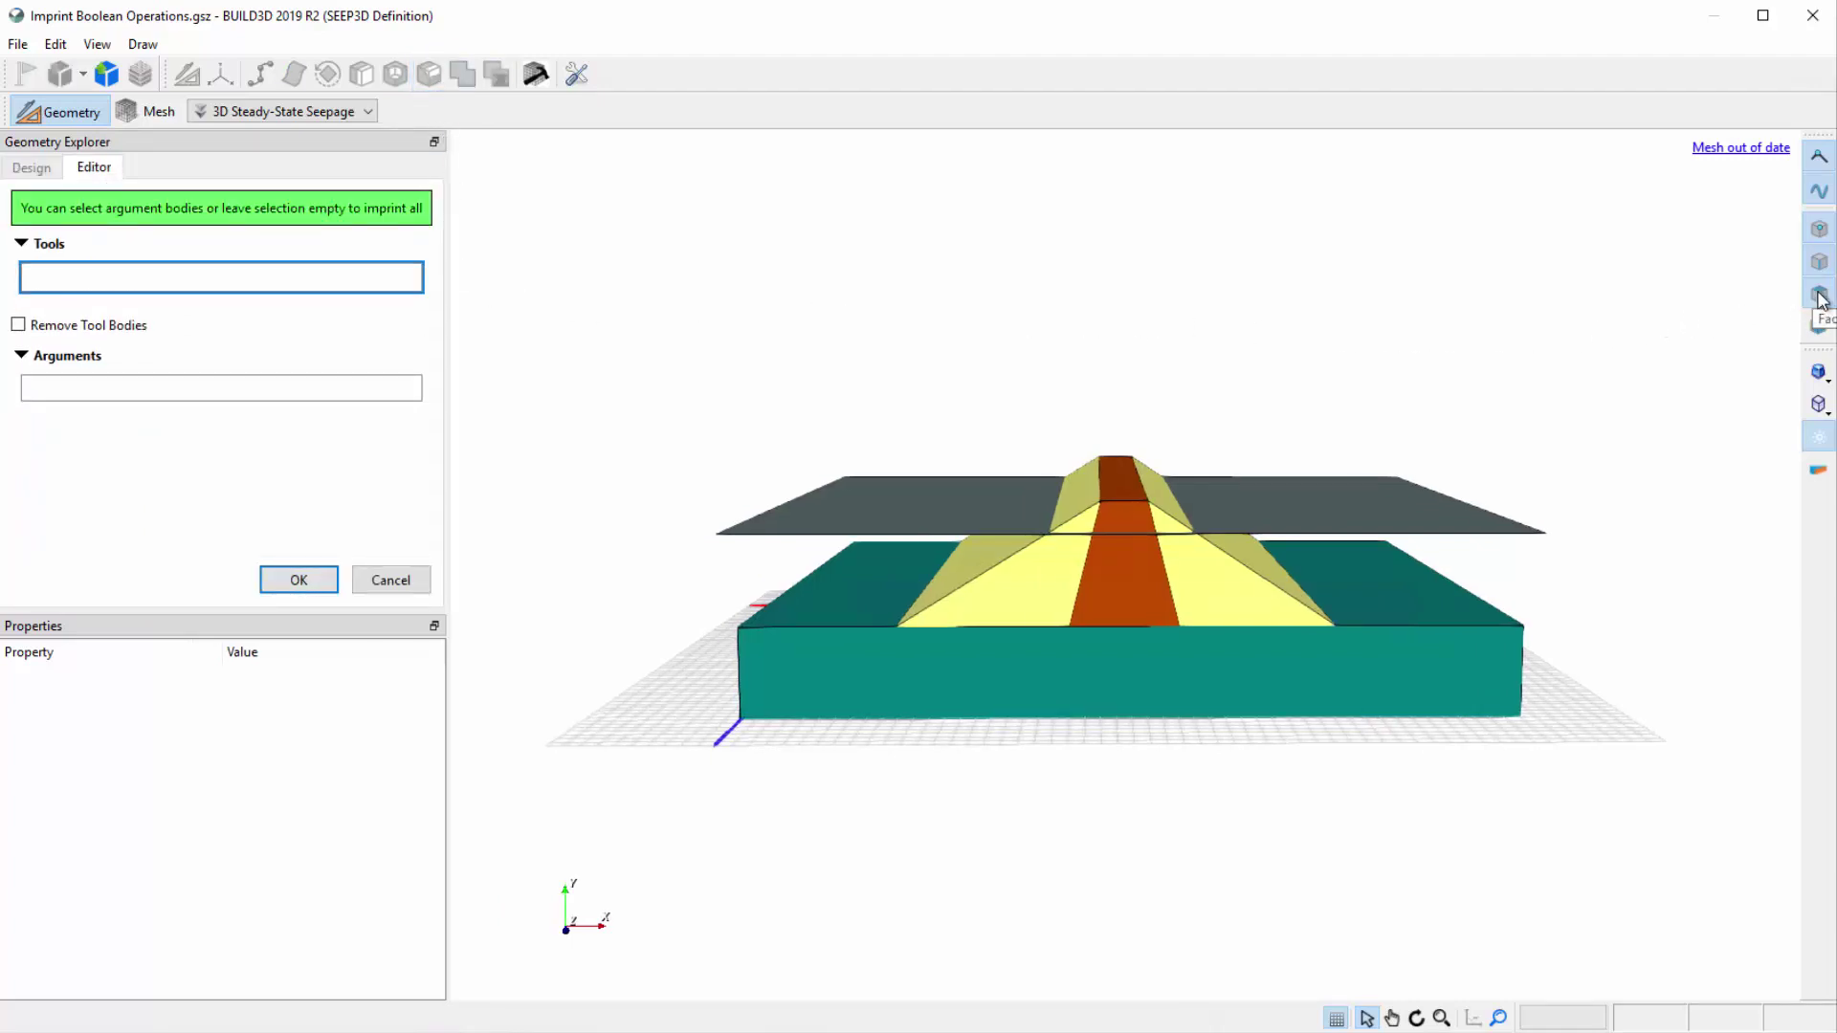
left_click(270, 385)
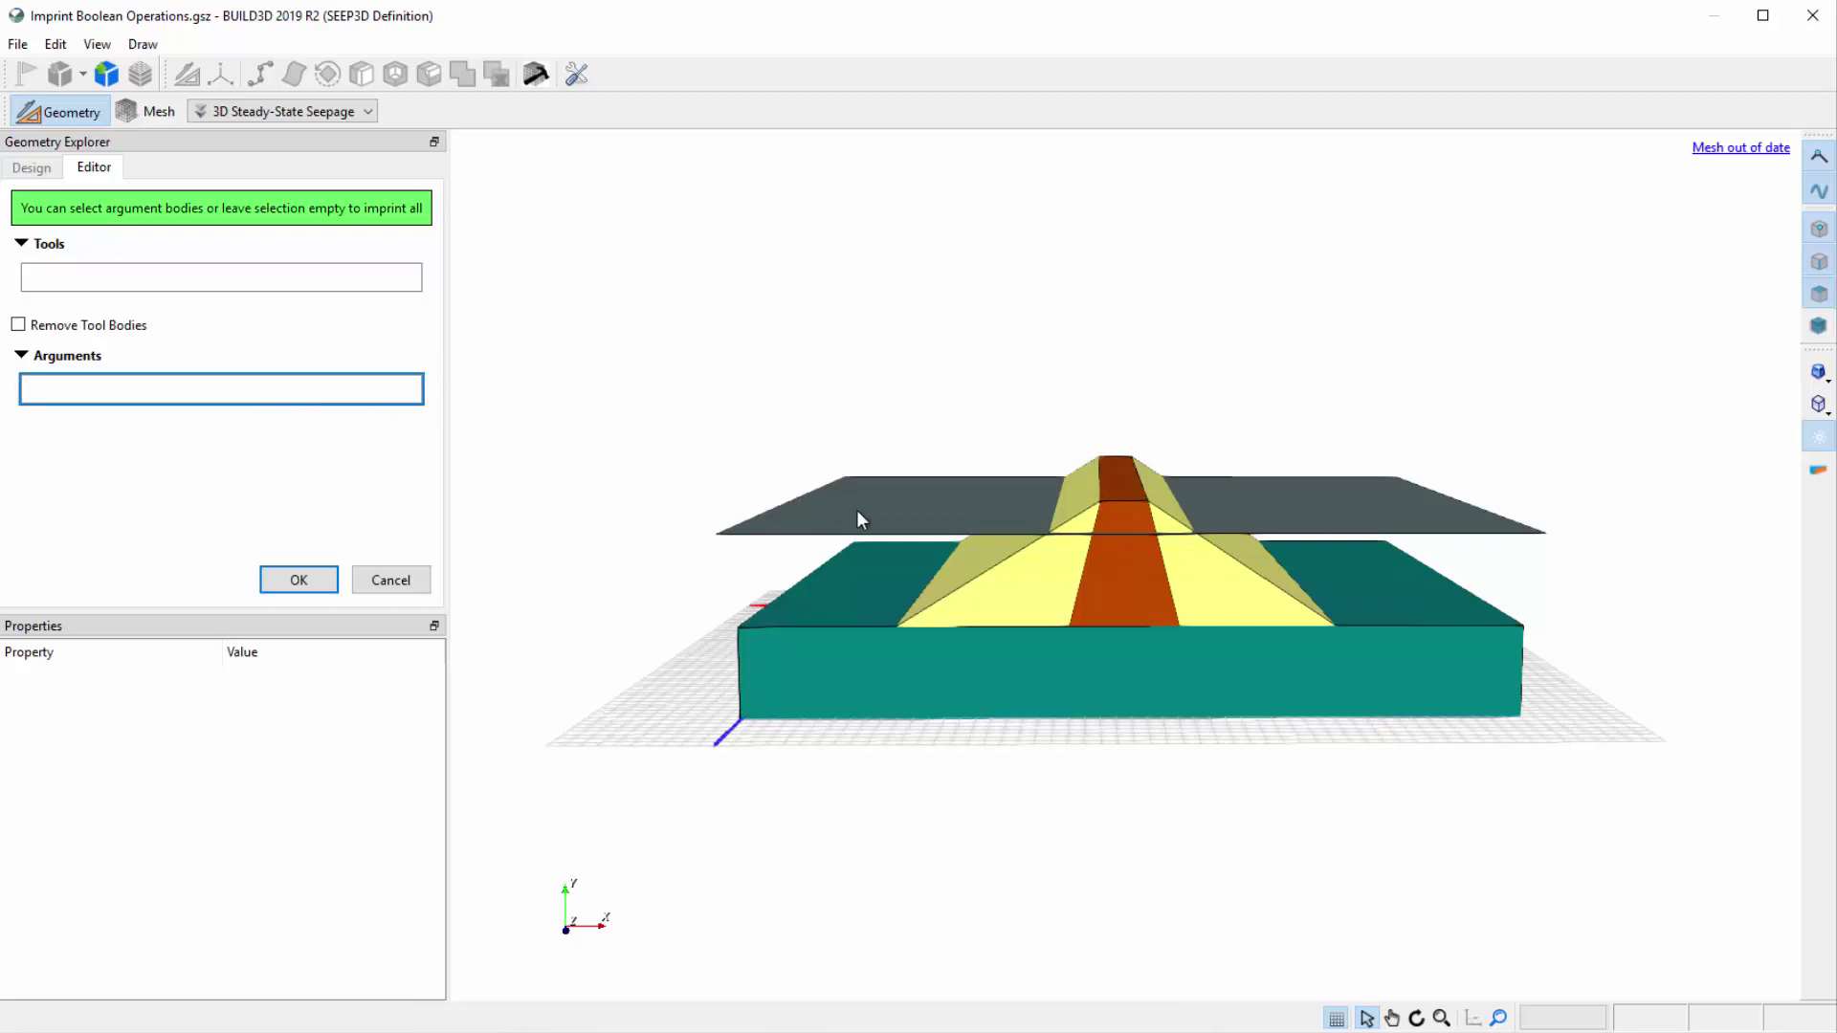
left_click(963, 564)
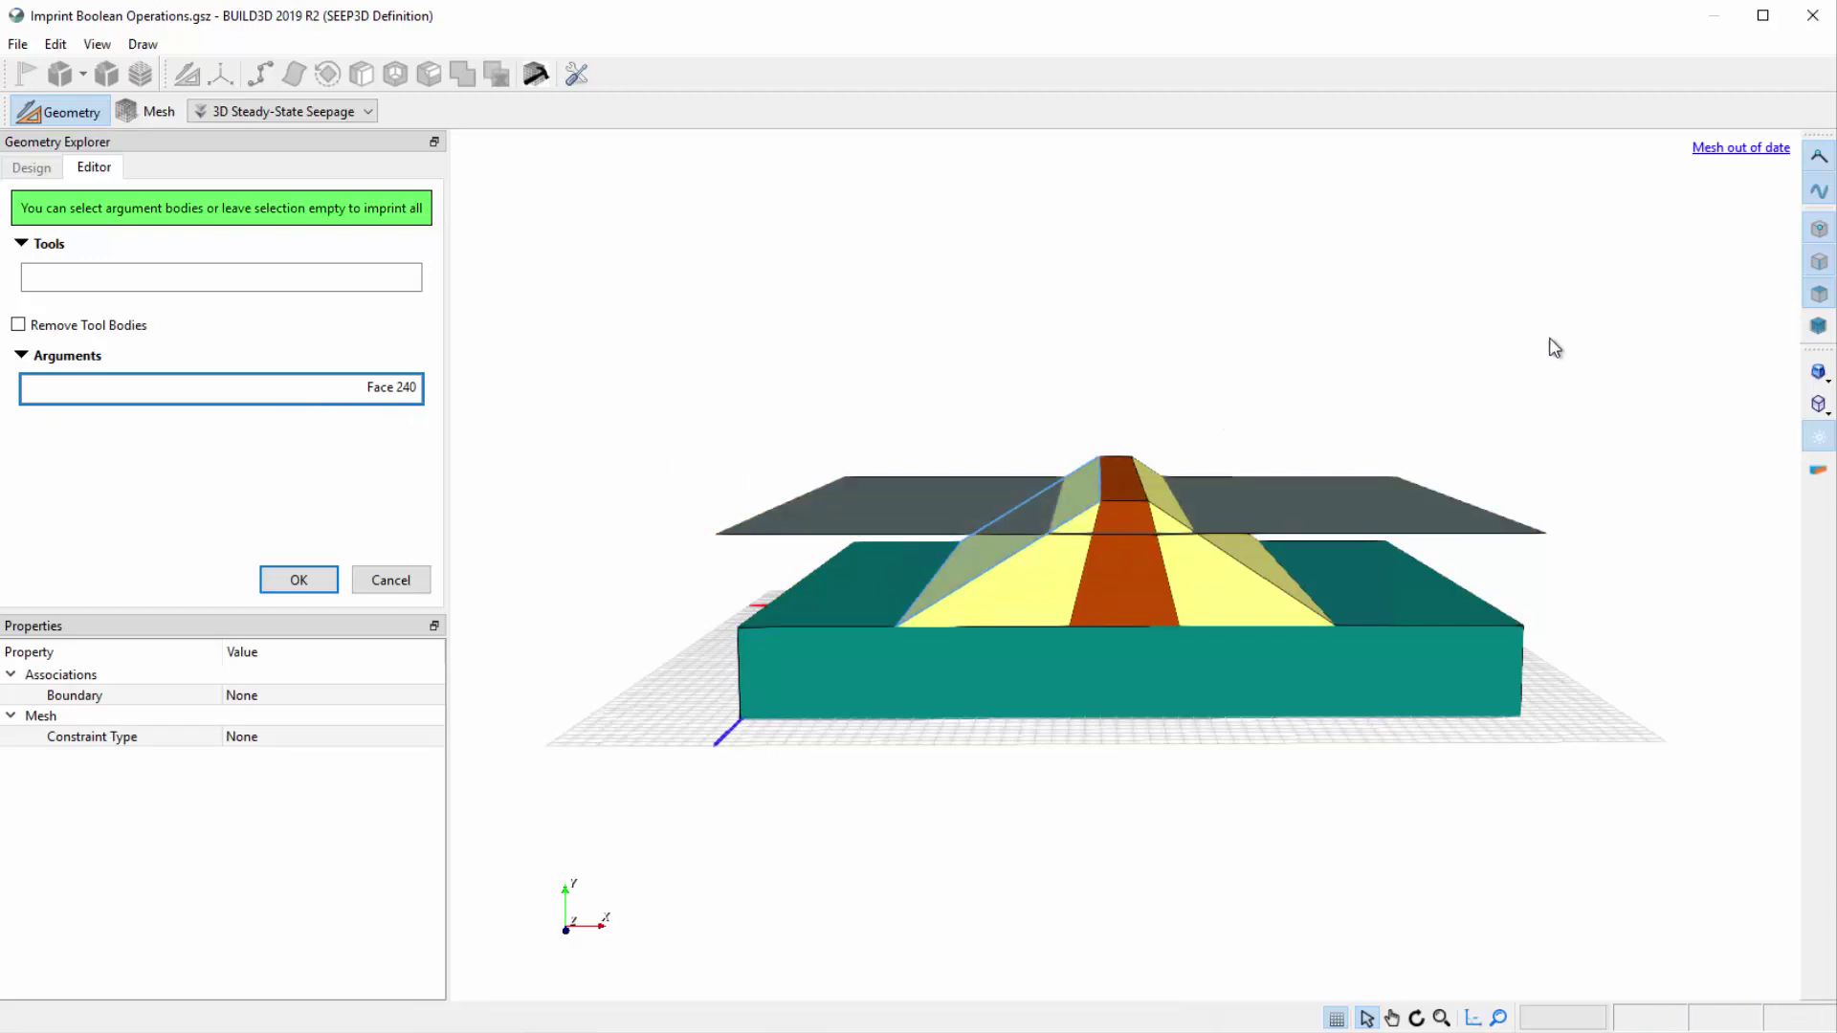
Use the horizontal reservoir level surface as the imprint tool, enable Remove Tool Bodies, and apply the imprint
left_click(1821, 325)
left_click(398, 279)
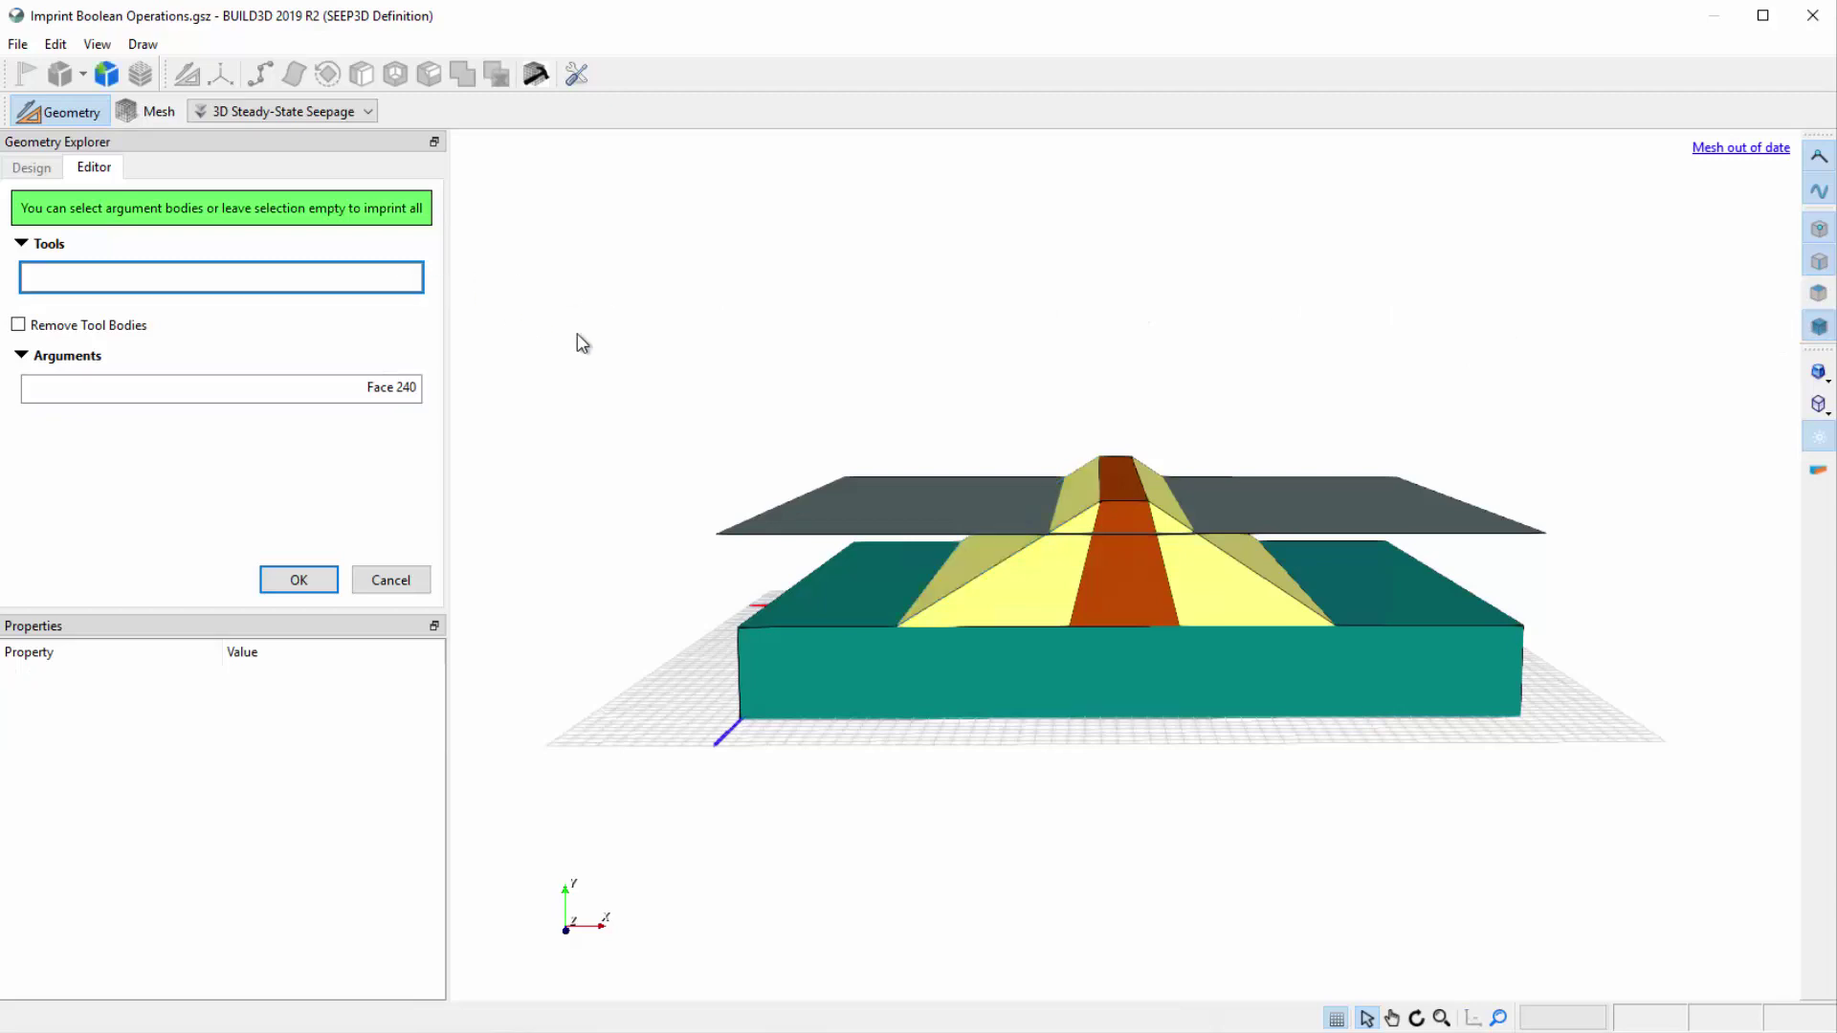
left_click(888, 525)
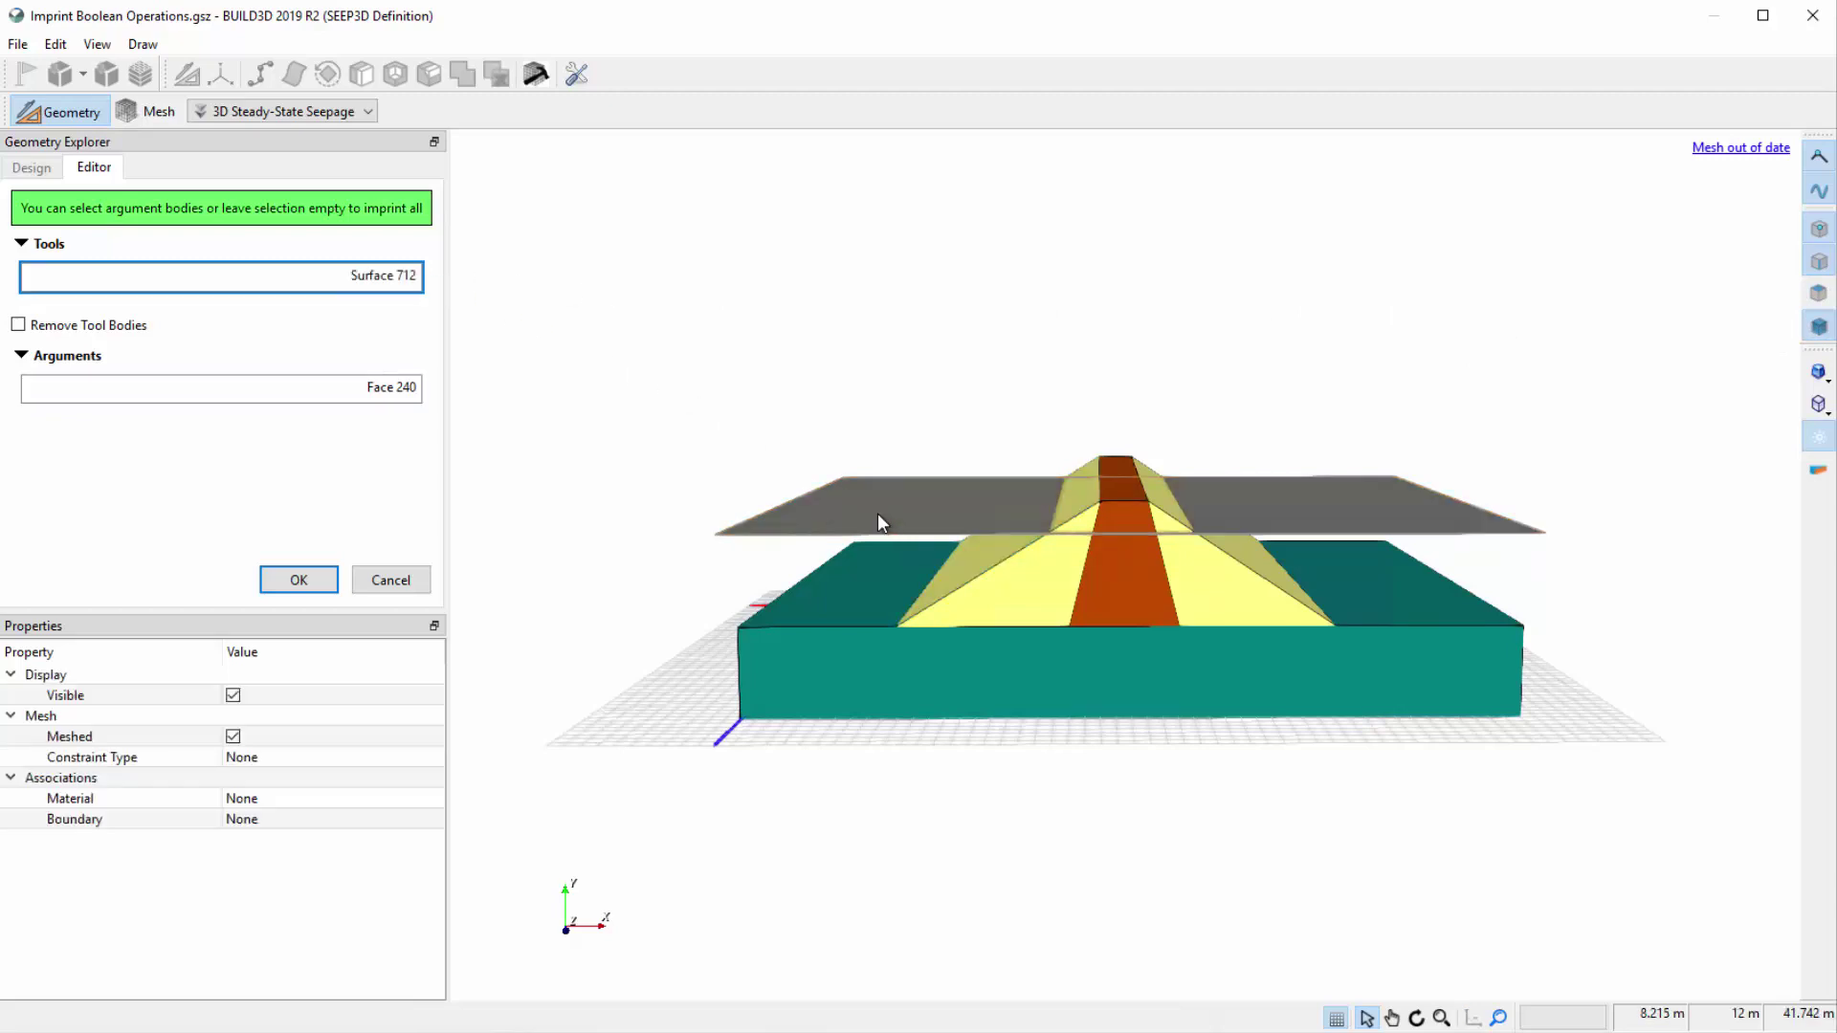
left_click(18, 326)
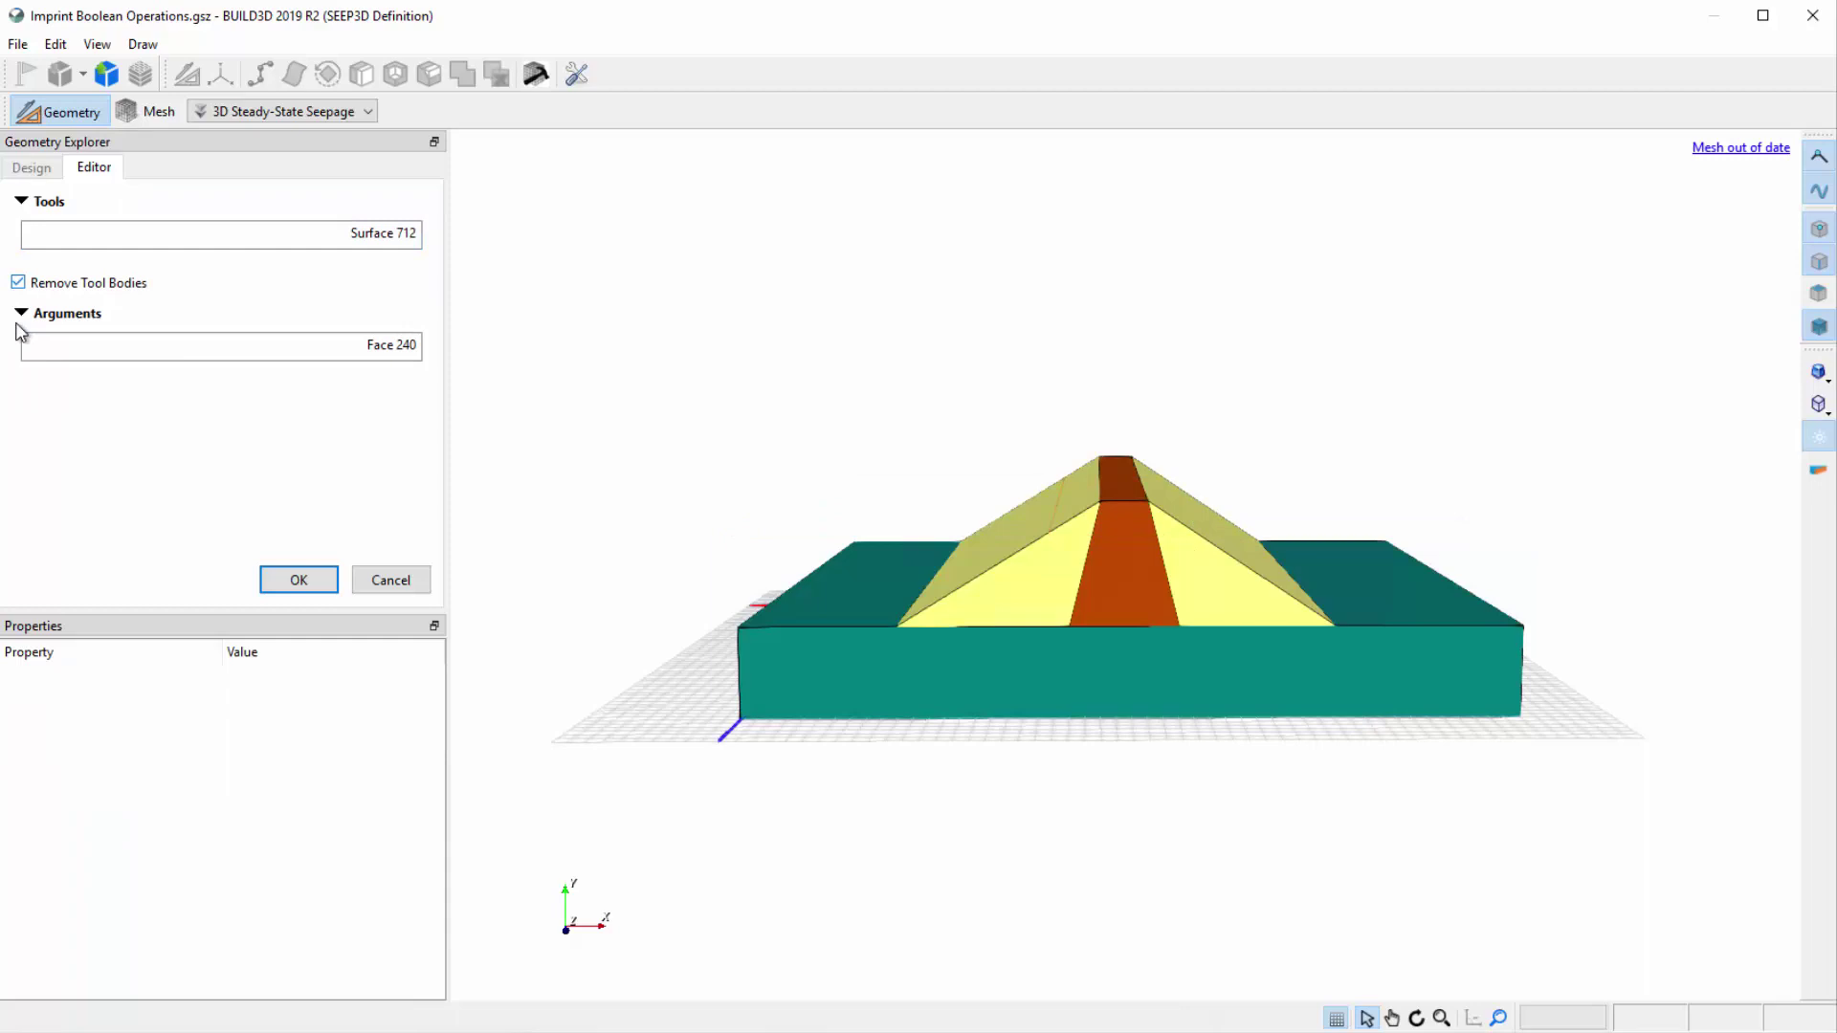
left_click(296, 579)
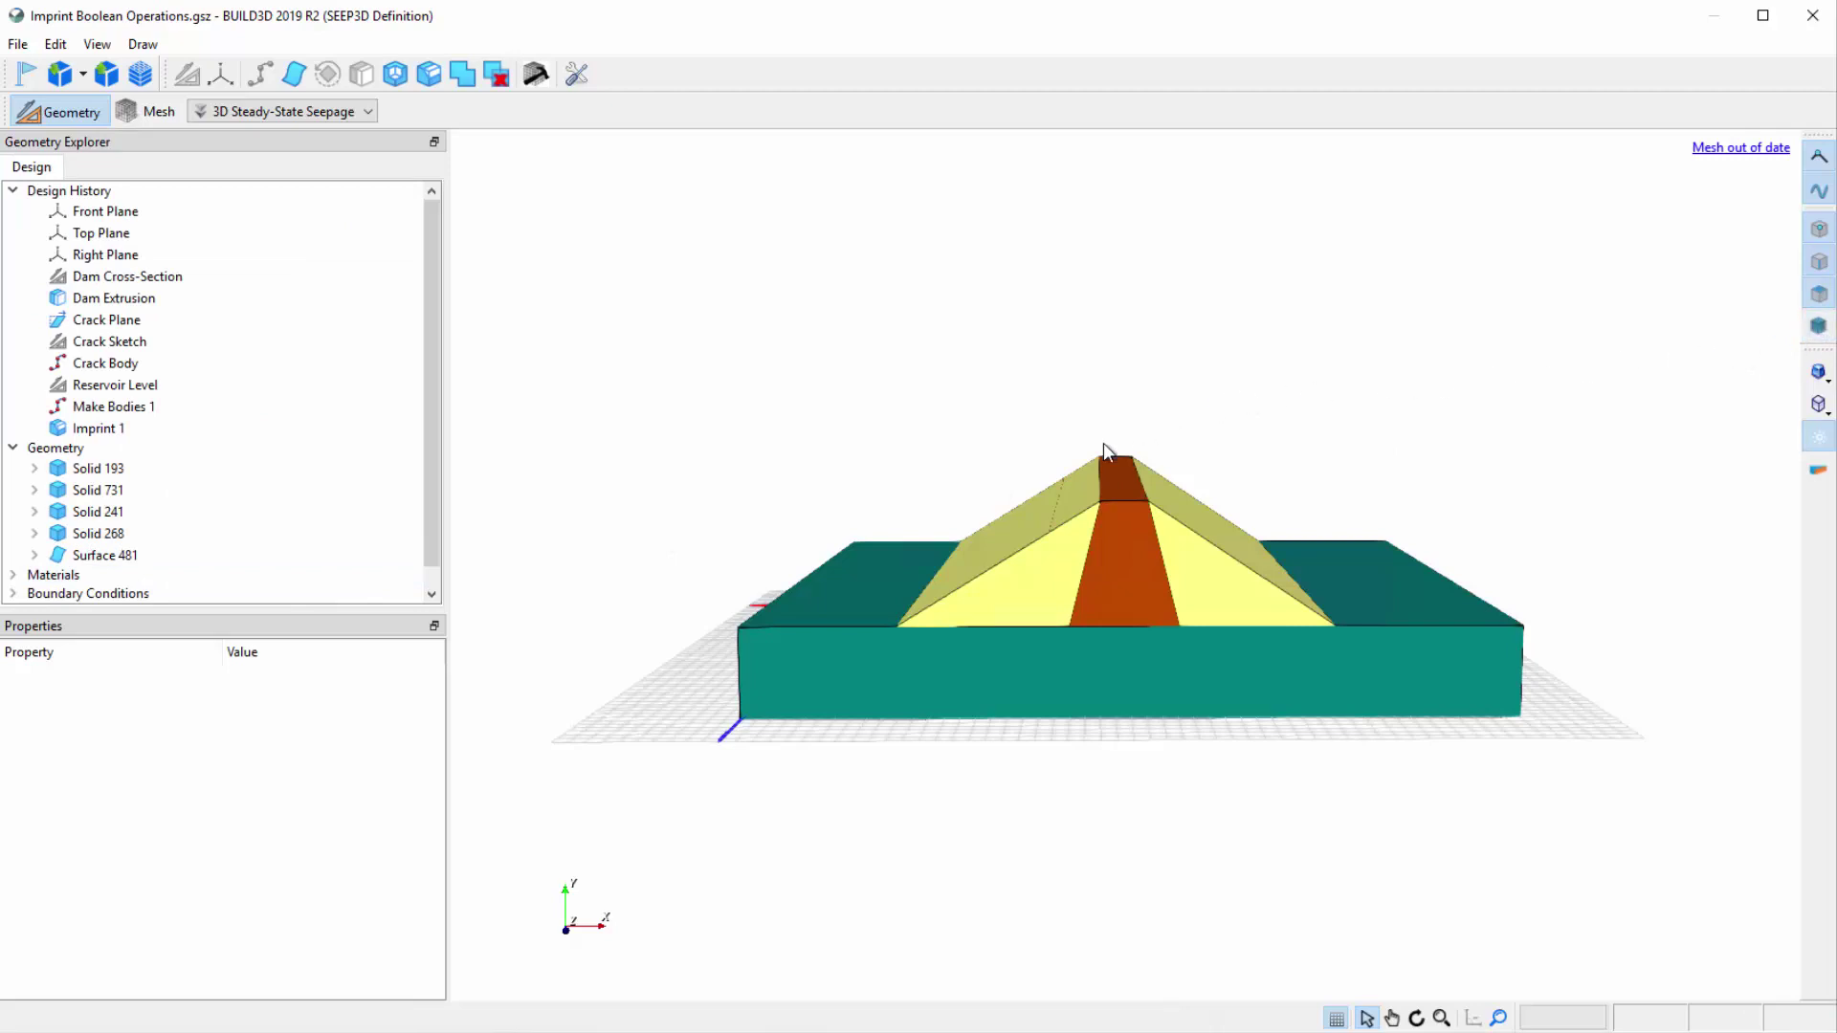
Edit Imprint 1 in wireframe display, adding the vertical crack surface's face as a second argument
scroll(1050, 496, "up", 2)
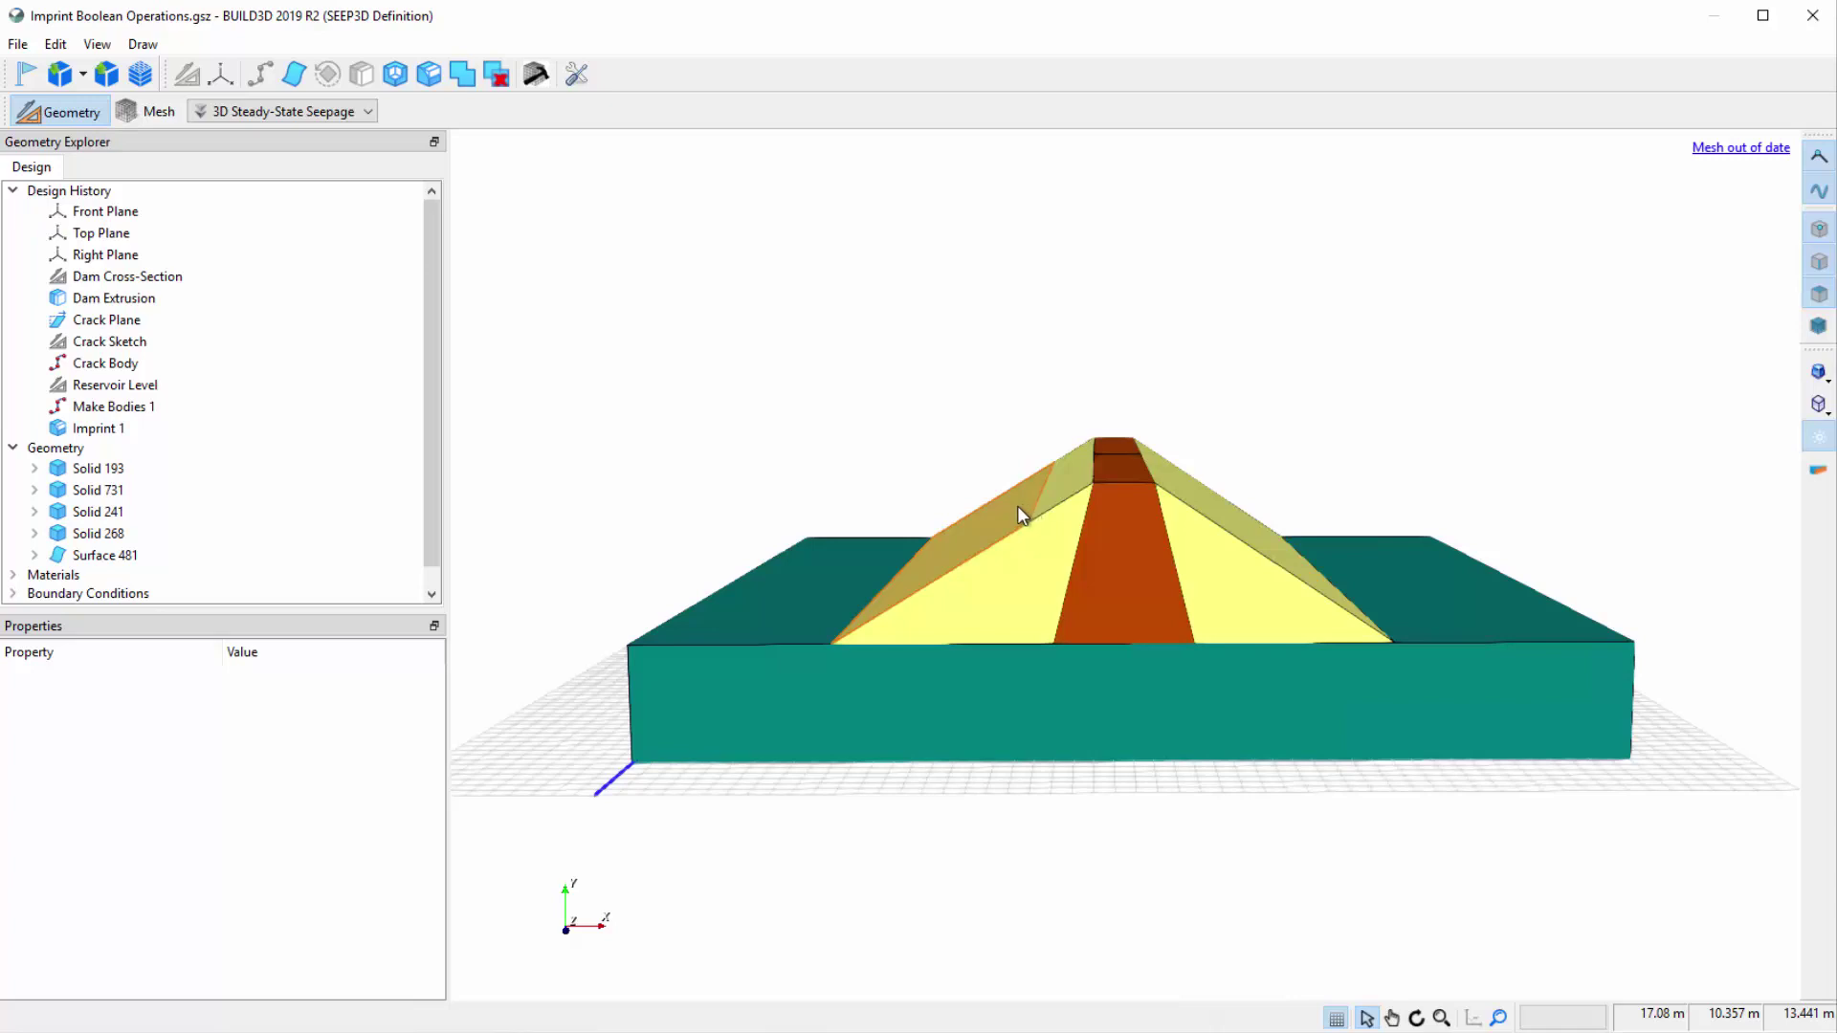
right_click(194, 431)
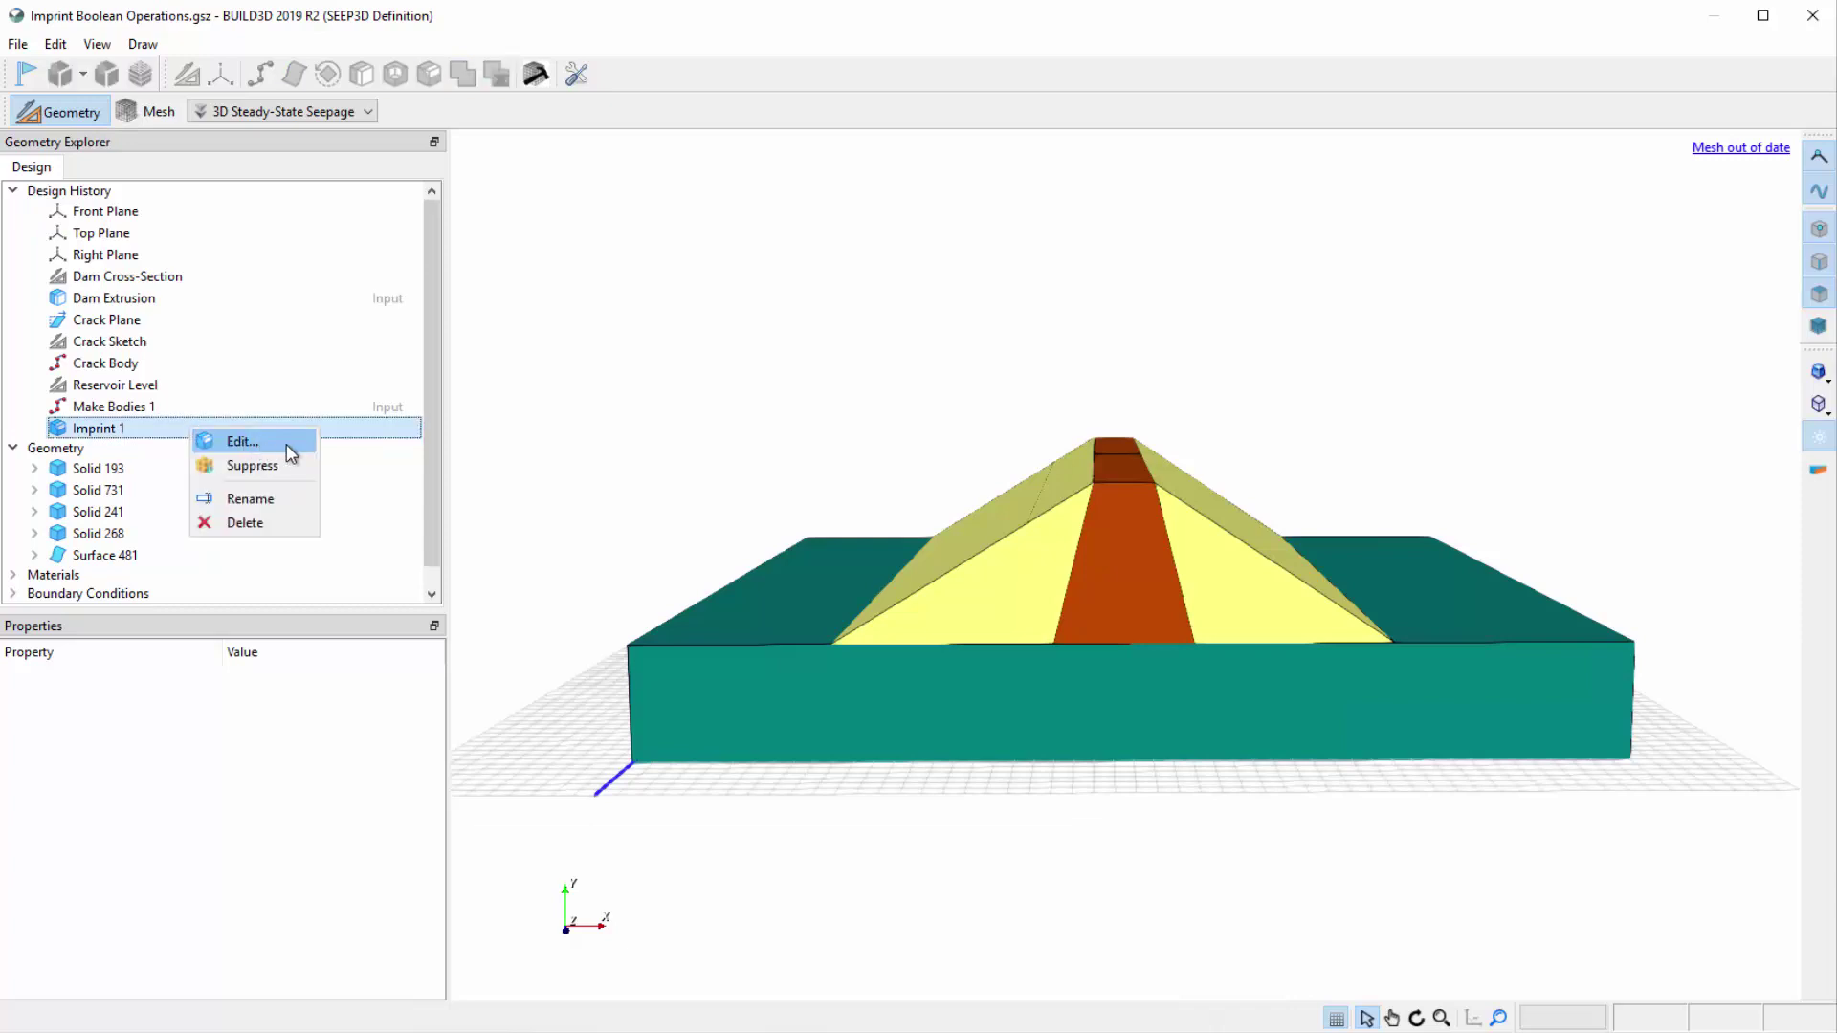
left_click(243, 442)
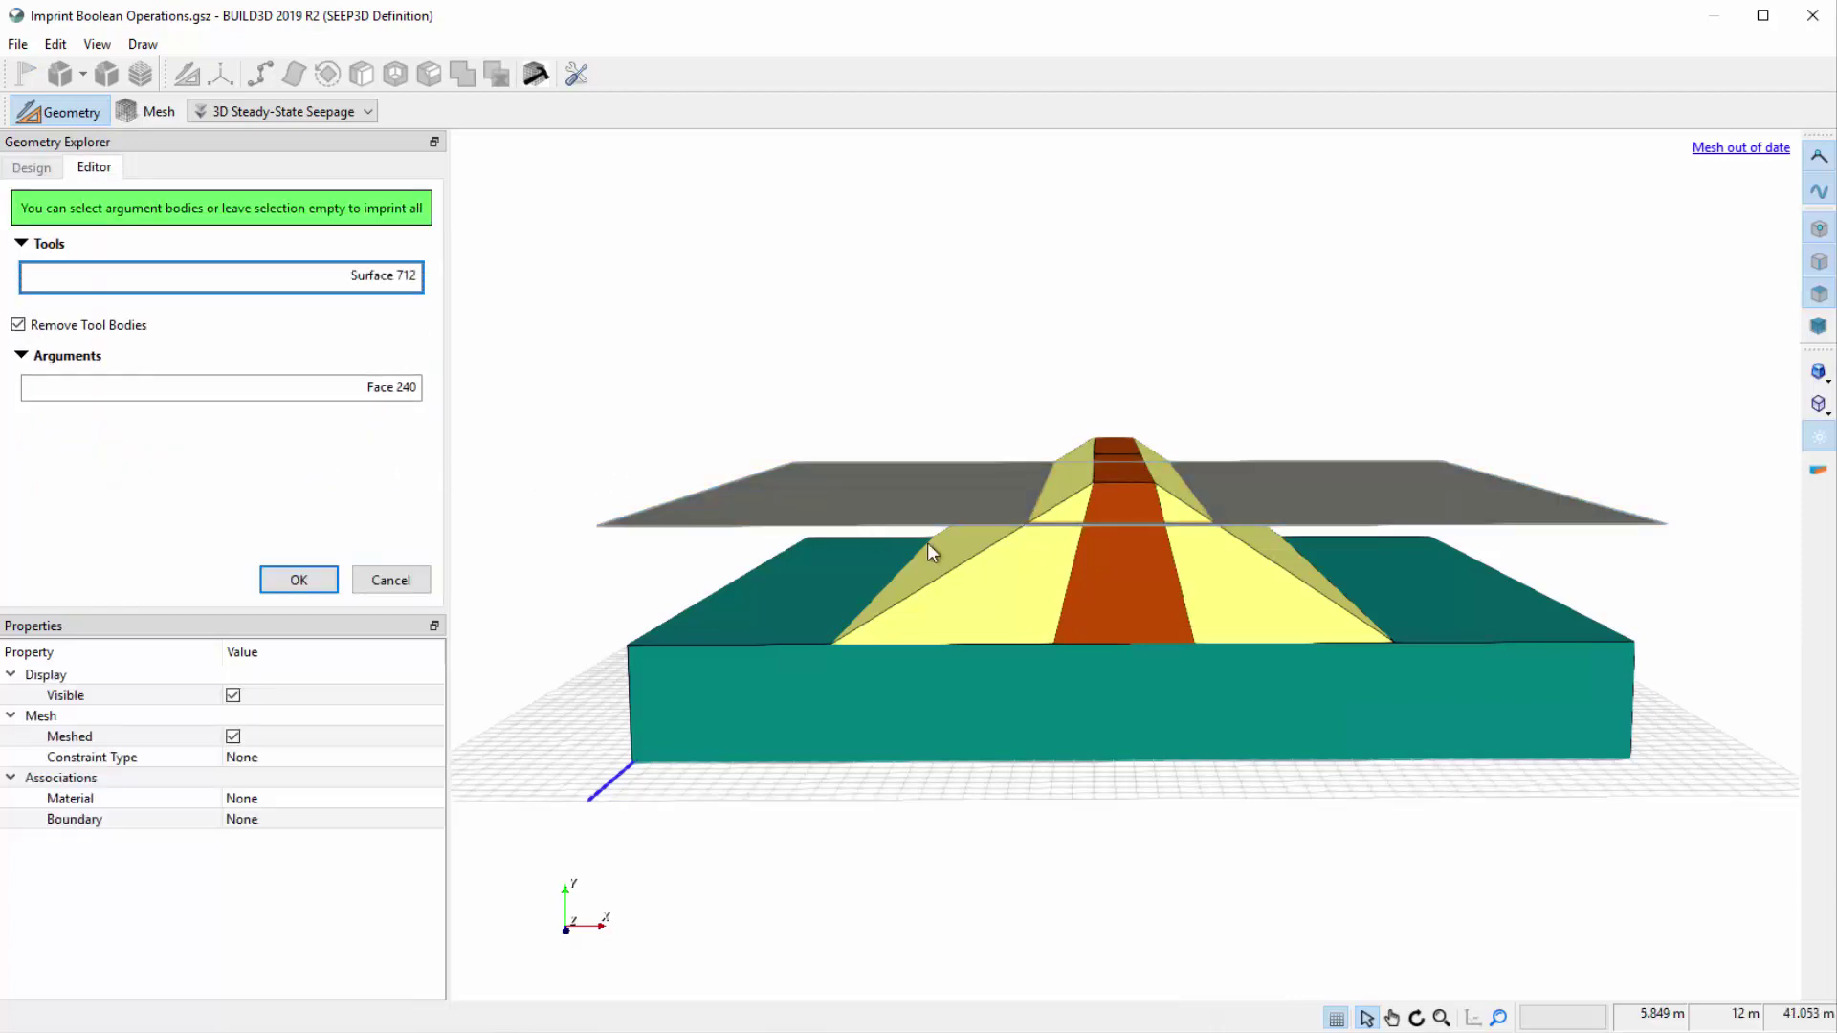
left_click(1826, 412)
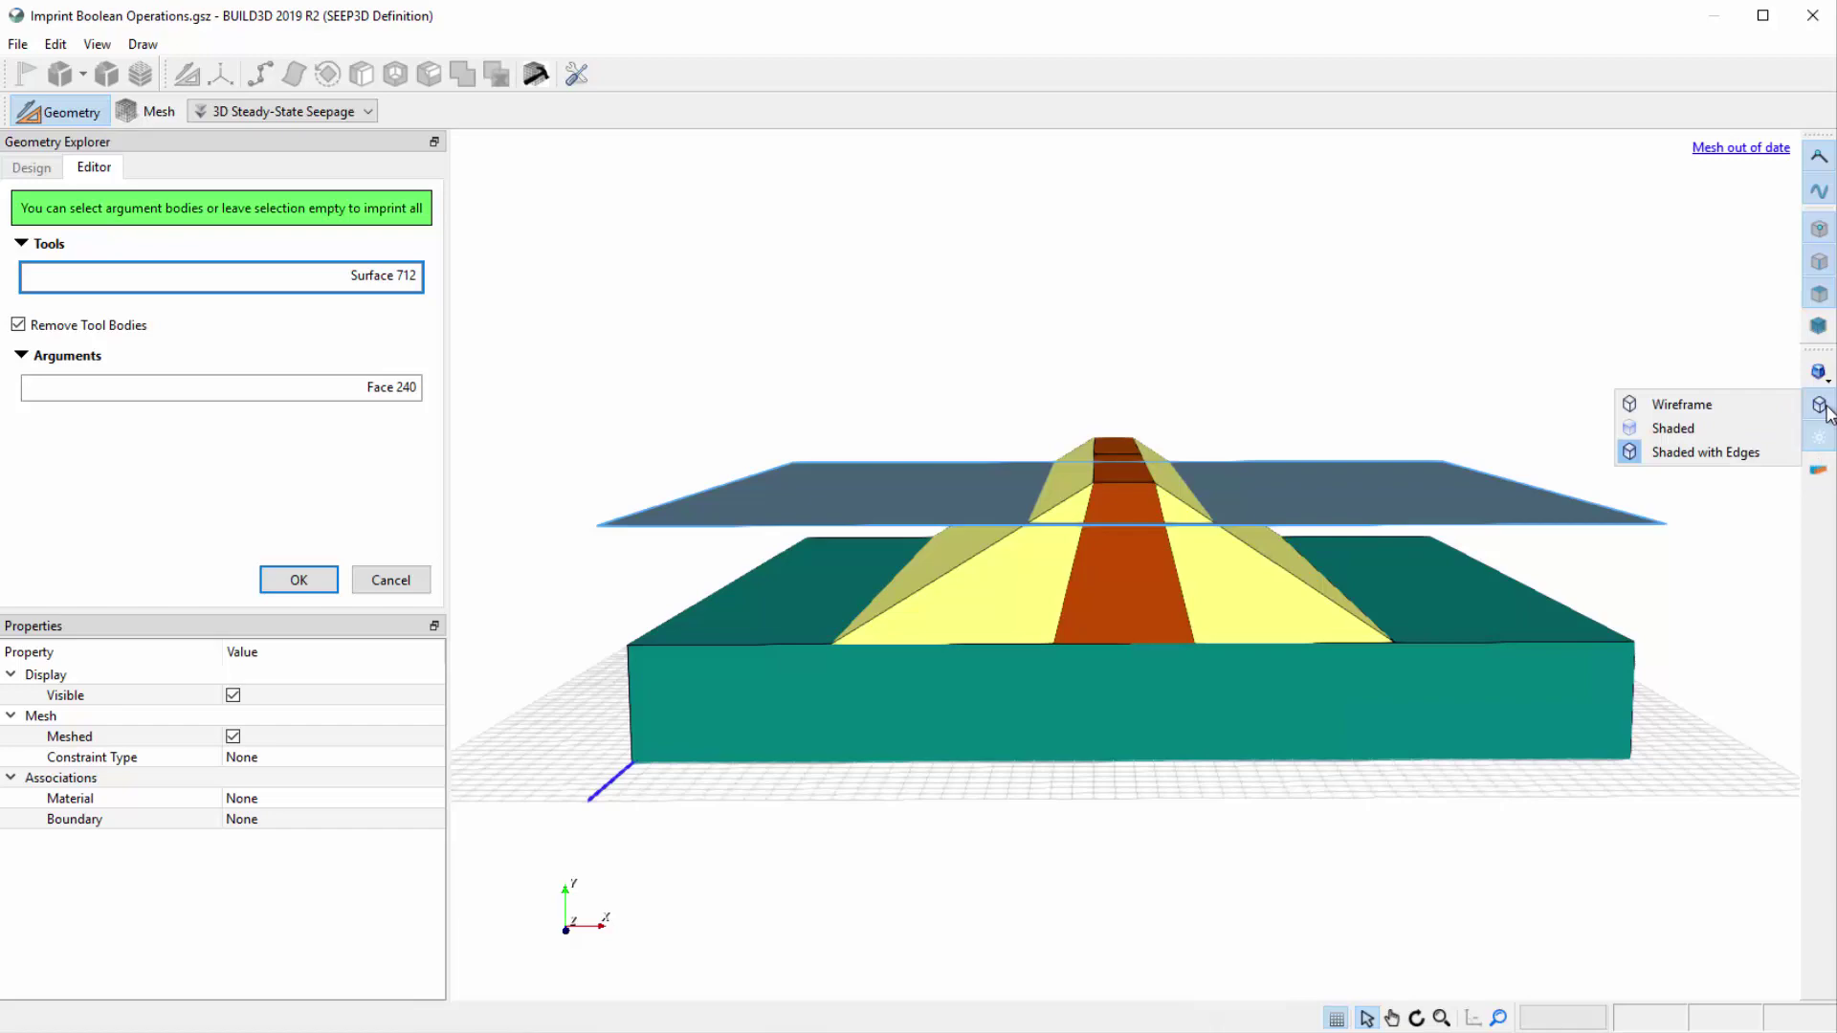
left_click(1763, 406)
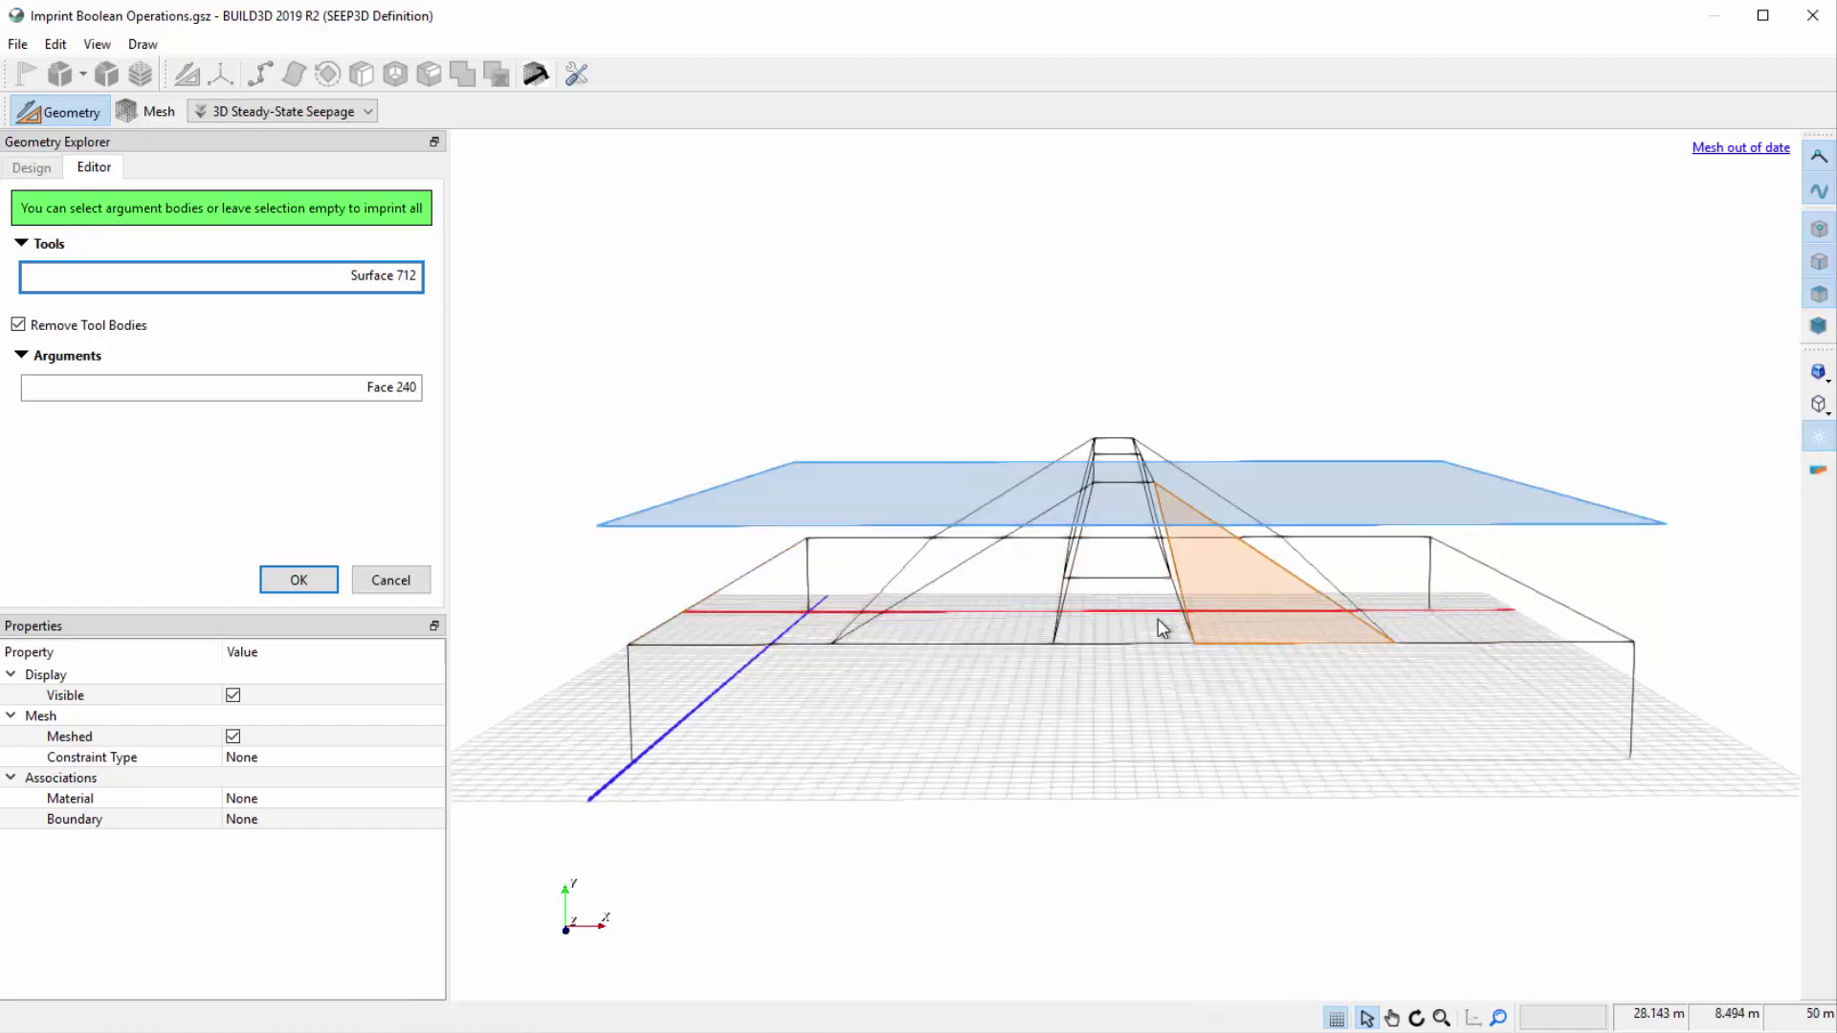
scroll(1155, 607, "up", 6)
scroll(1134, 550, "up", 4)
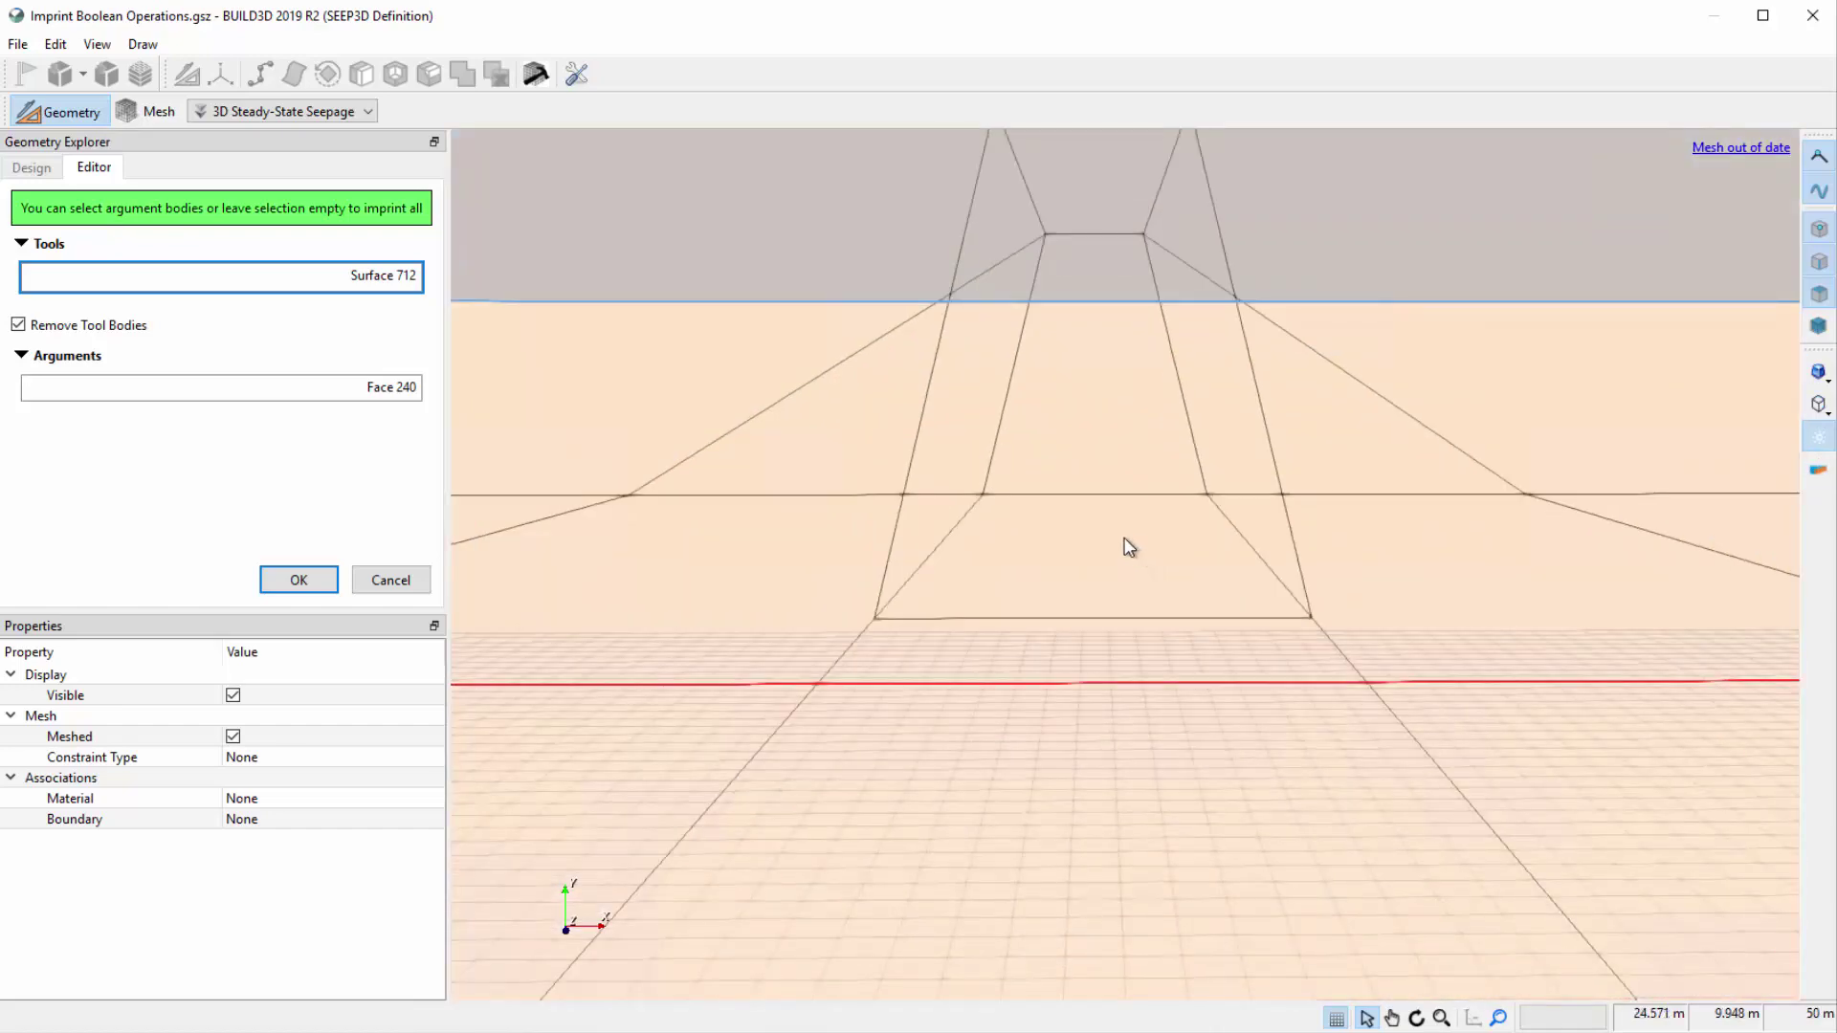
left_click(357, 397)
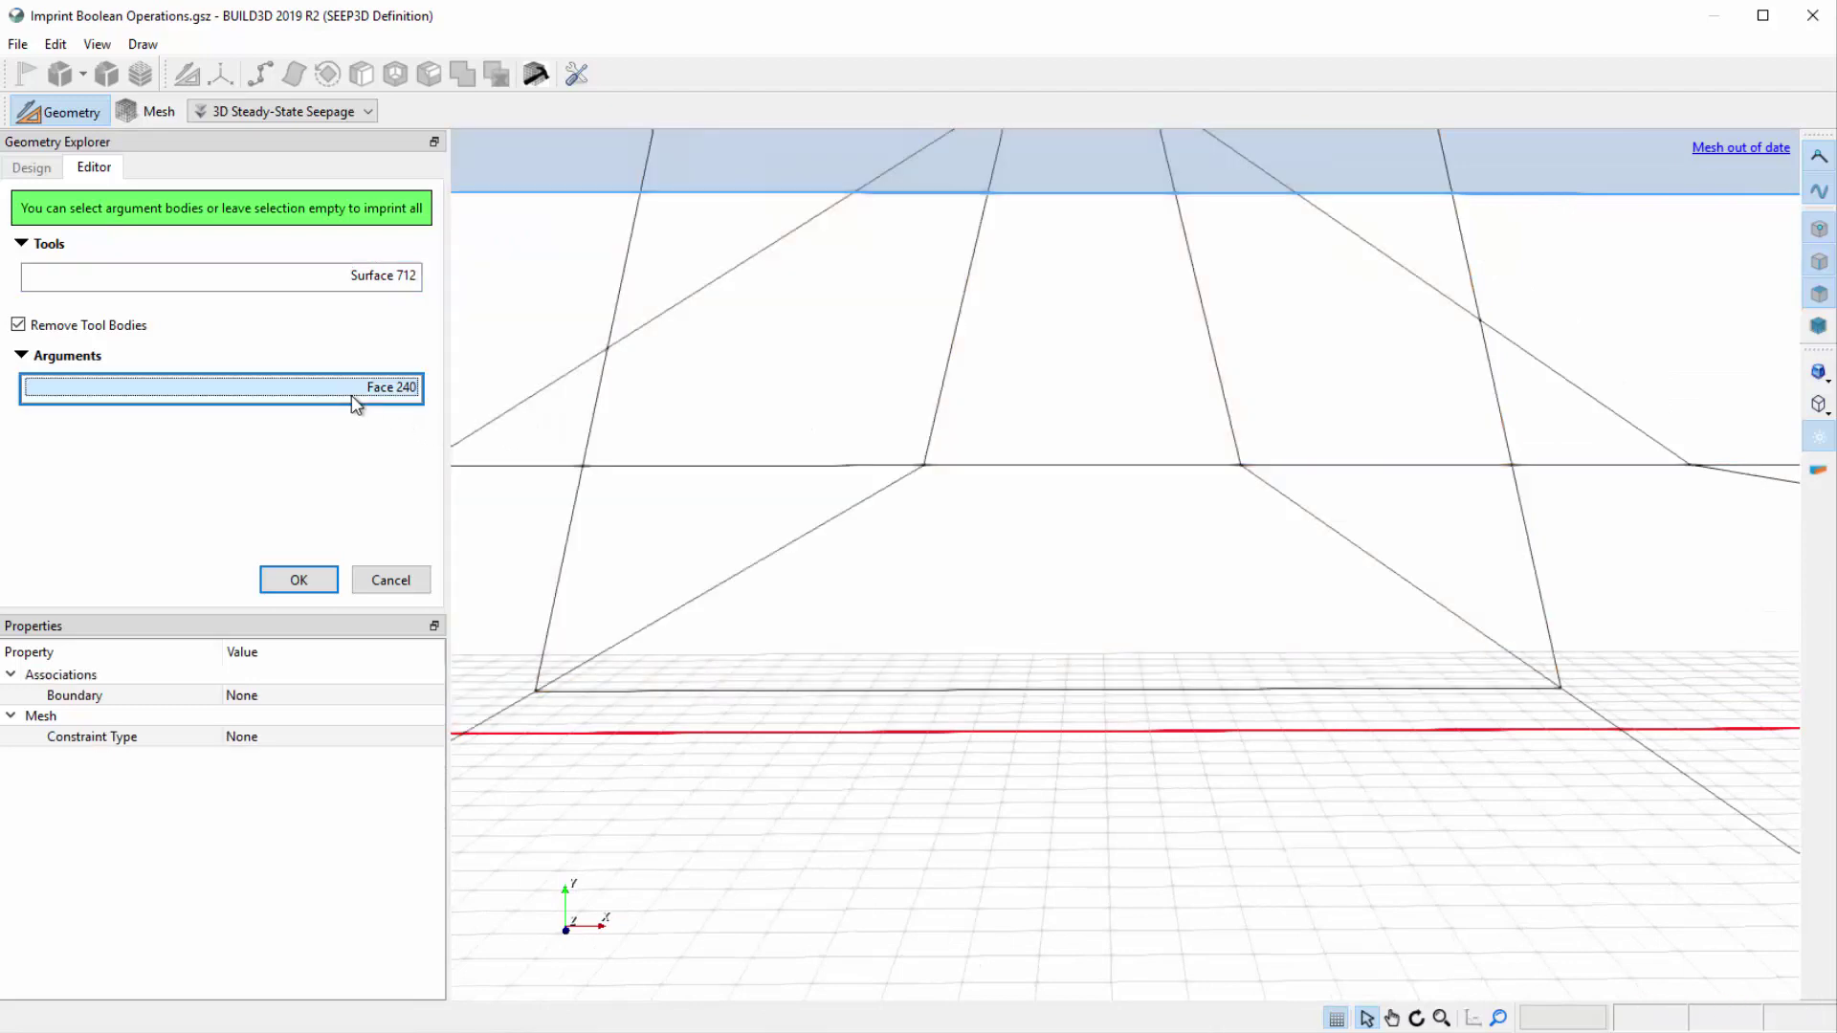
left_click(973, 517)
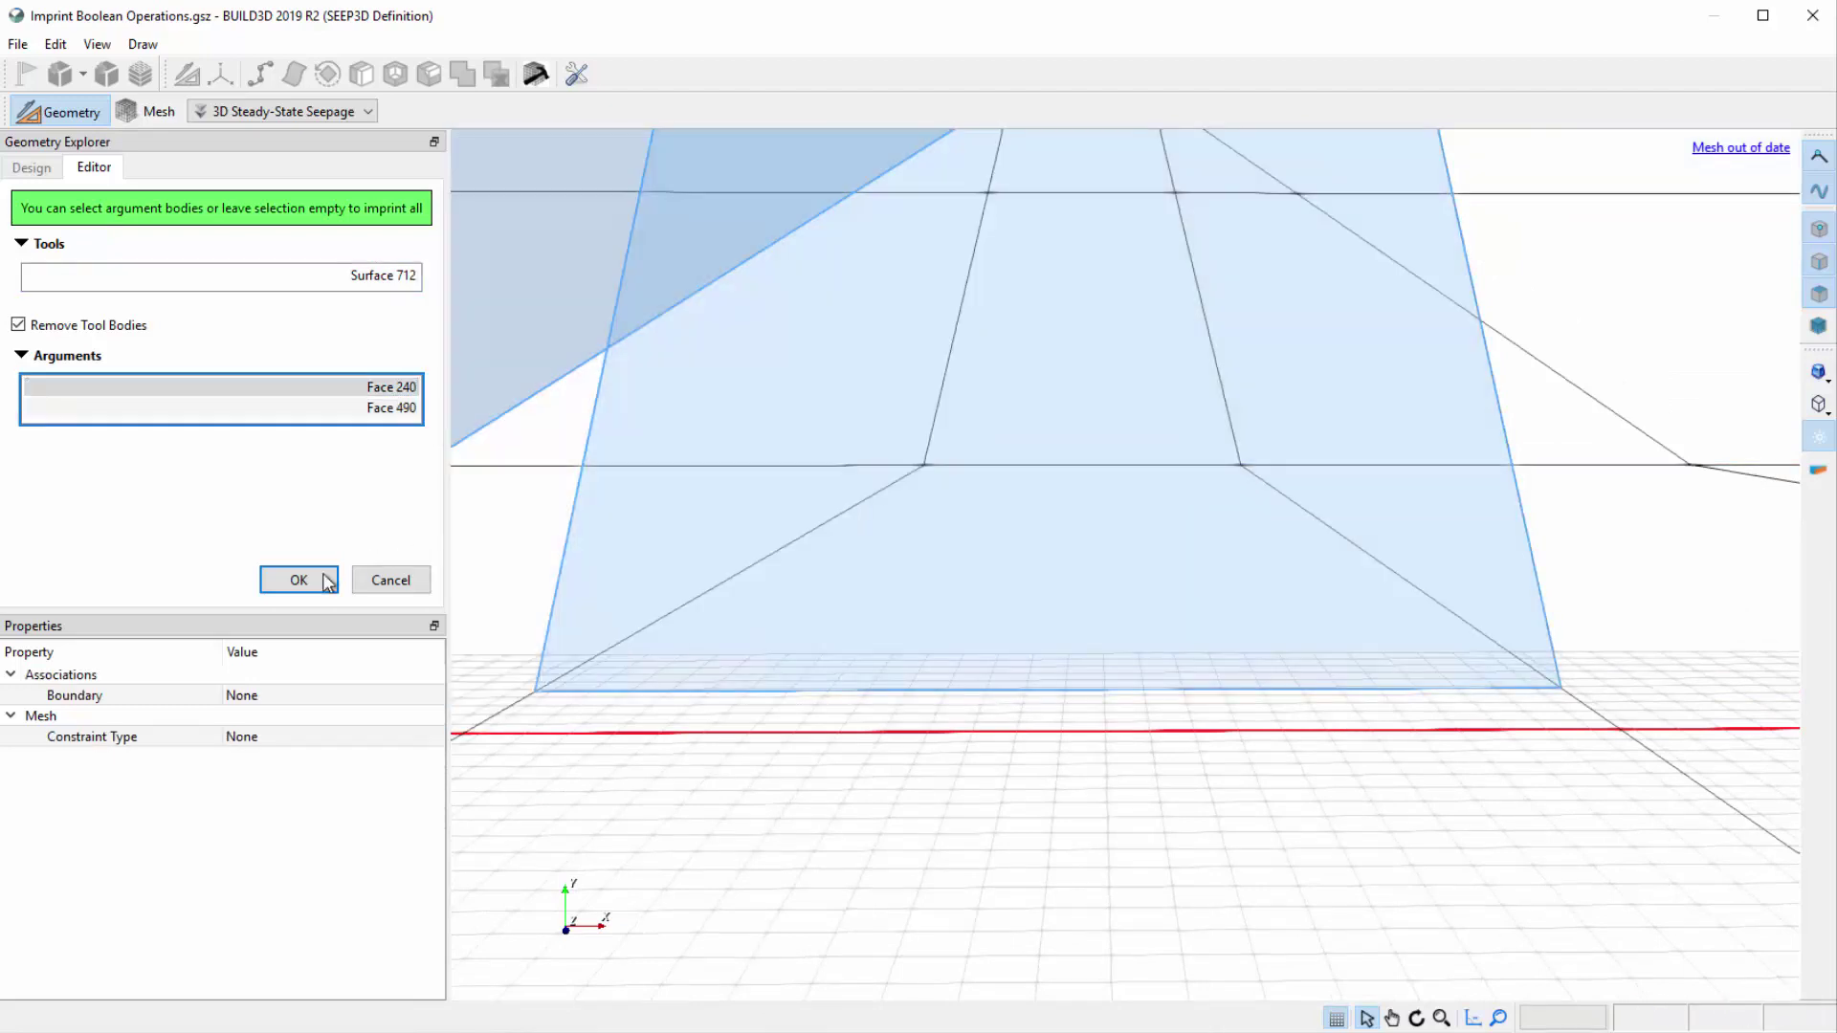
left_click(298, 581)
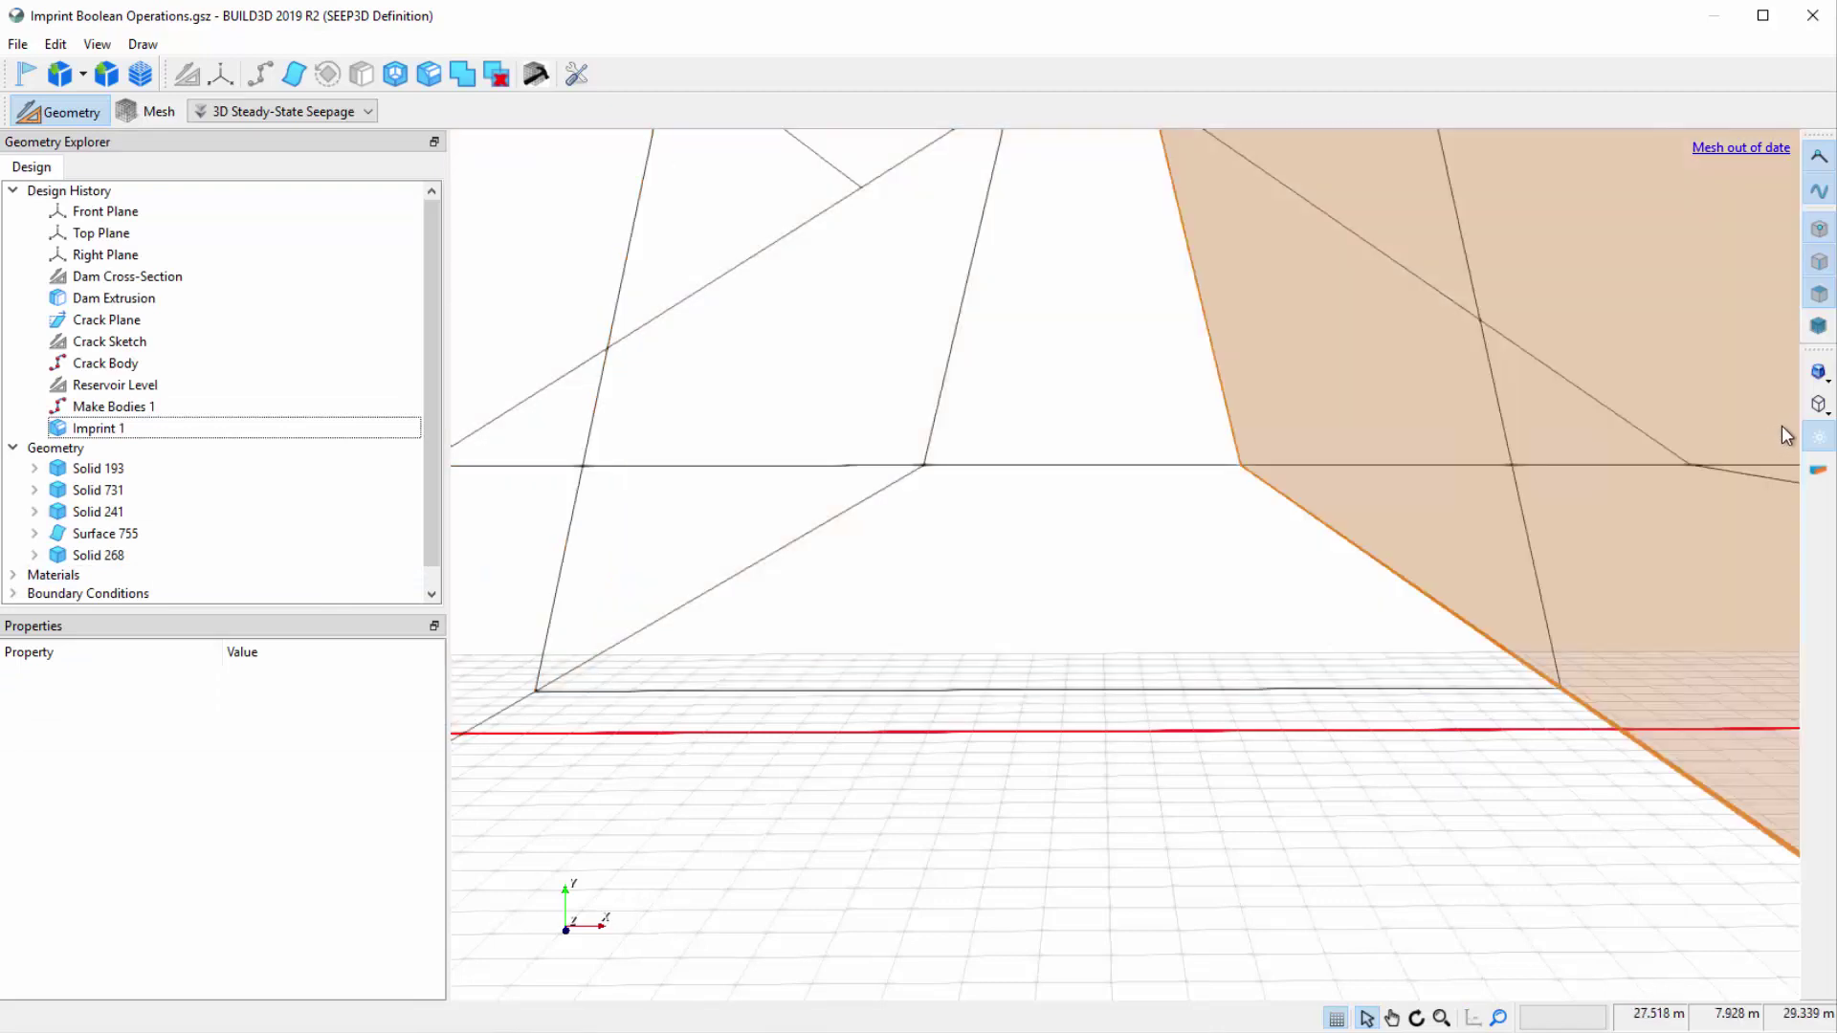
Switch the model display back to shaded with edges
left_click(1820, 405)
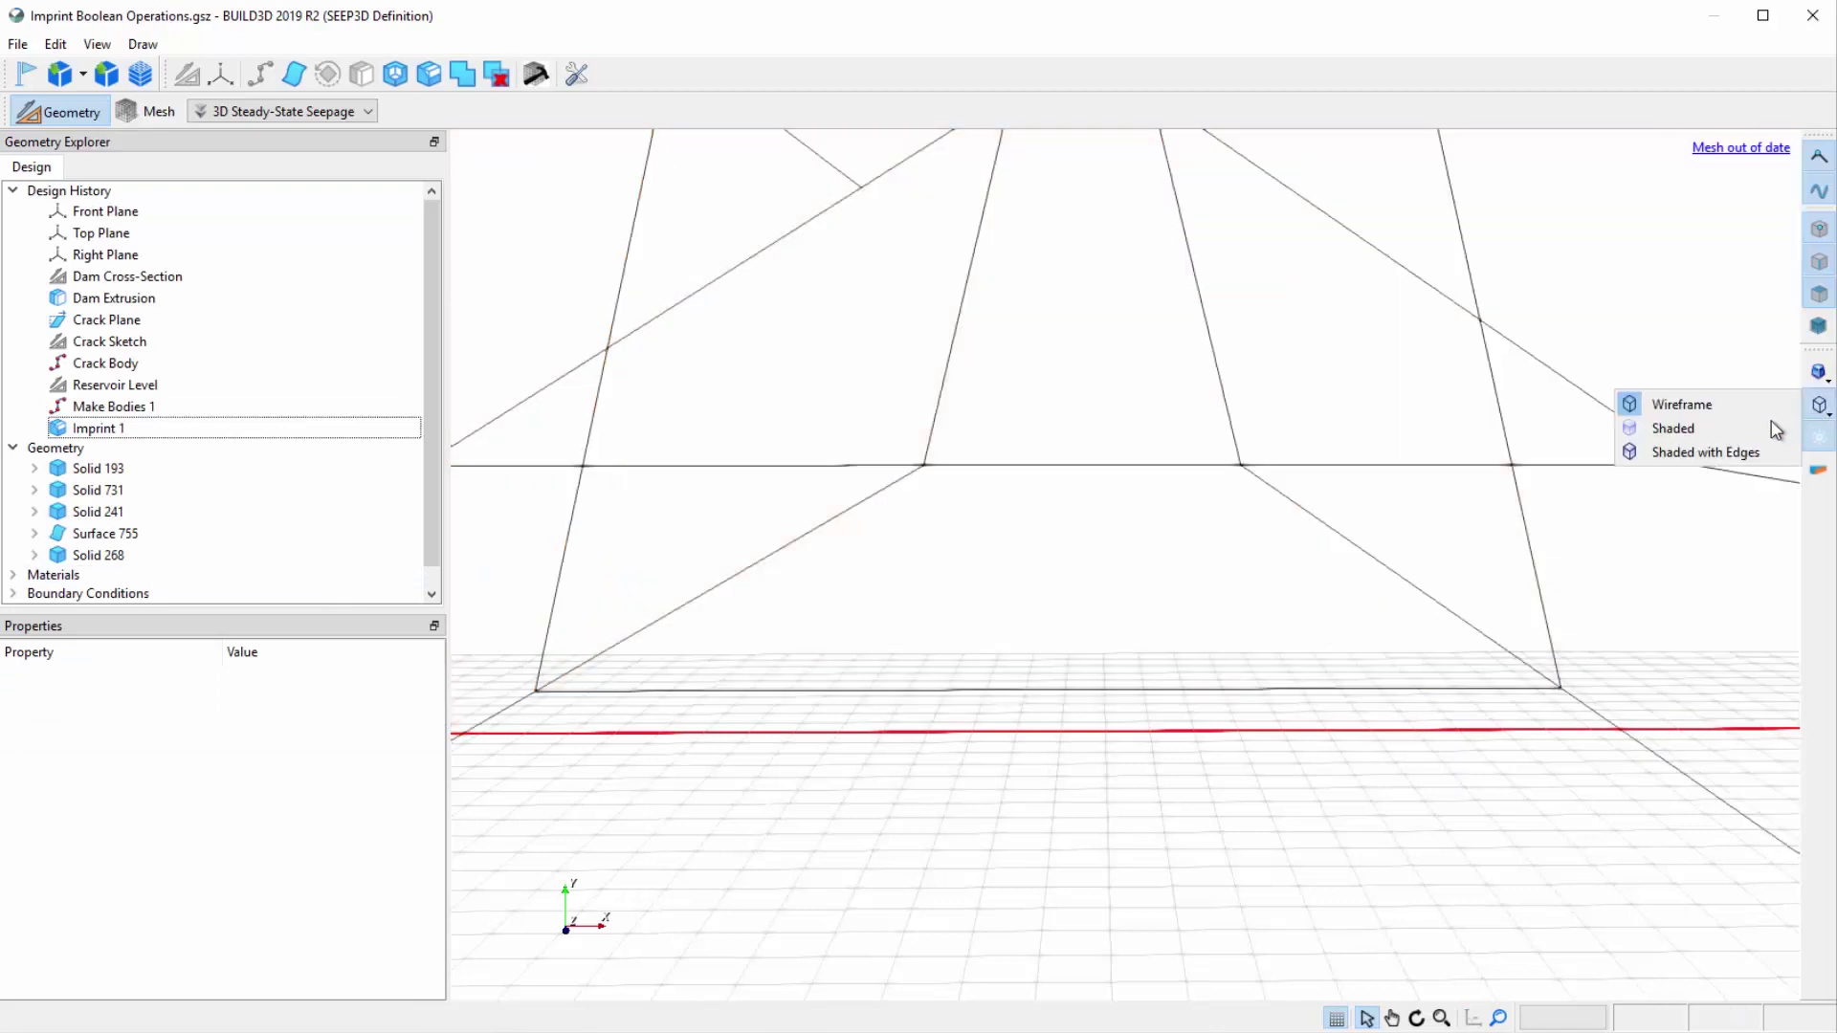
left_click(1776, 430)
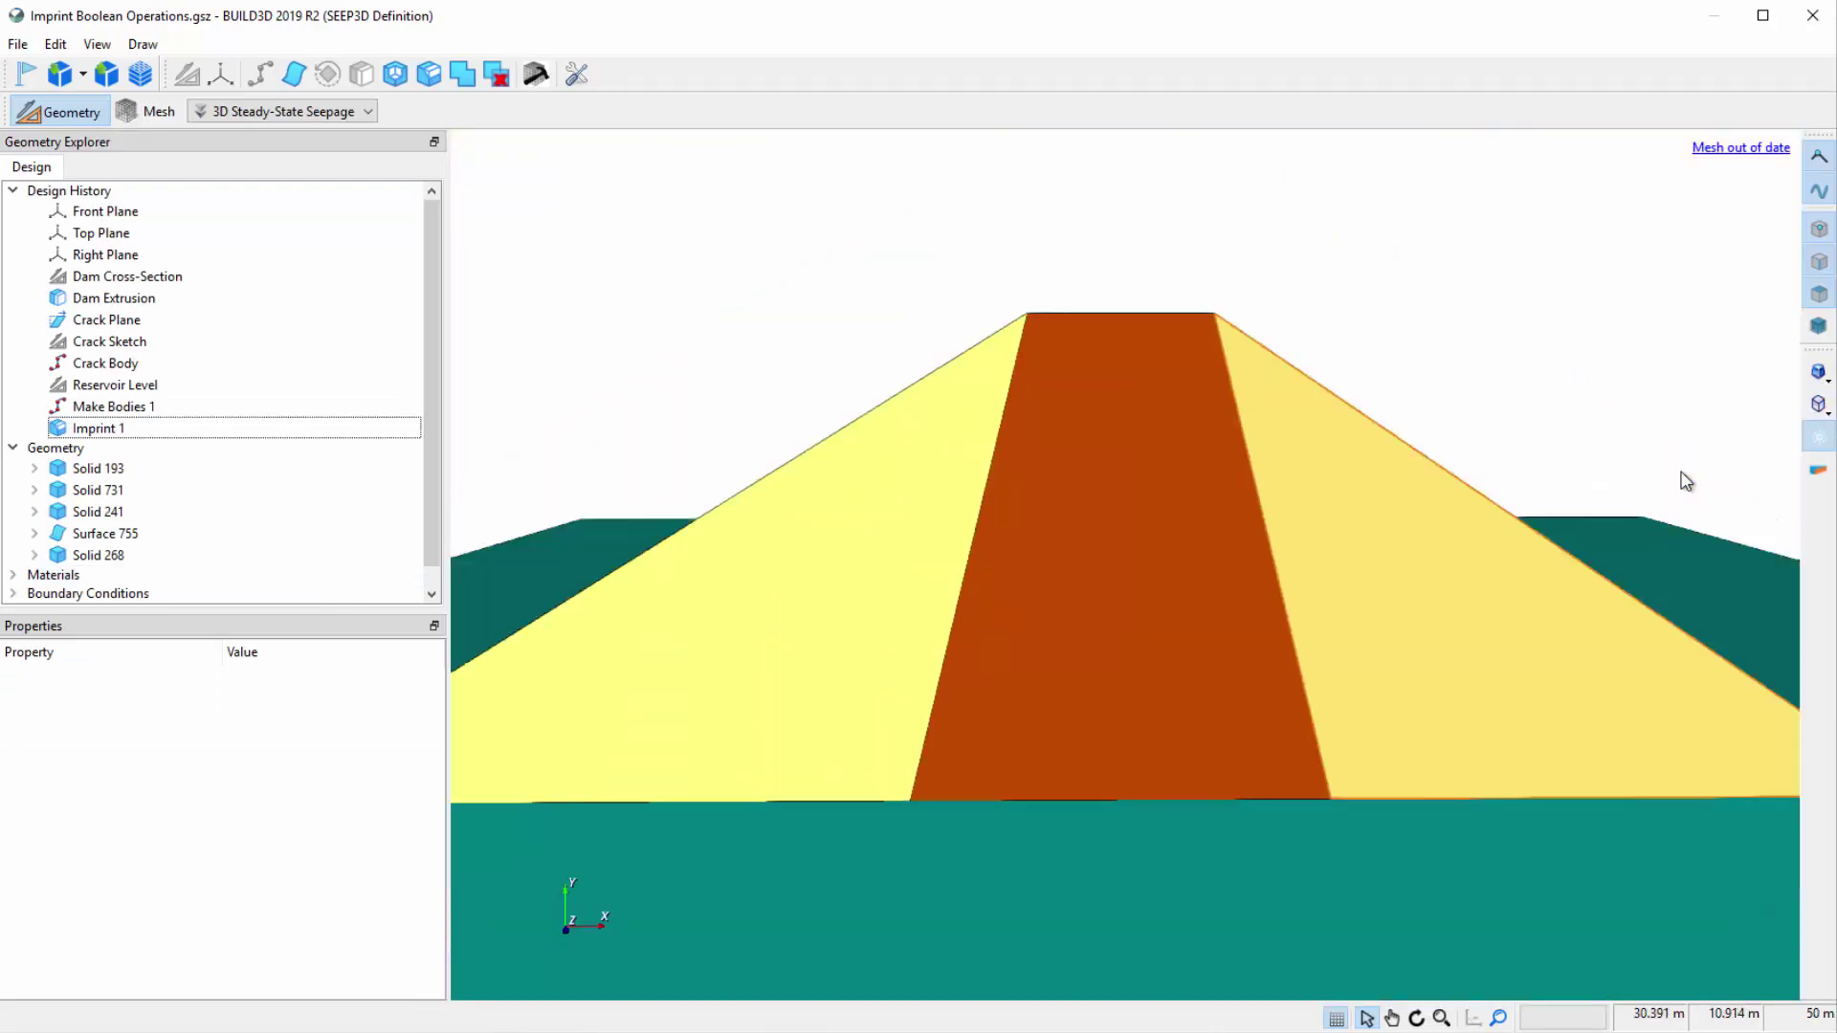
scroll(1686, 481, "down", 5)
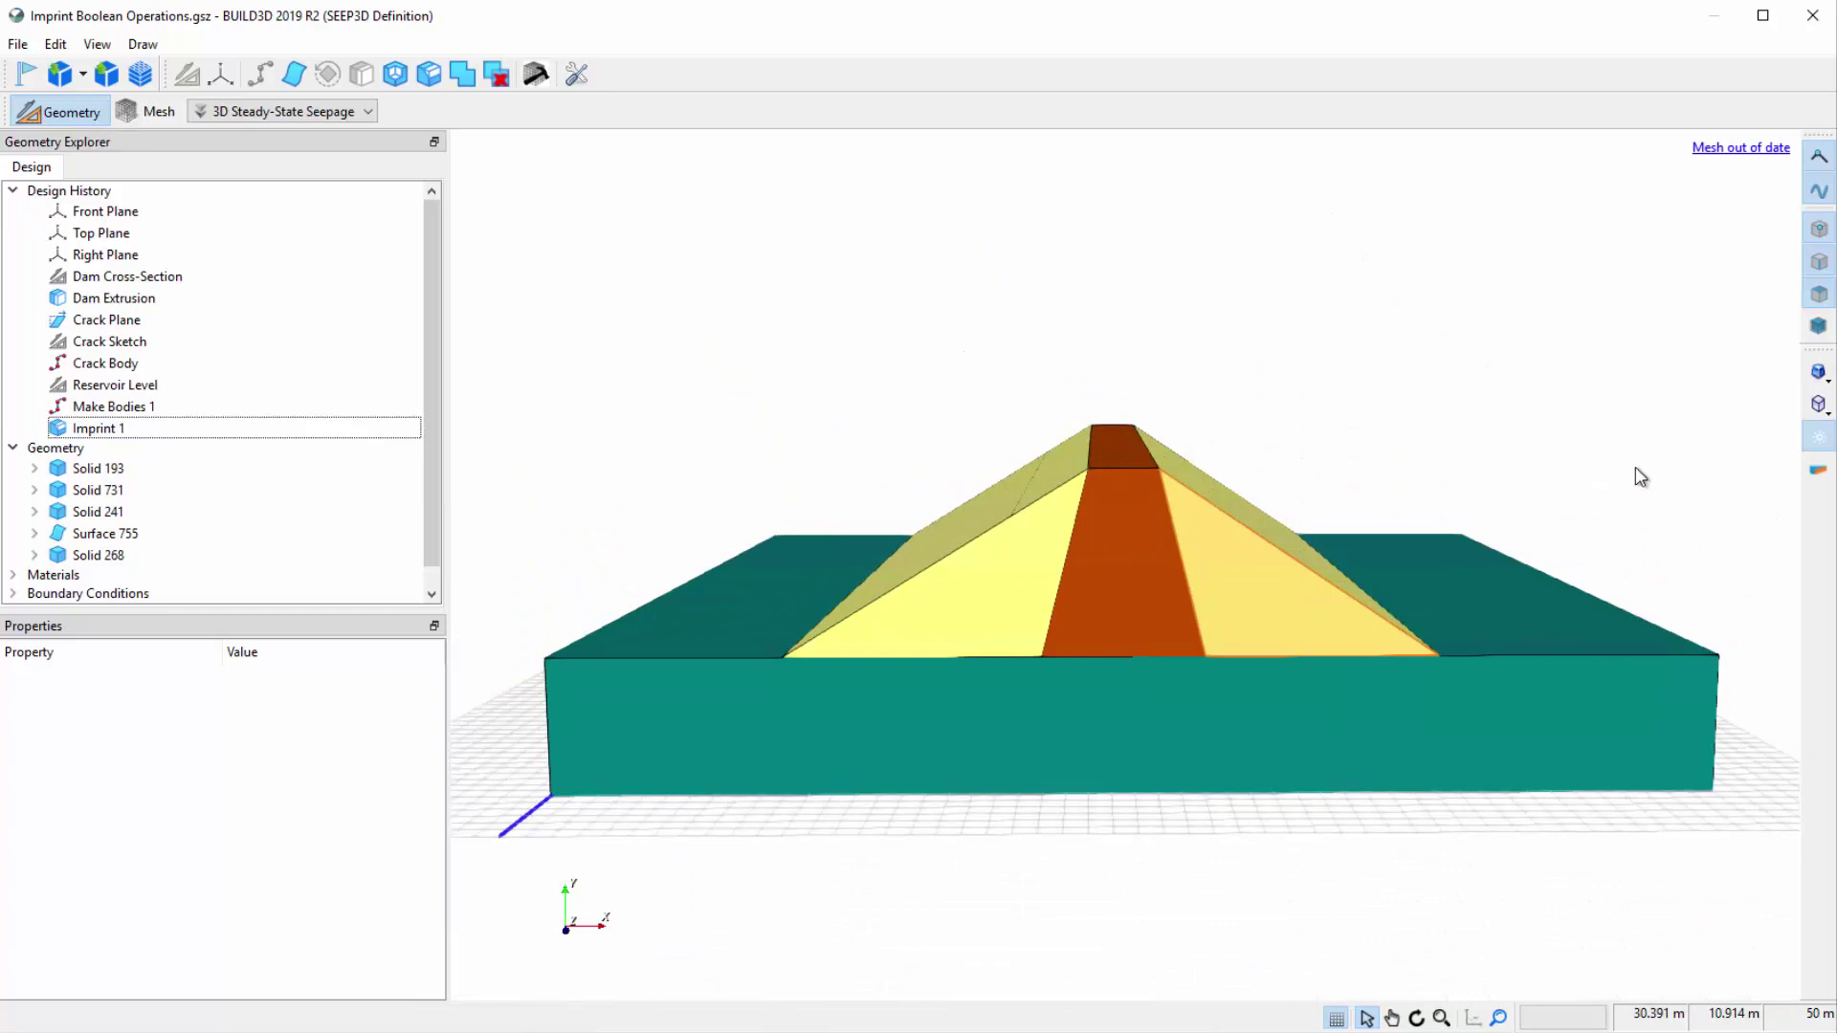
Assign the Reservoir boundary condition to the crack surface's lower face, below the imprinted reservoir level
left_click(35, 534)
left_click(115, 556)
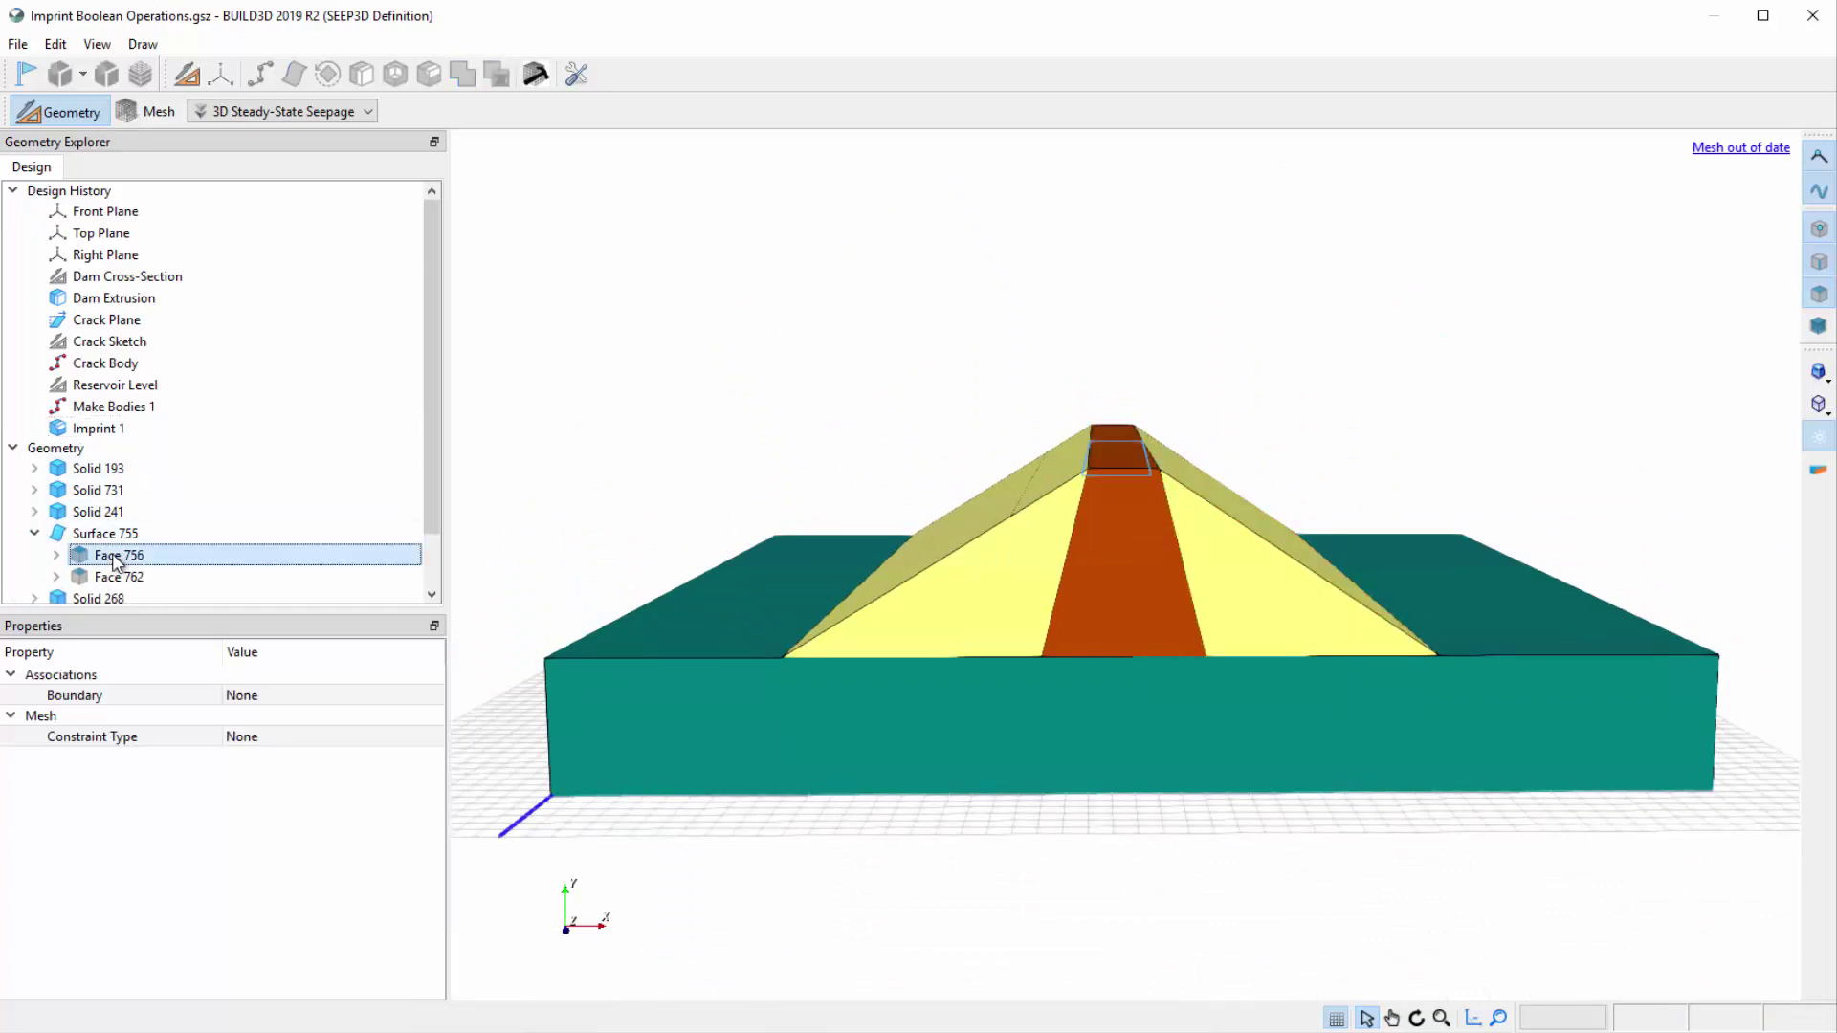
left_click(116, 578)
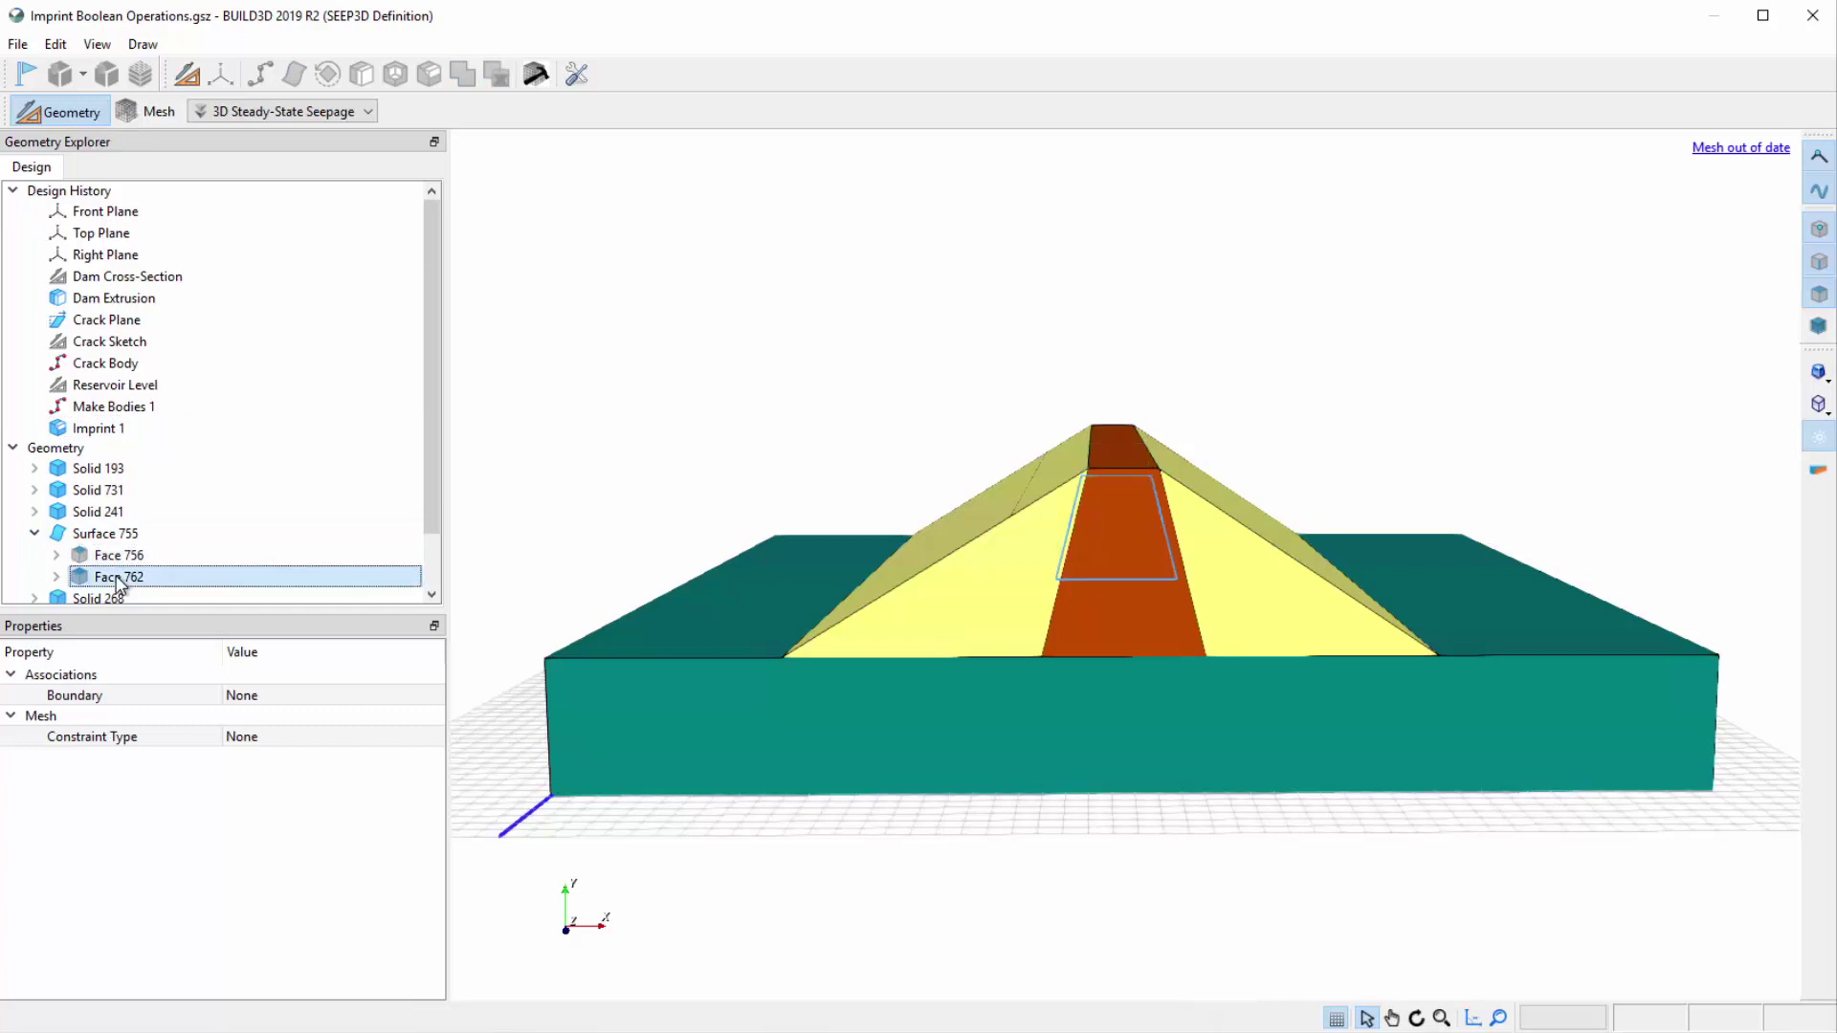
left_click(313, 696)
left_click(321, 706)
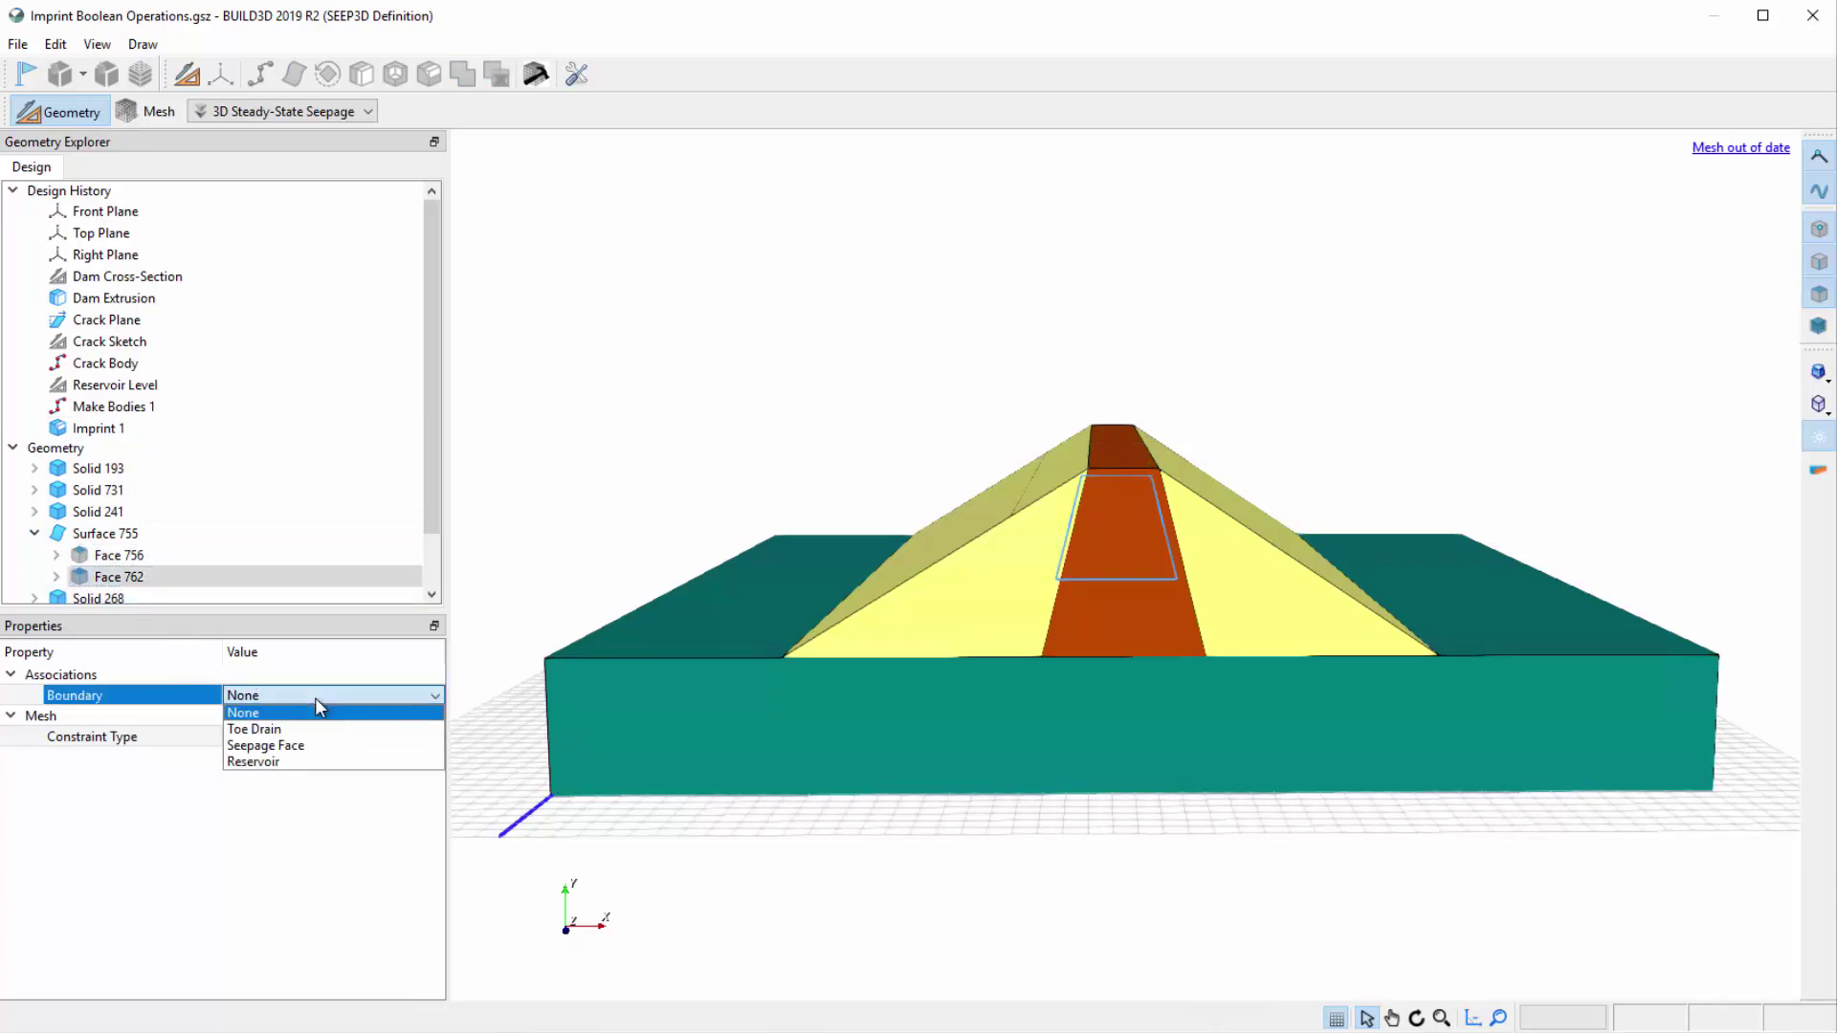
left_click(313, 764)
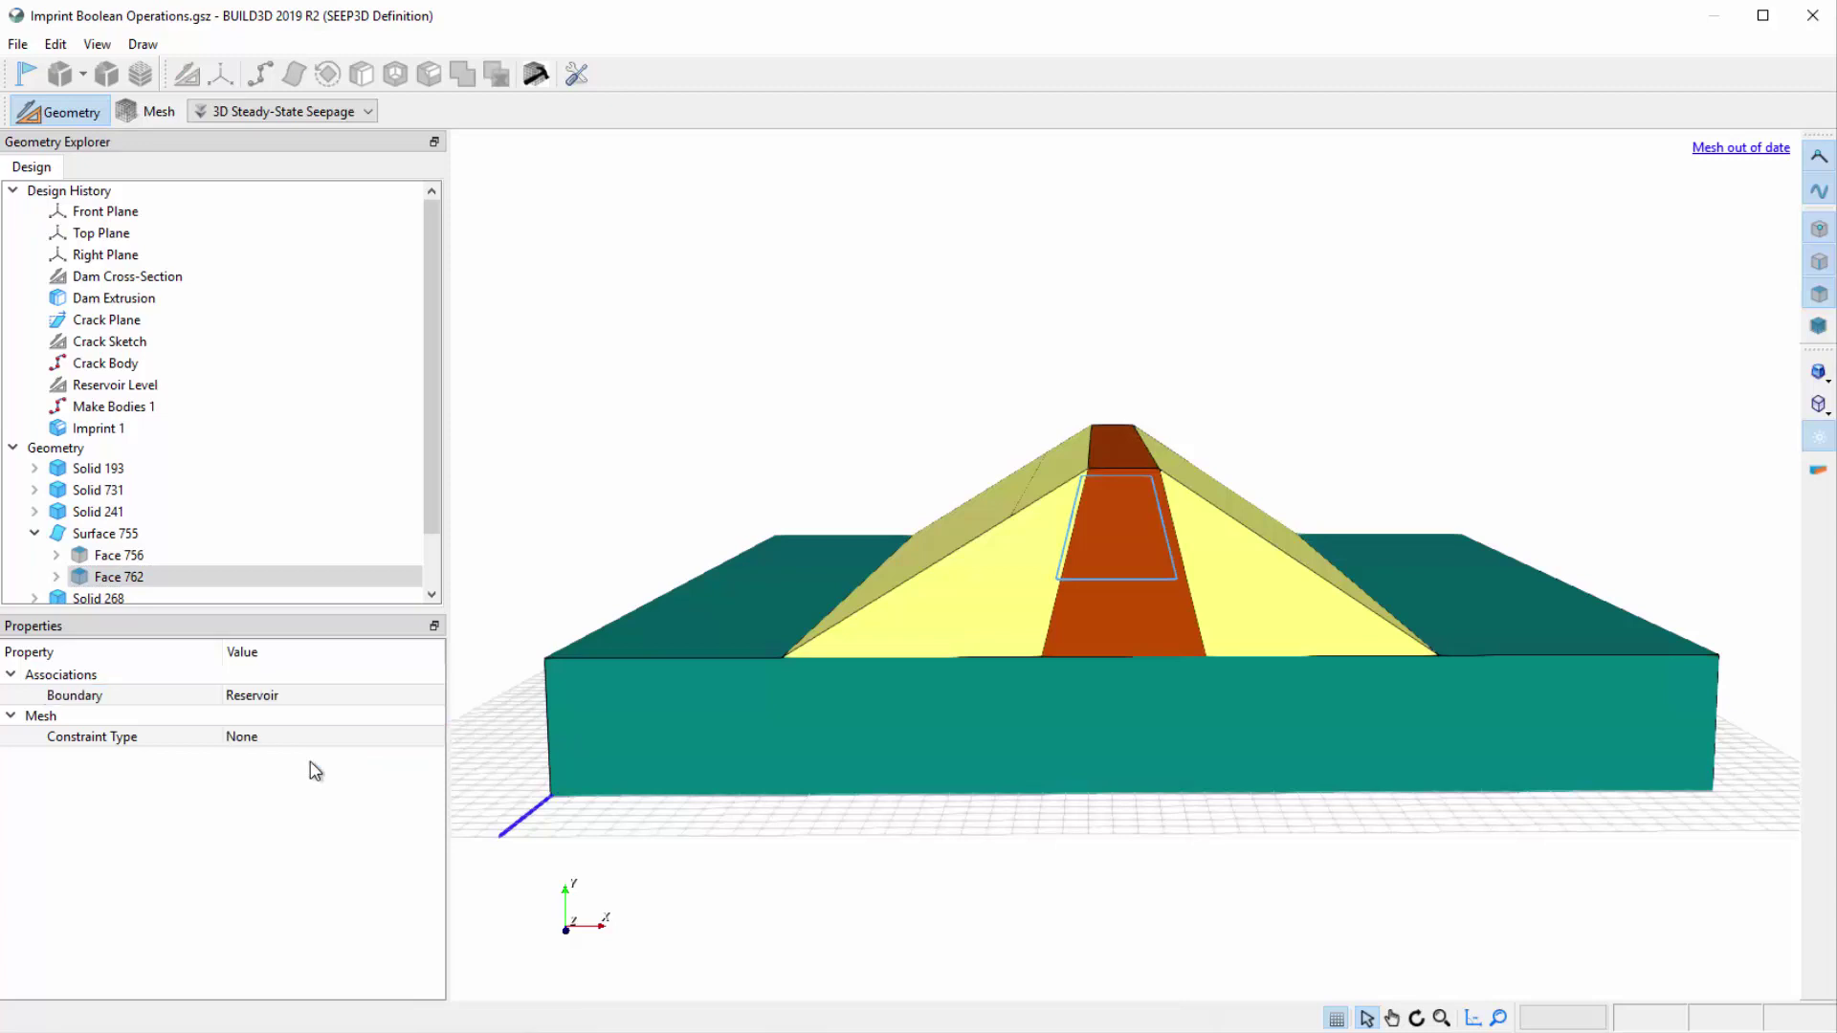
Assign the Reservoir boundary condition to the upstream slope face below the imprinted reservoir level
left_click(951, 528)
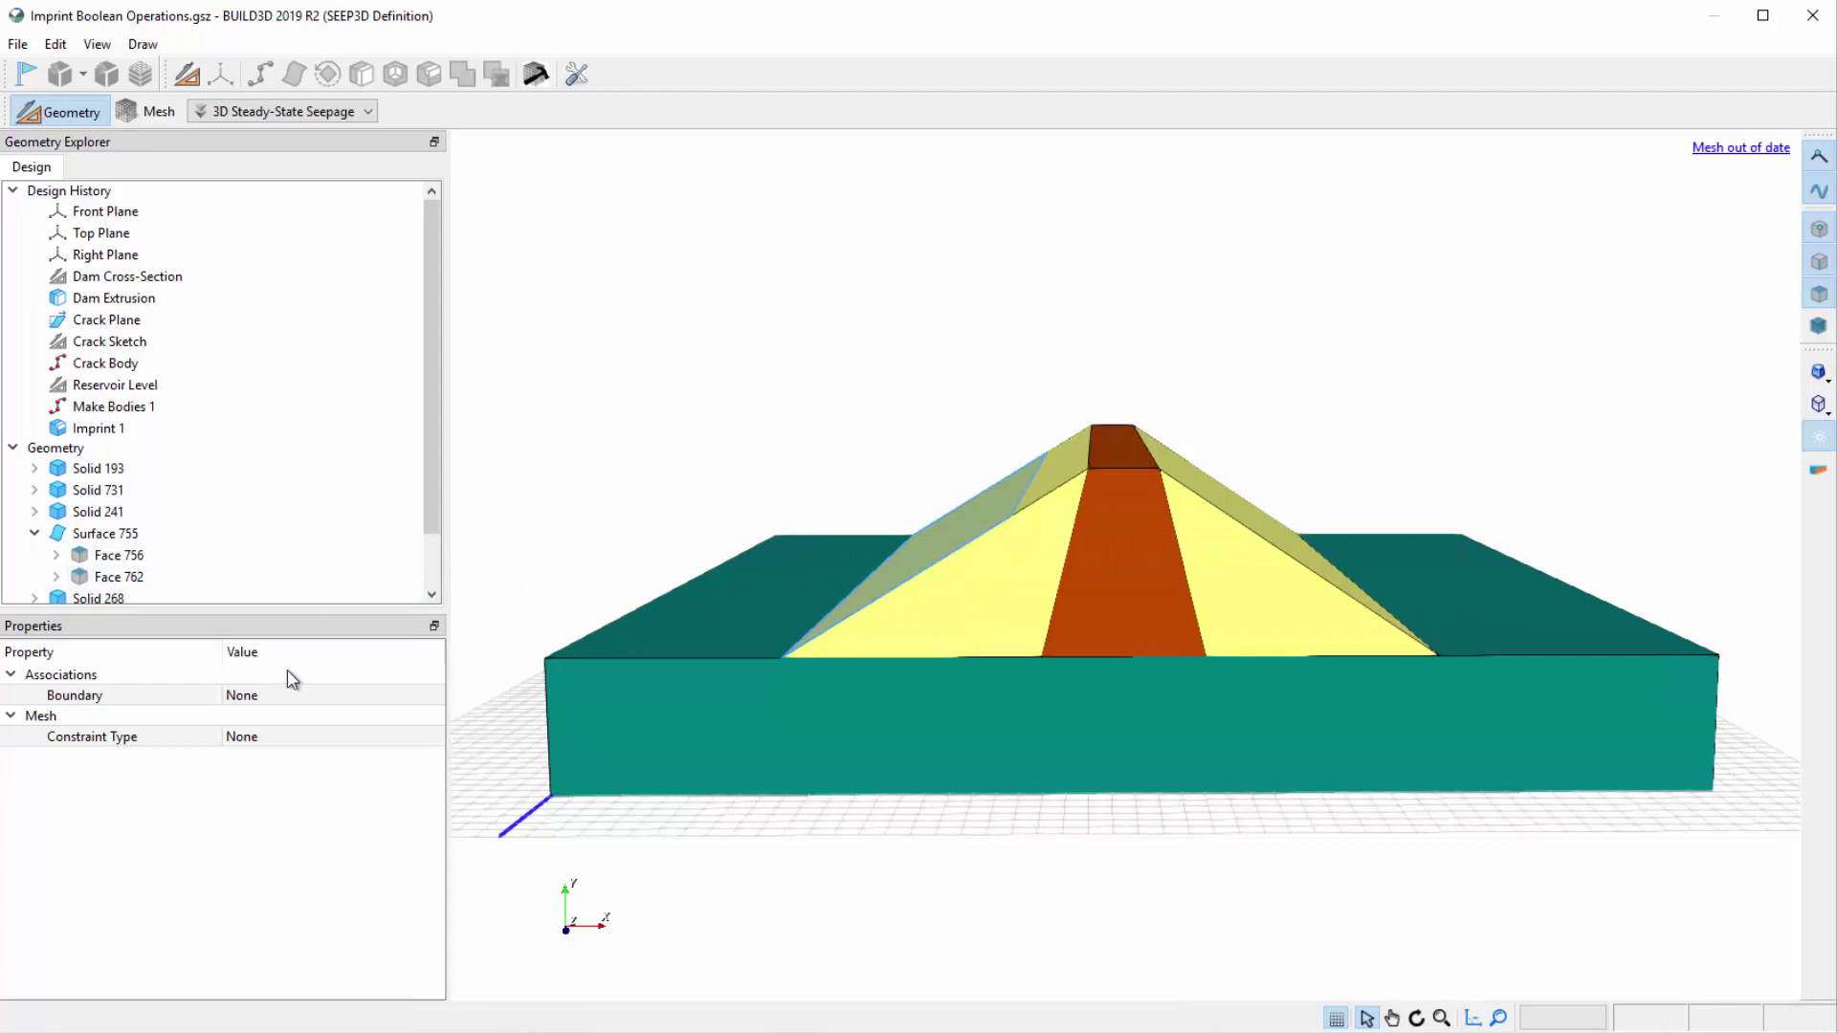
left_click(279, 699)
left_click(282, 707)
left_click(278, 762)
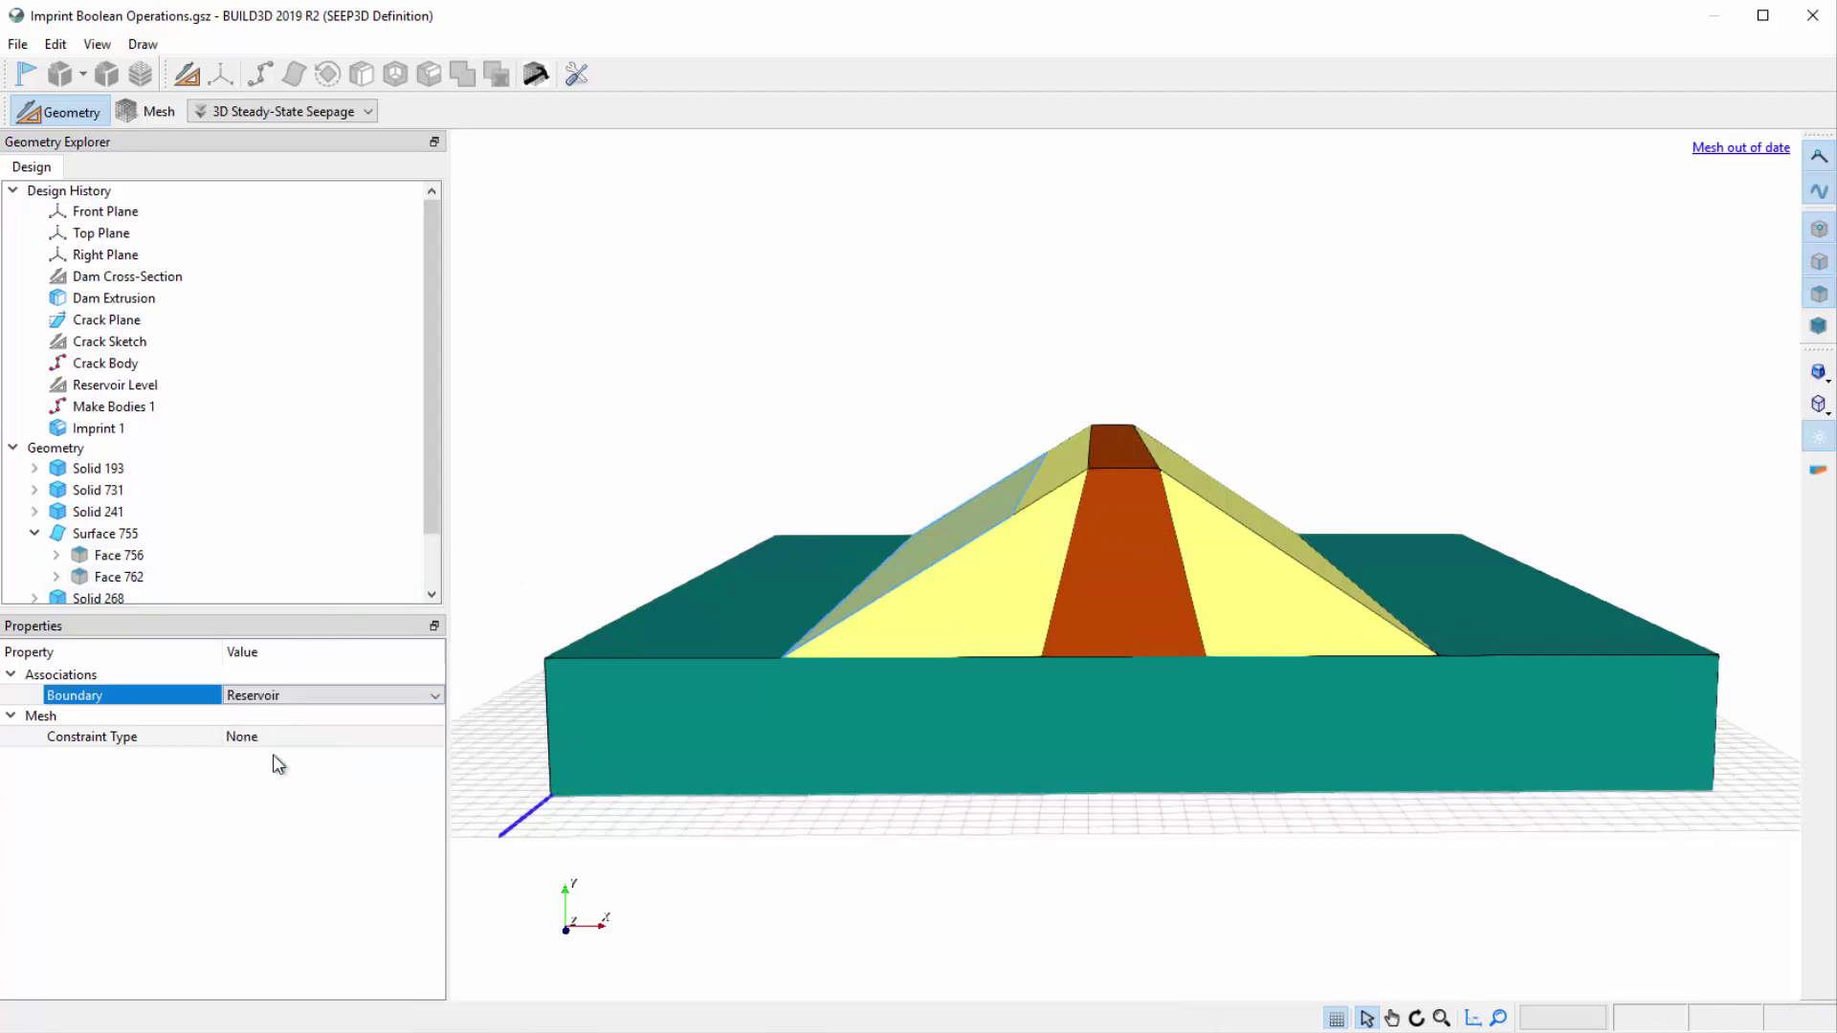
Assign the Seepage Face boundary condition to the dam's downstream slope face
left_click(1417, 1019)
left_click_drag(1426, 922, 1418, 961)
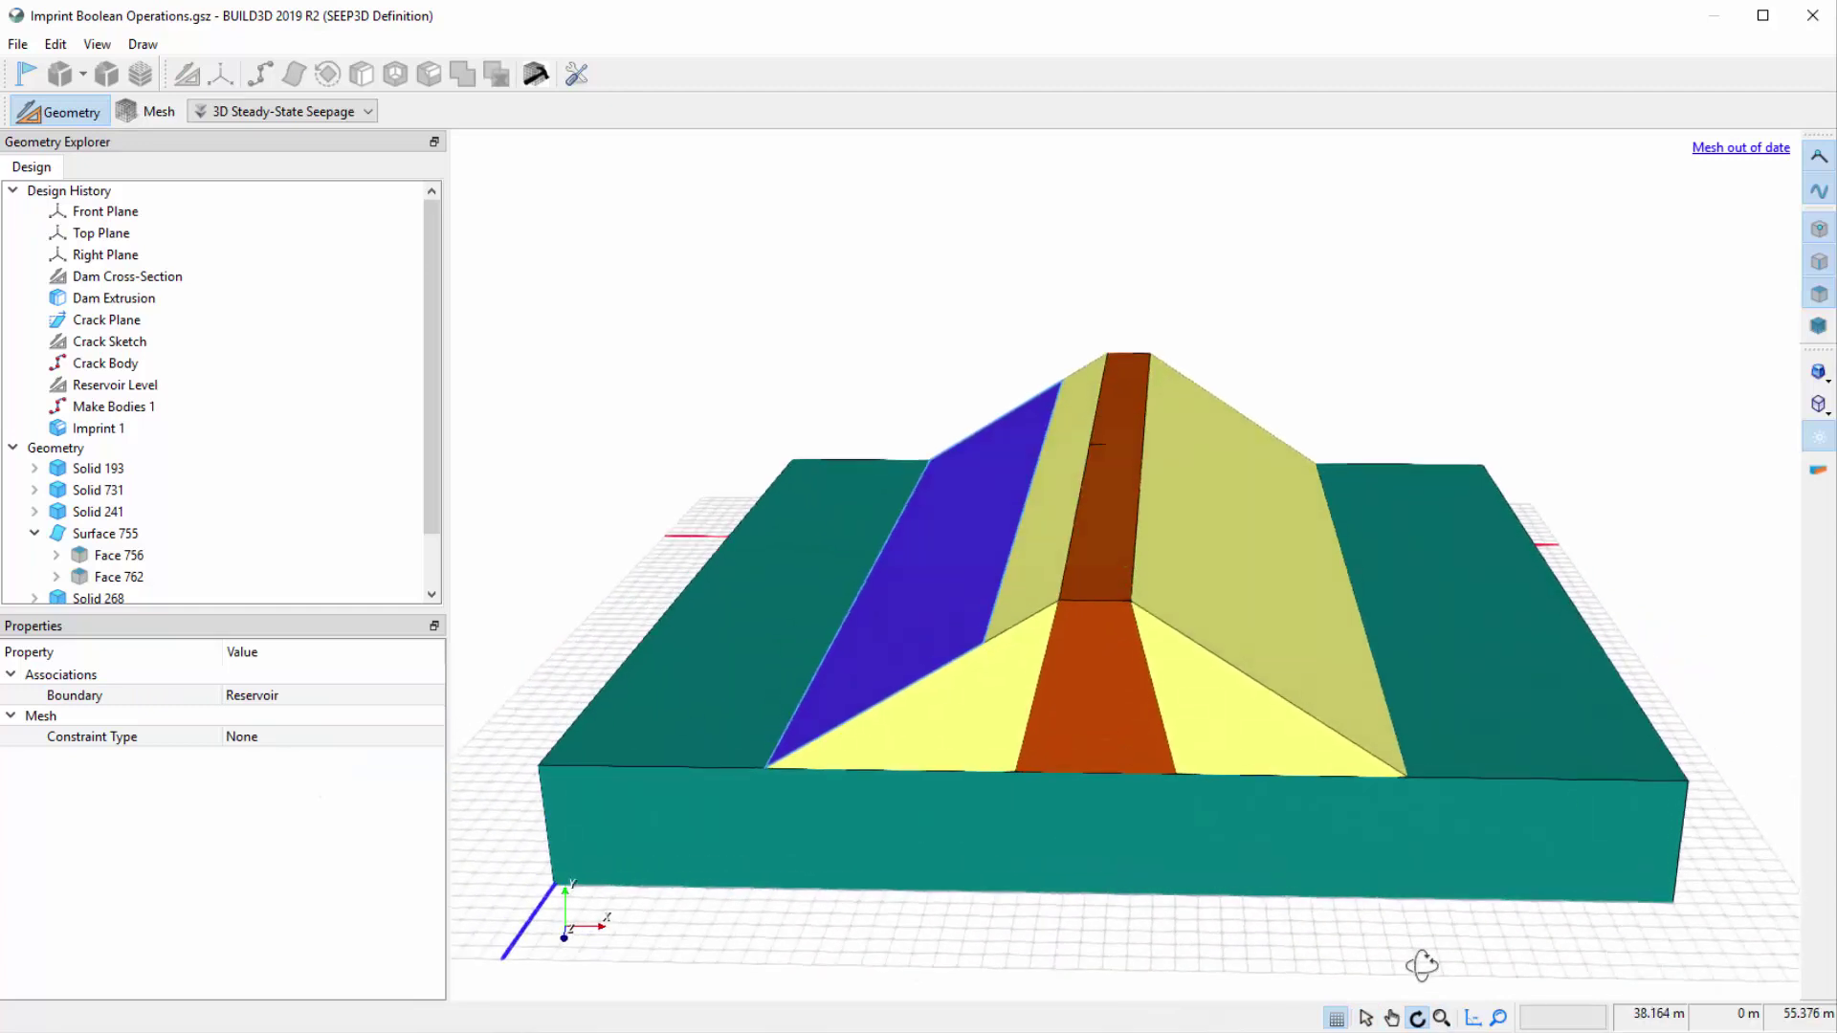
left_click(1366, 1019)
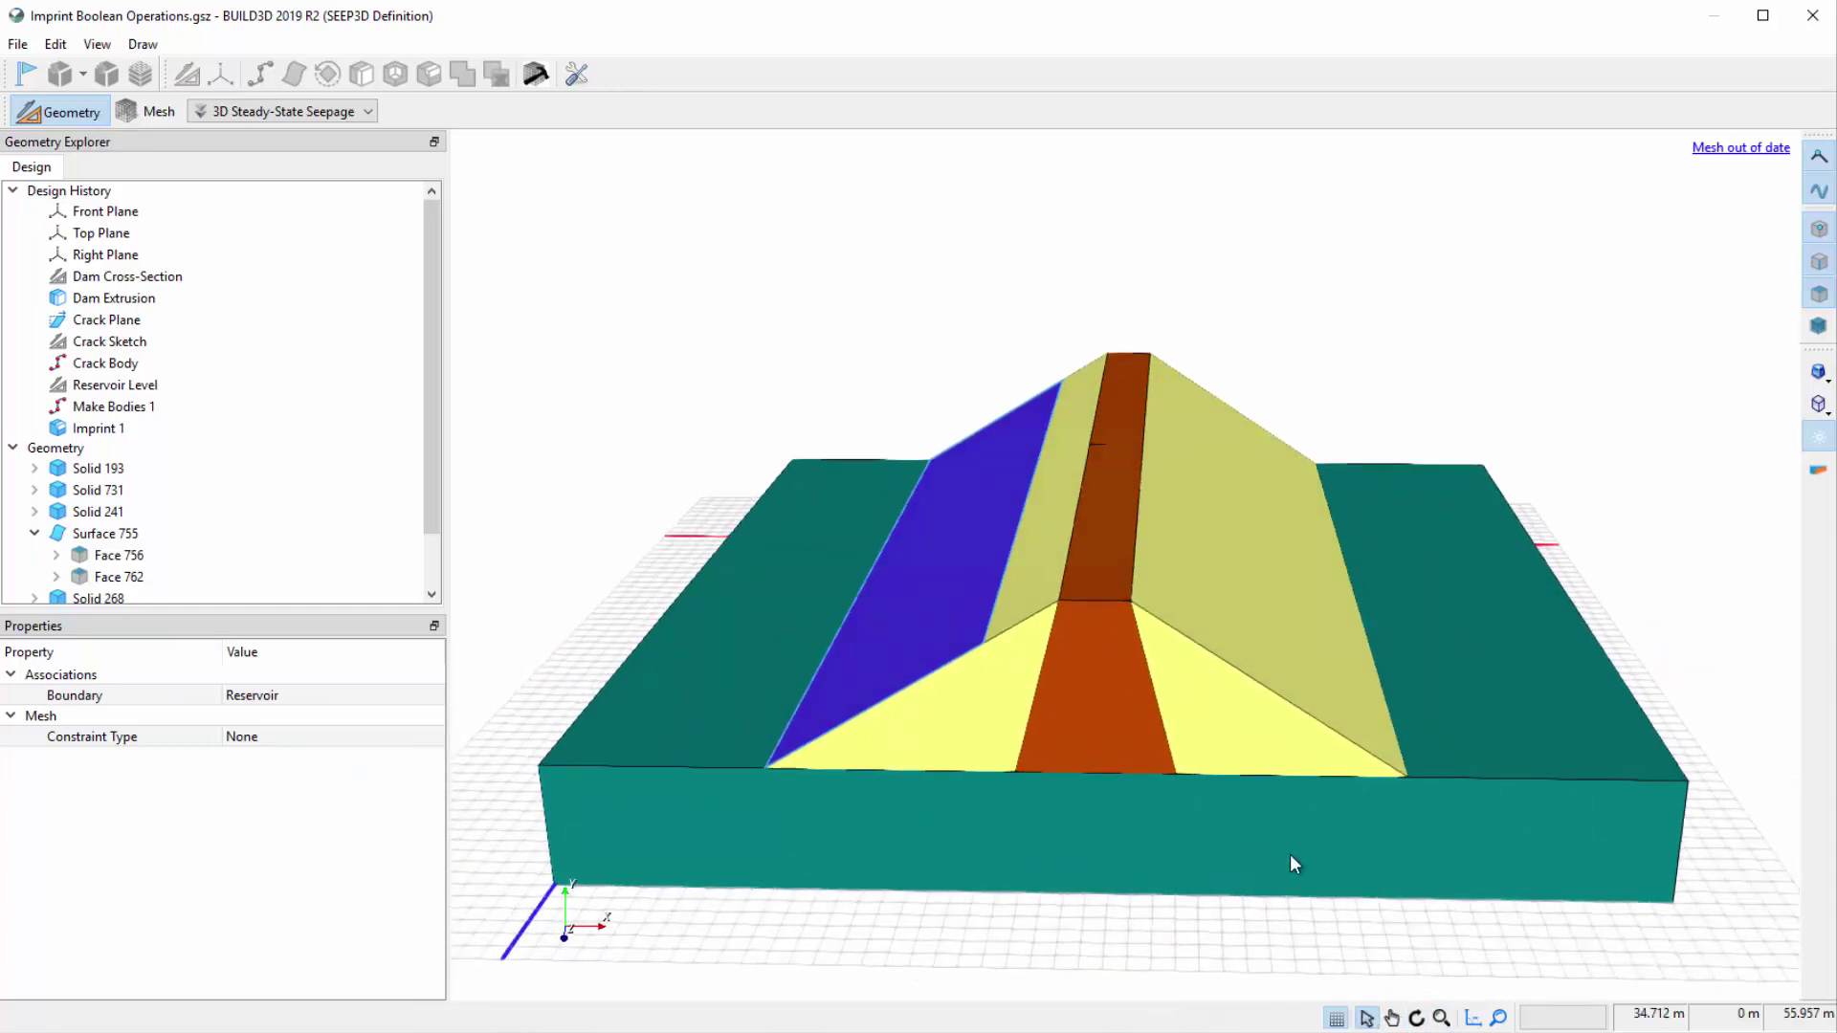
left_click(1265, 643)
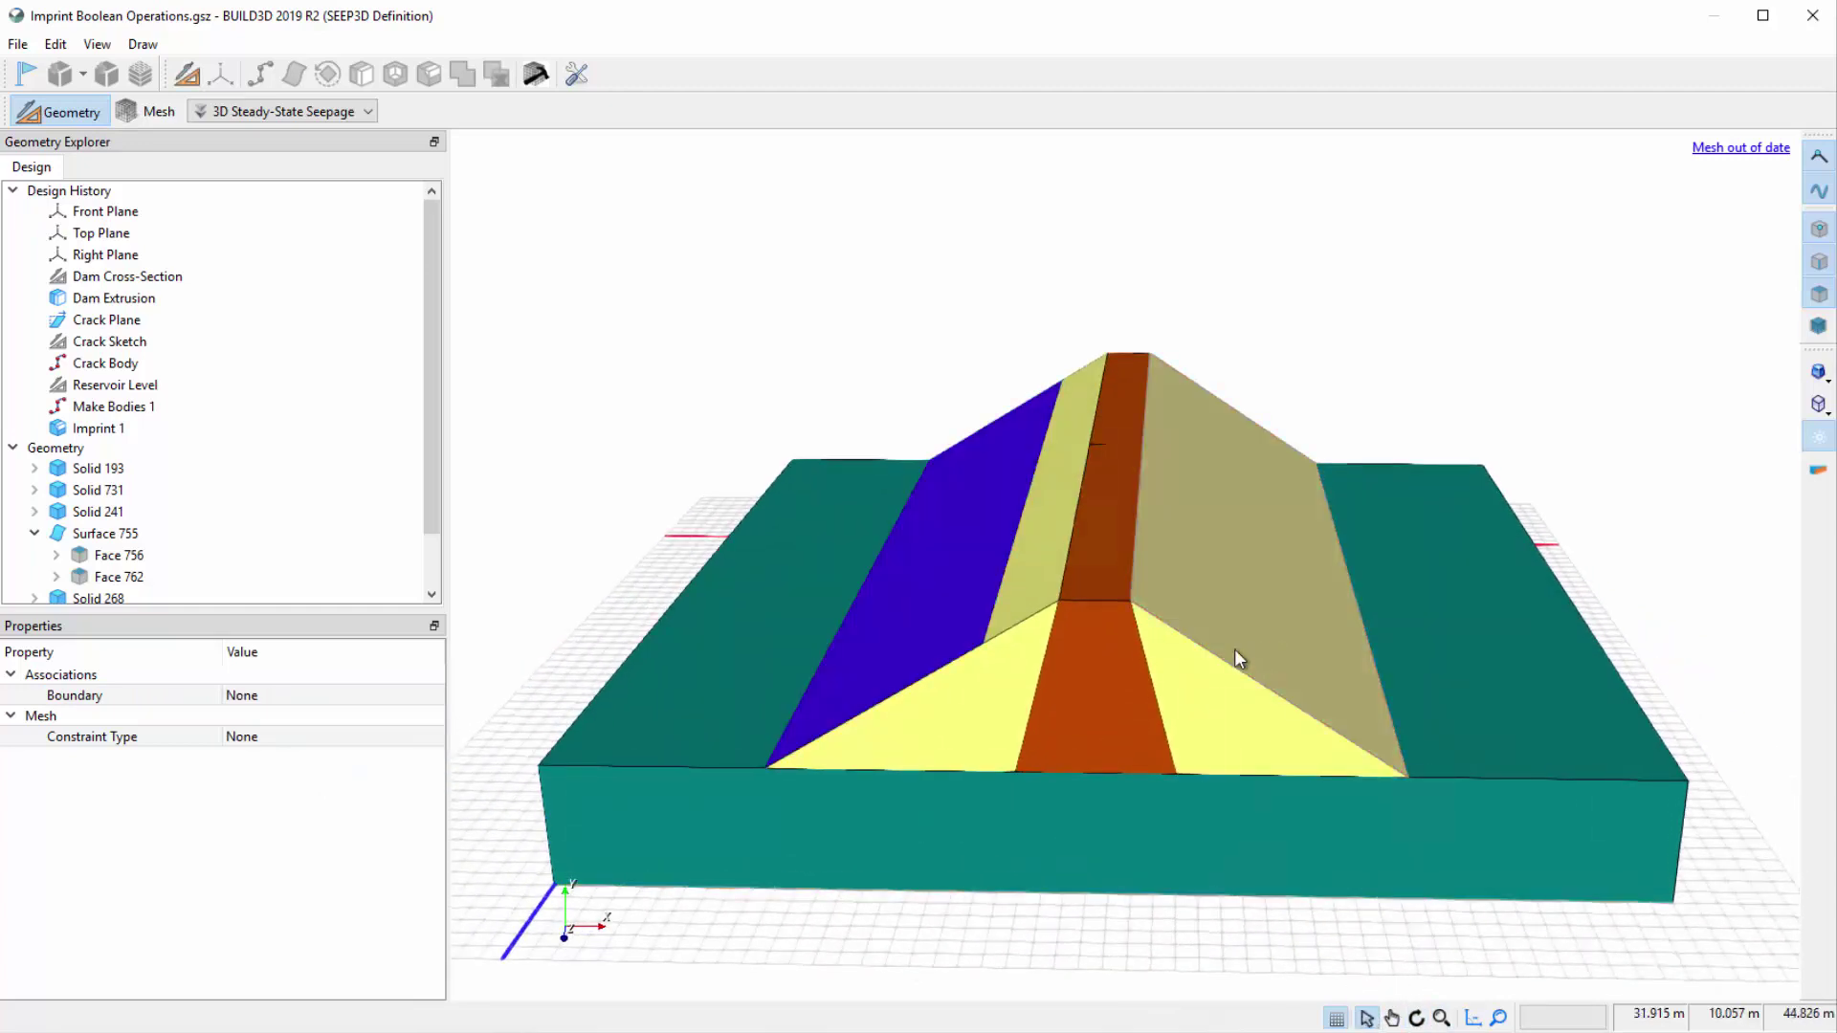
left_click(413, 693)
left_click(409, 694)
left_click(380, 746)
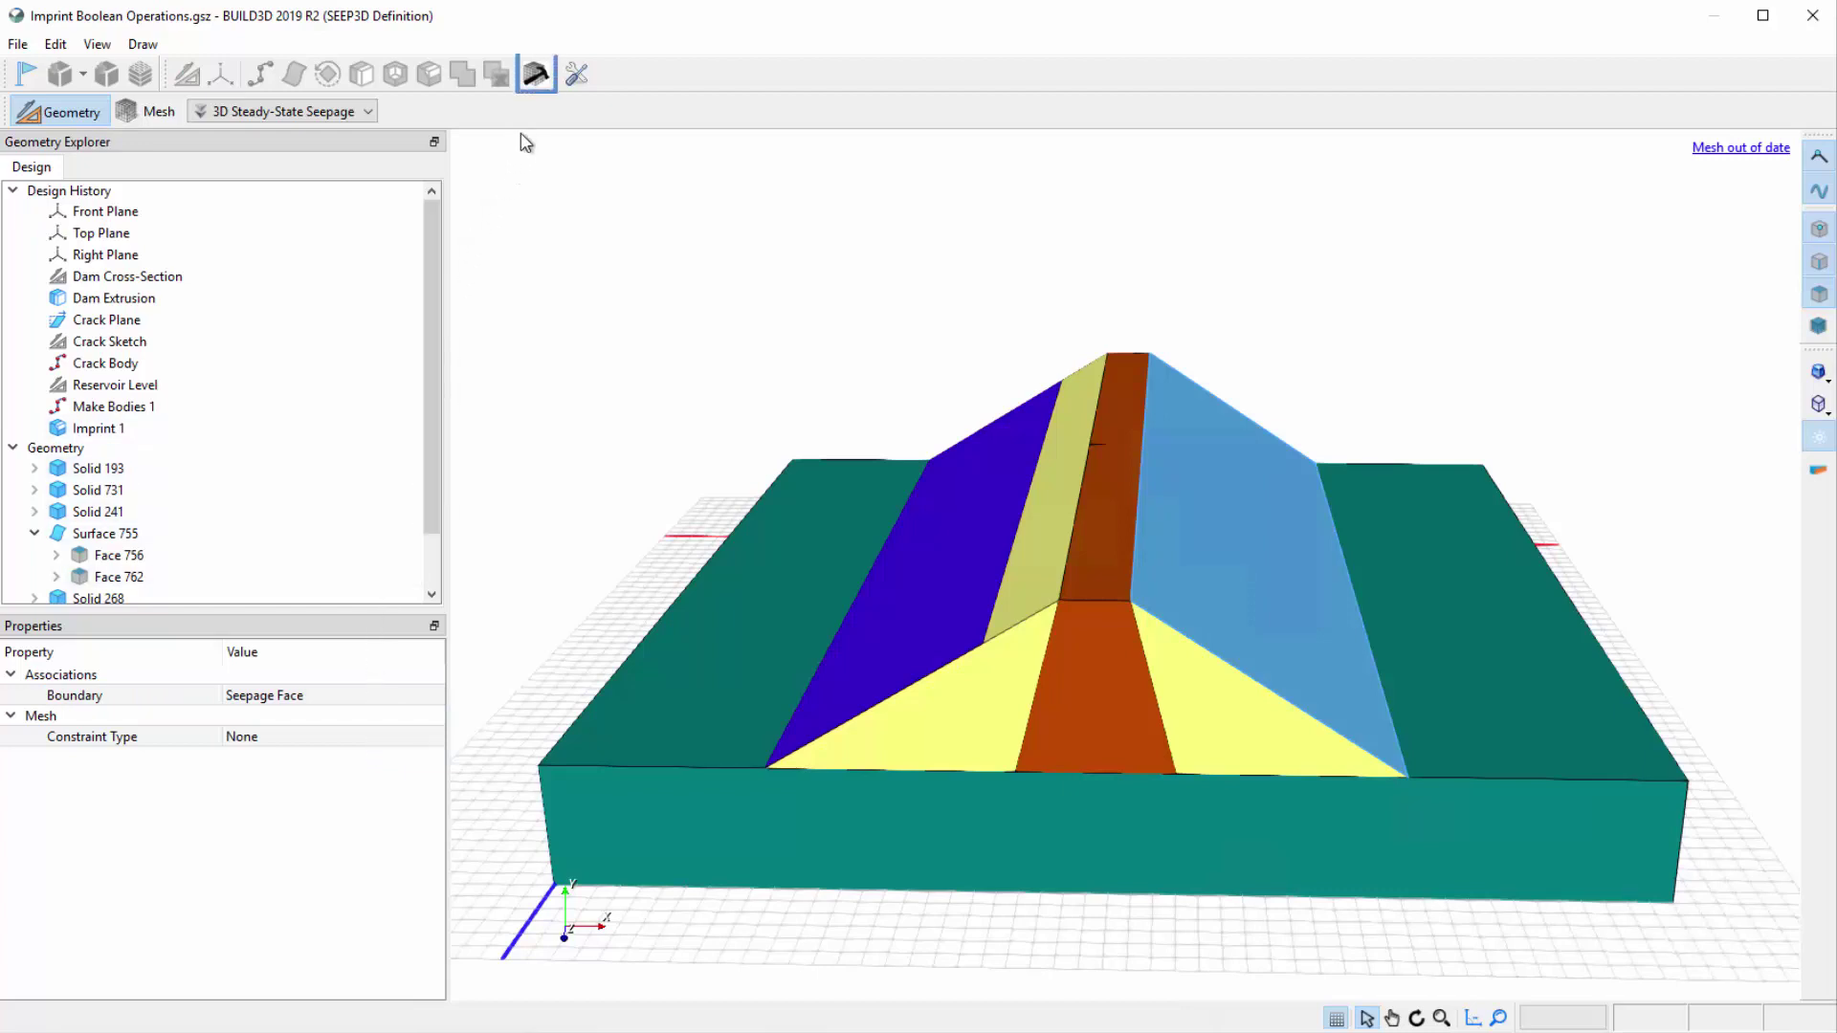
Generate a mesh with a custom 2 m edge length and a Hexahedral dominant volume pattern
left_click(532, 84)
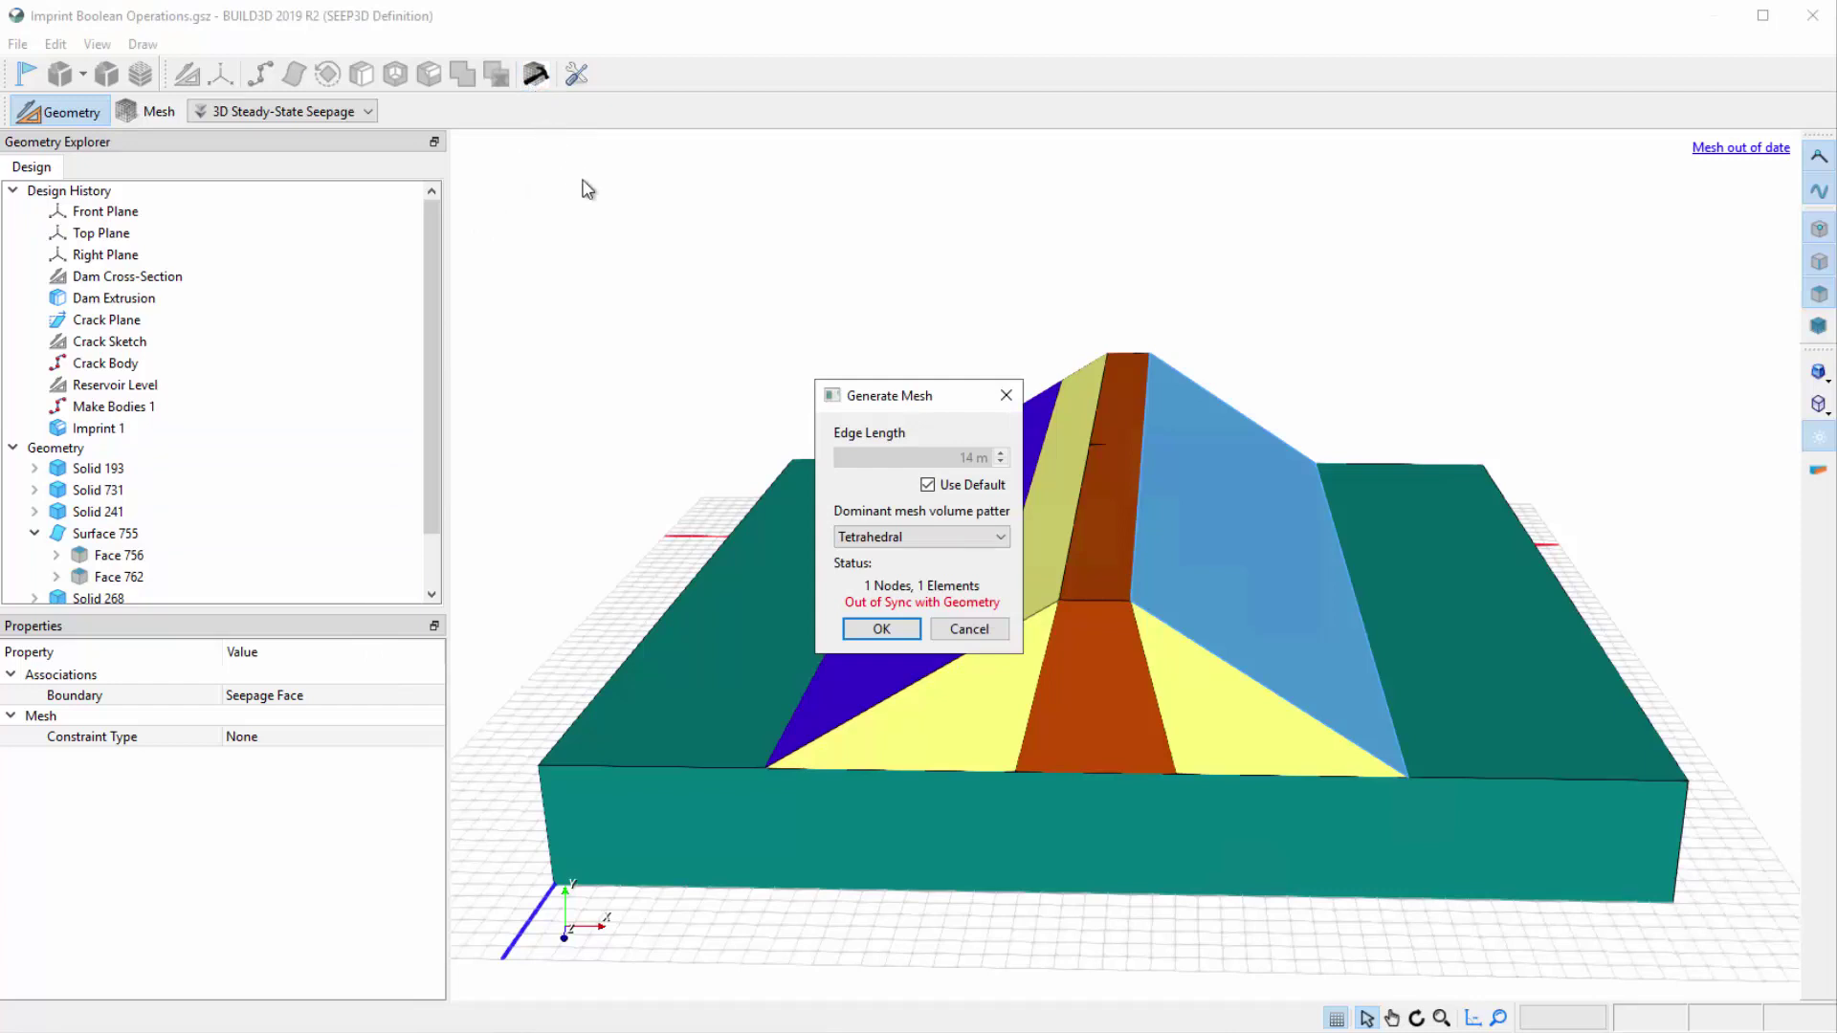
left_click(928, 485)
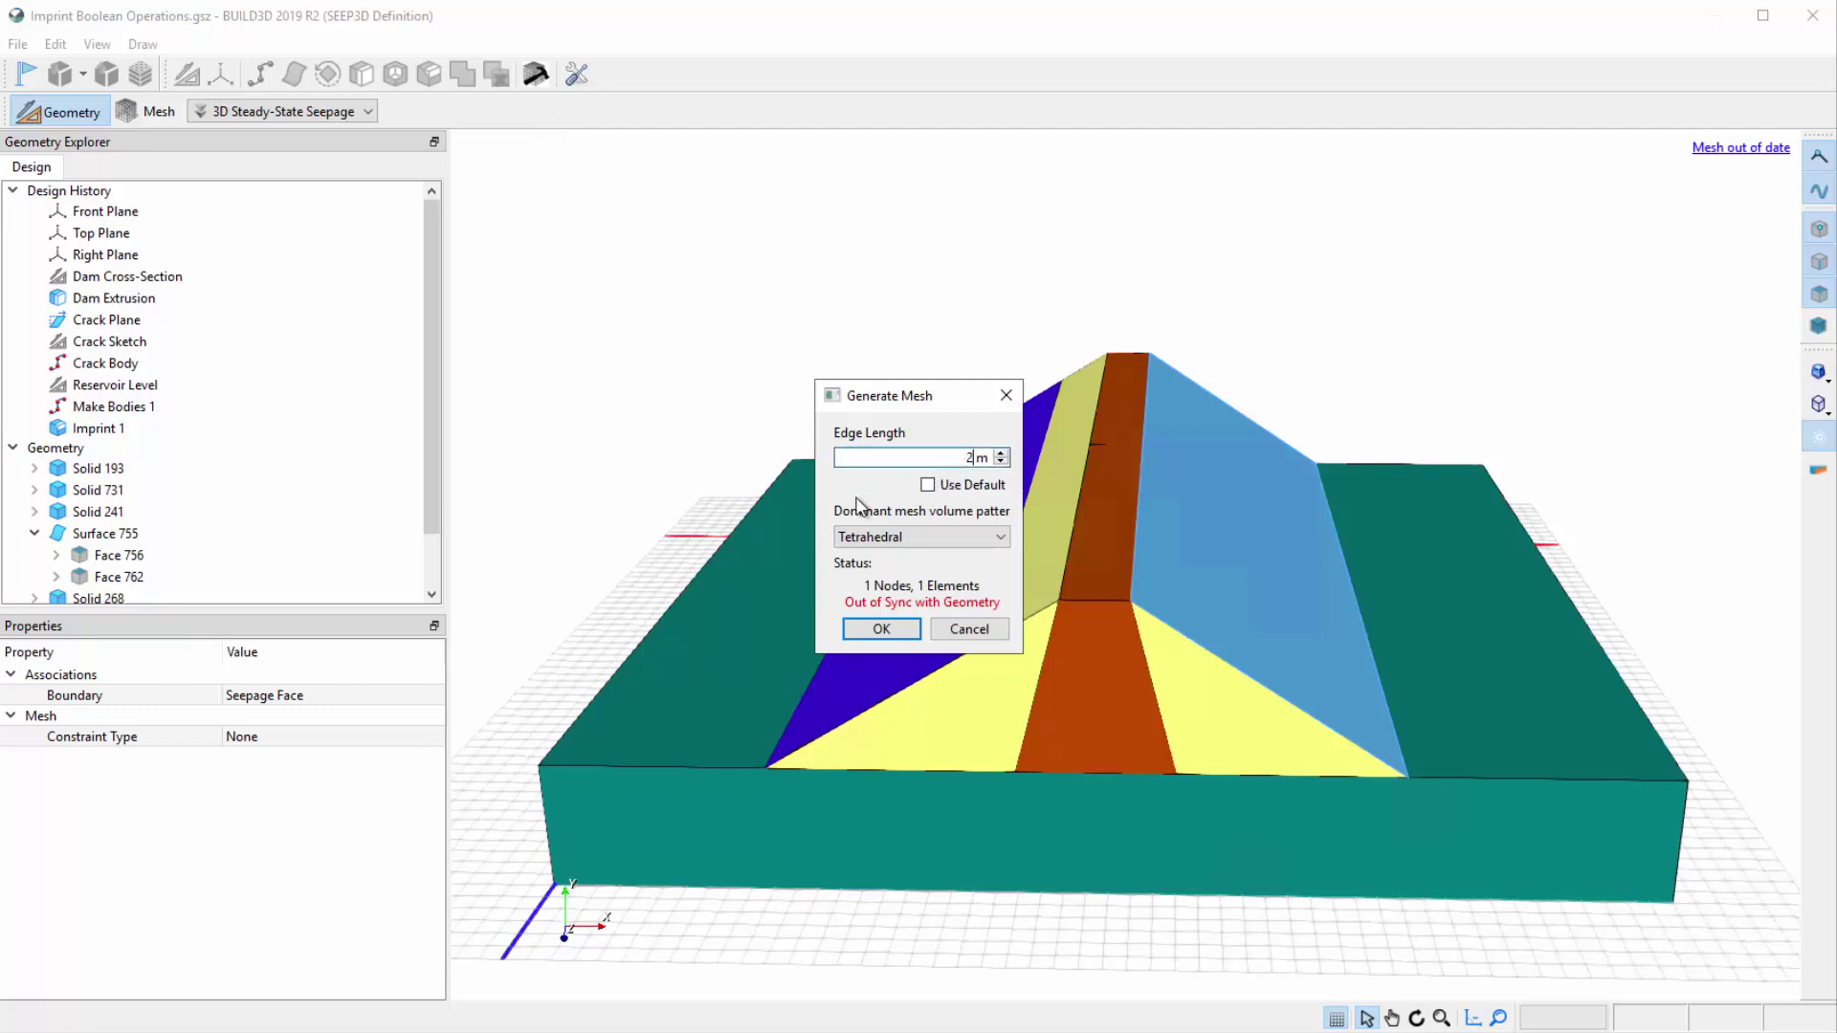
left_click(910, 543)
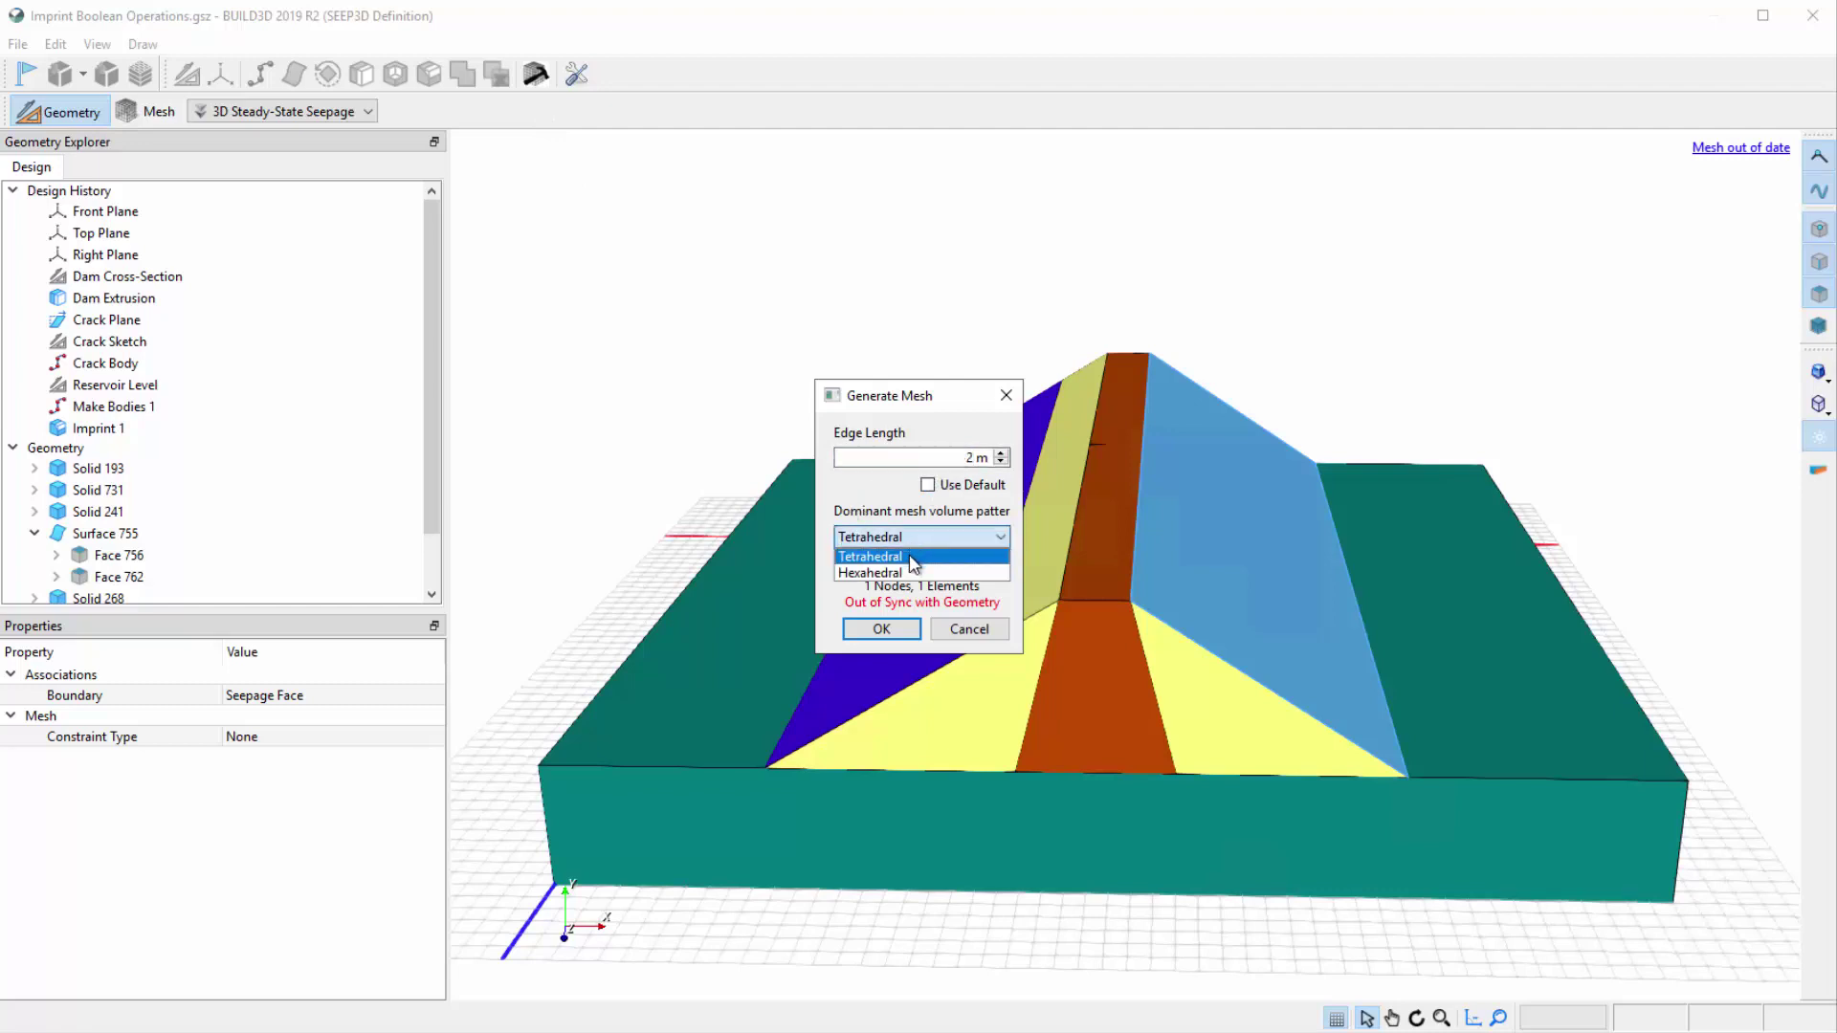
left_click(915, 573)
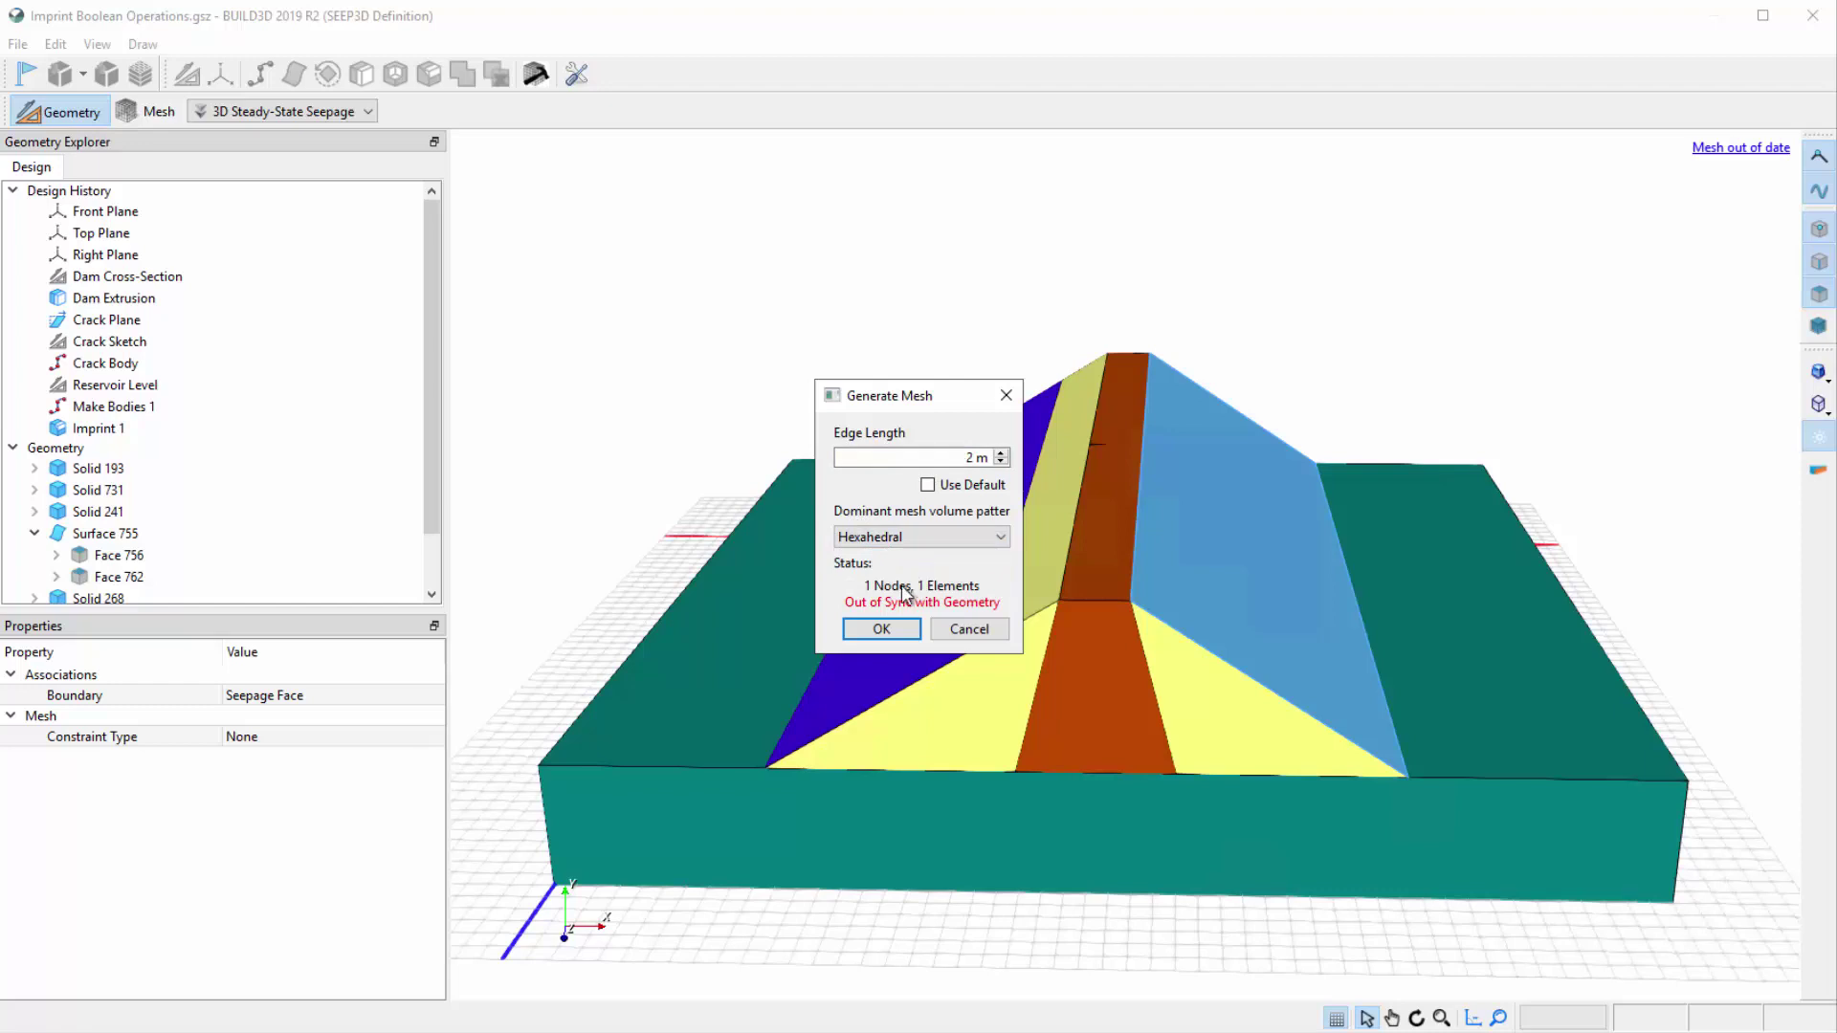
left_click(880, 629)
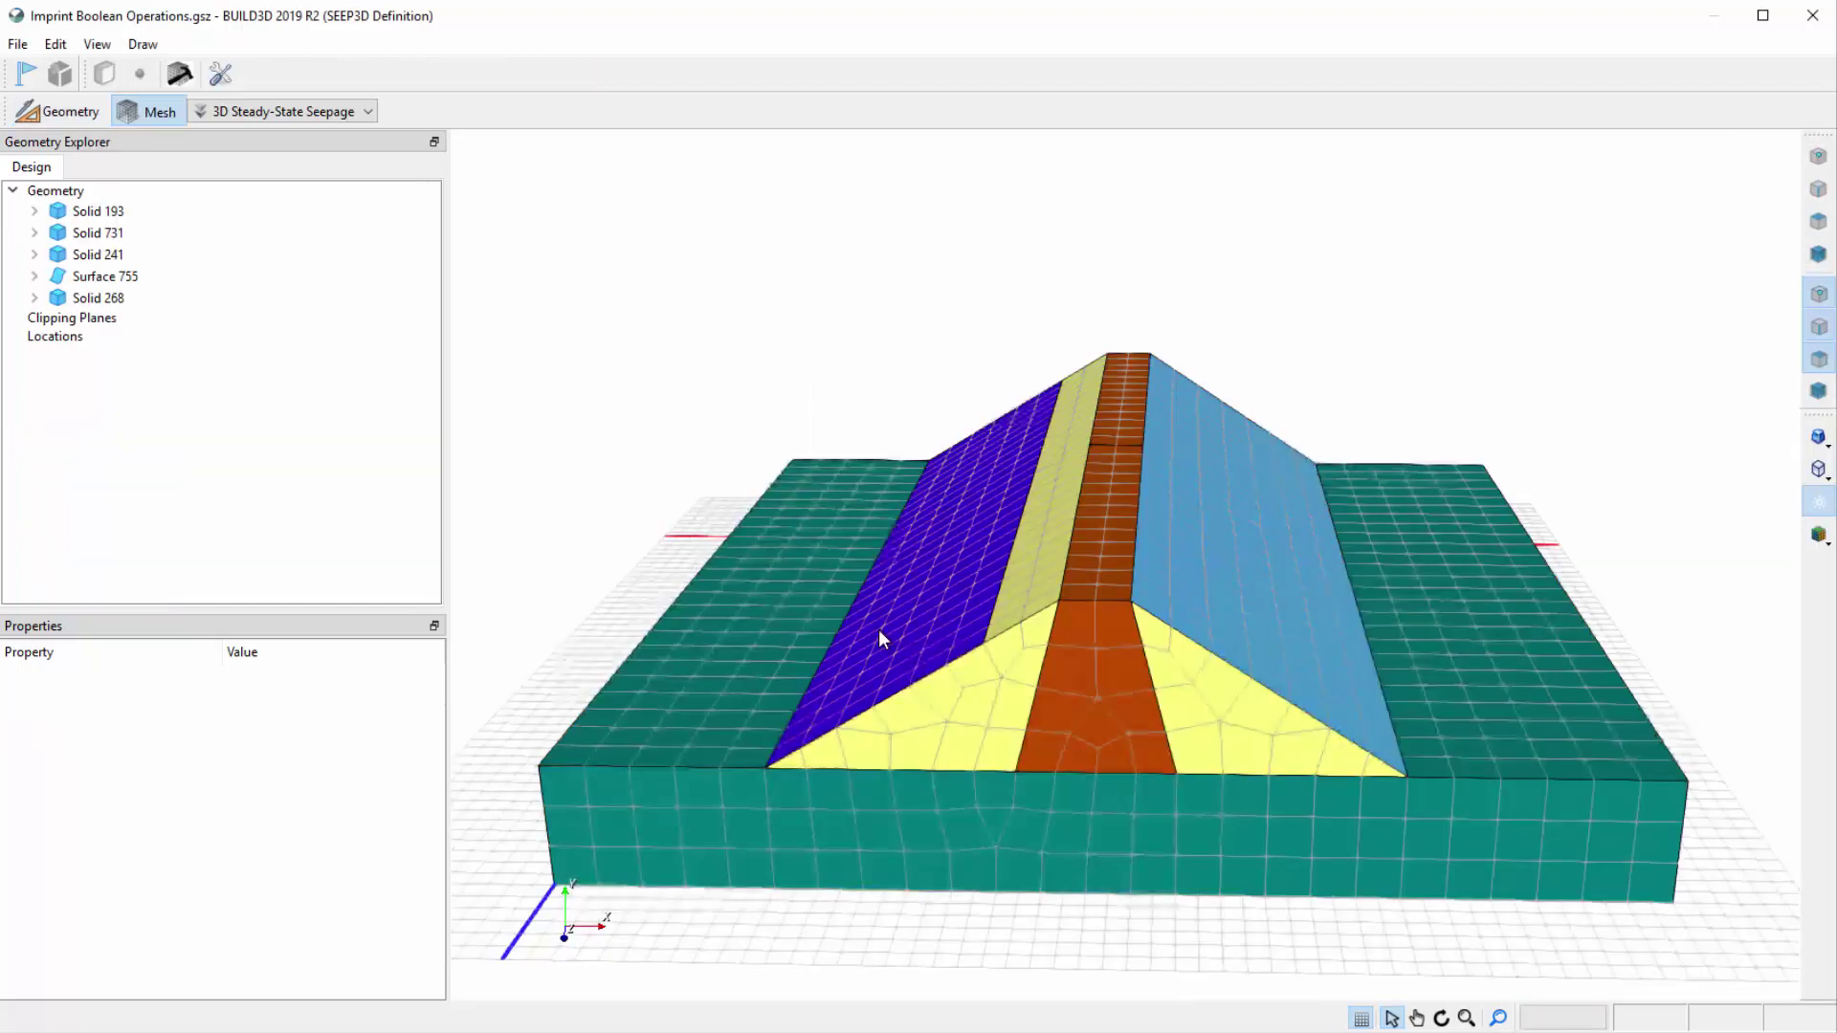